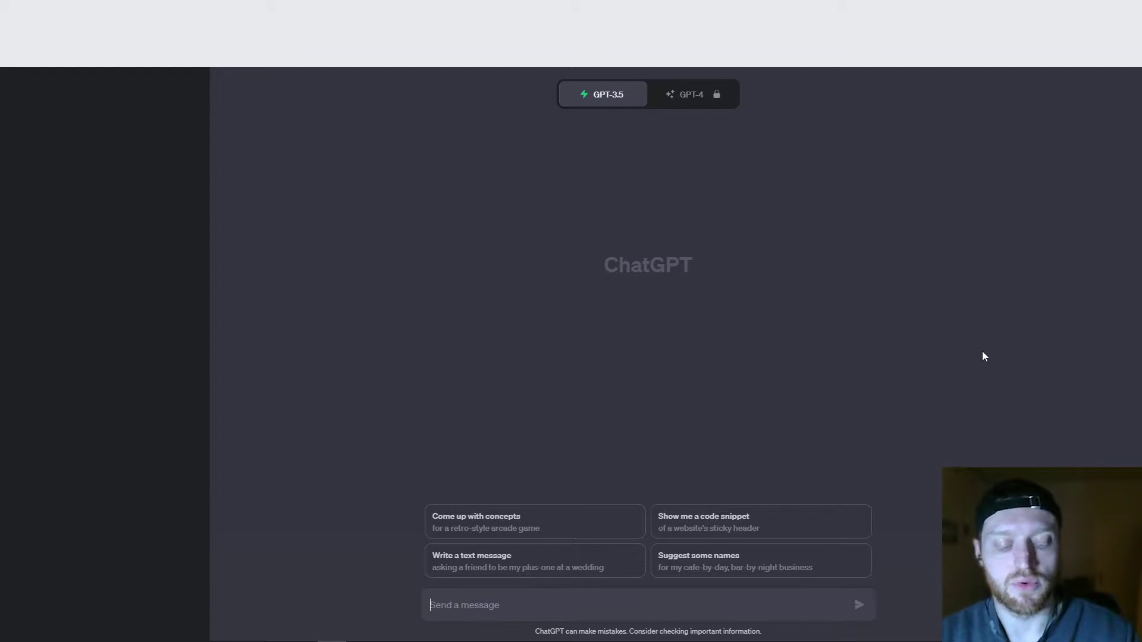
Send ChatGPT a request for a chair client design brief, including user group and context of use
{"action": "type", "text": "could you provide me with a client design brief for a product designer who is supposed to design a chair. maybe include the usergroup and context of use for the chair. Add whatever else you consider relevant for  such a brief."}
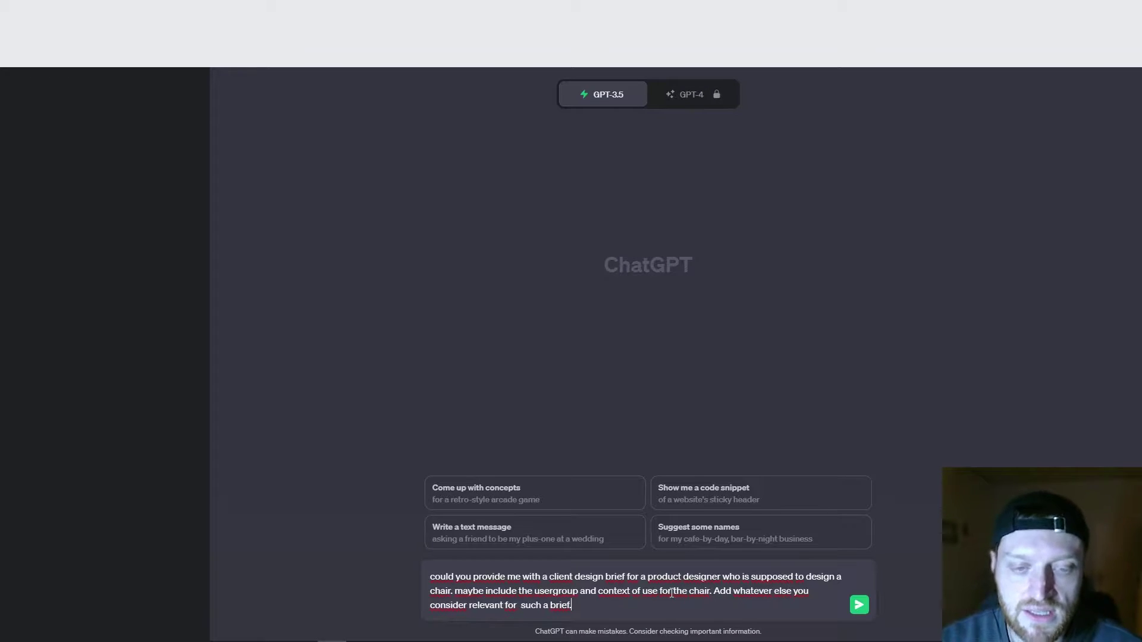
{"action": "left_click", "coordinate": [860, 606]}
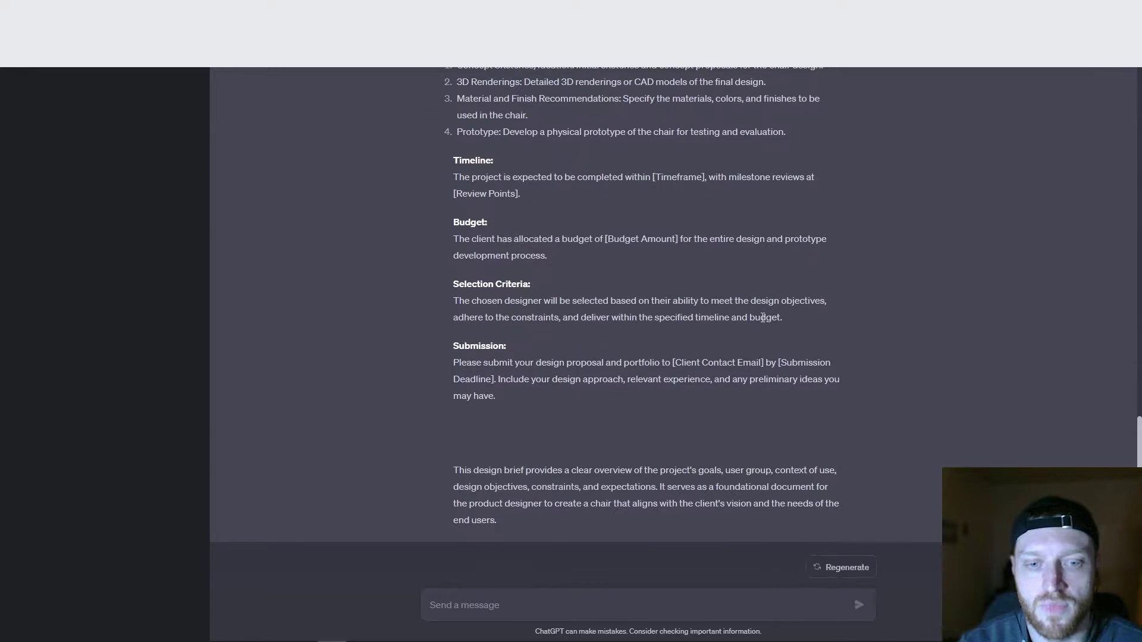
{"action": "scroll", "coordinate": [761, 318], "scroll_direction": "up", "scroll_amount": 15}
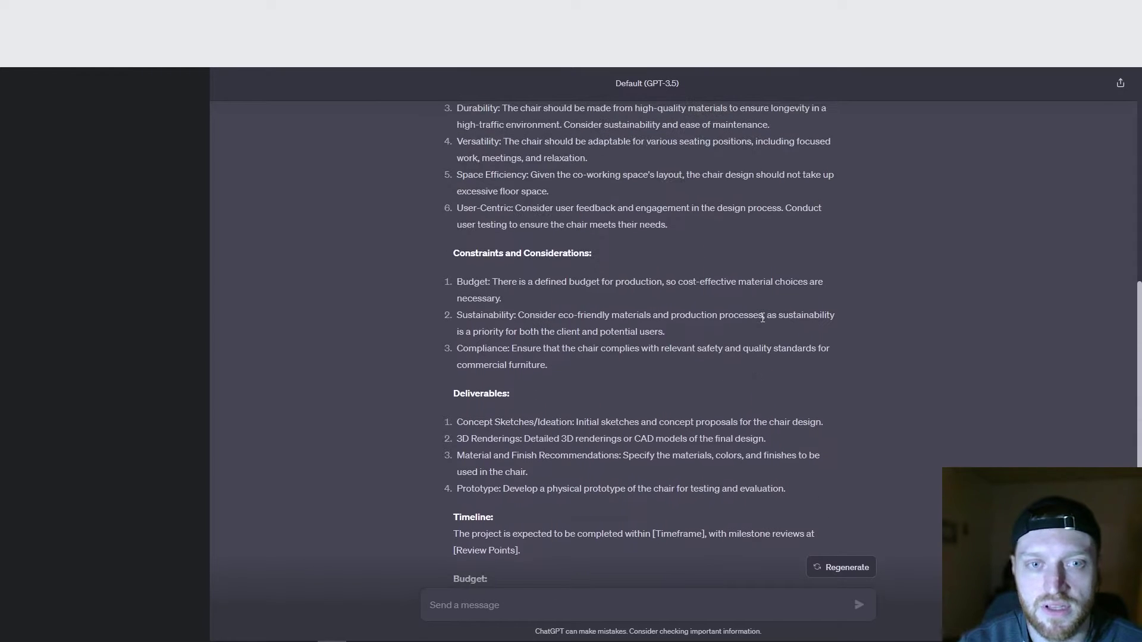
{"action": "scroll", "coordinate": [758, 321], "scroll_direction": "up", "scroll_amount": 5}
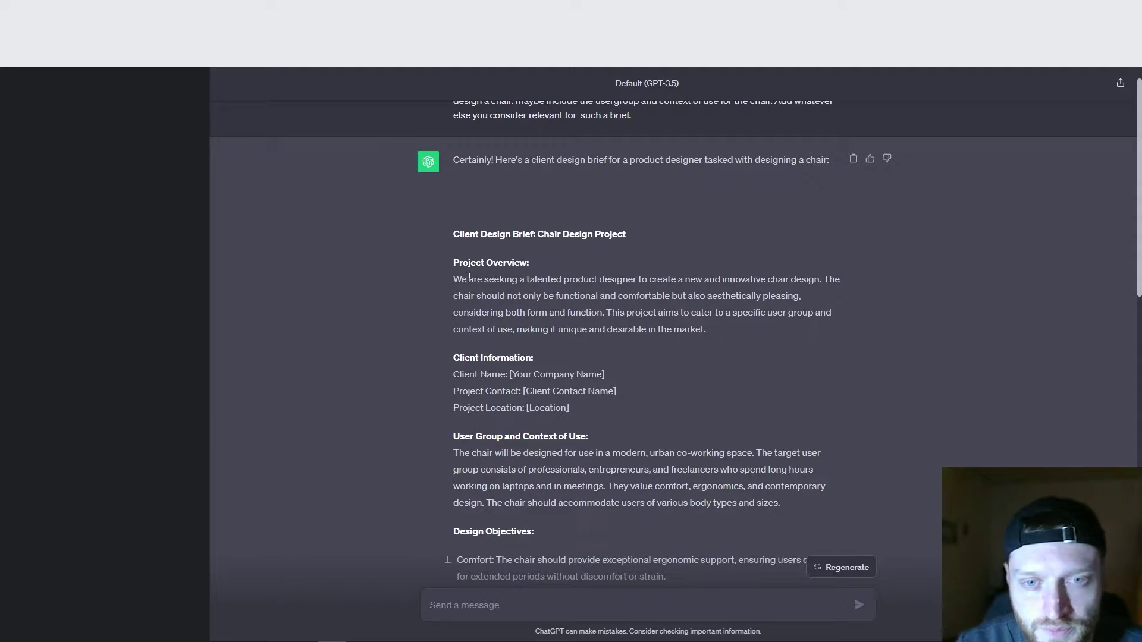
{"action": "left_click_drag", "start_coordinate": [524, 279], "coordinate": [654, 280]}
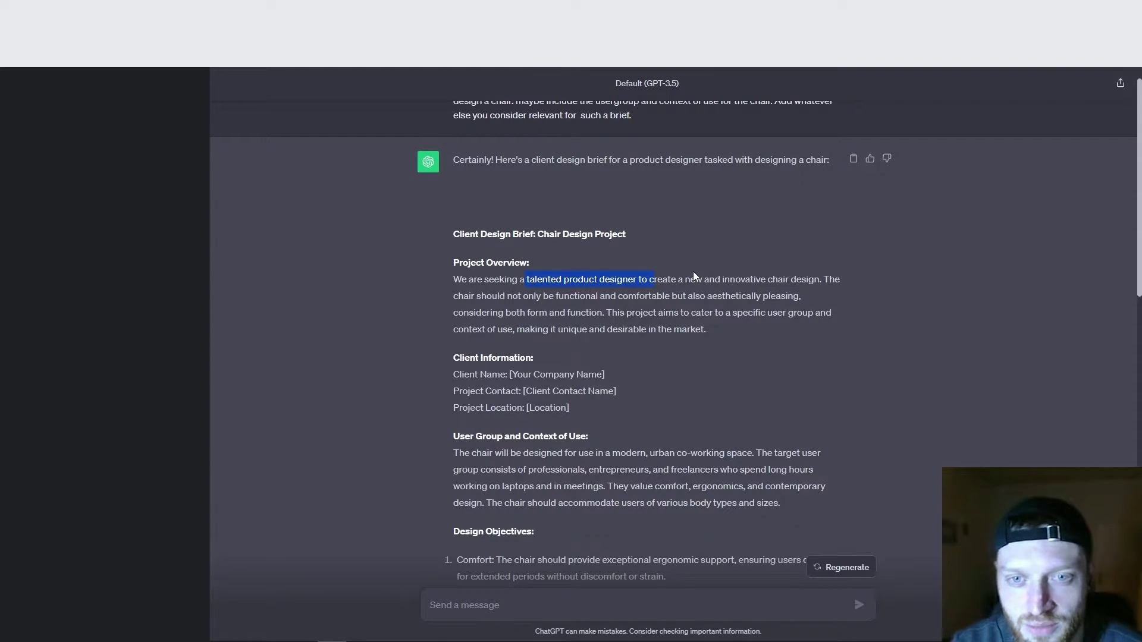
{"action": "left_click", "coordinate": [653, 278]}
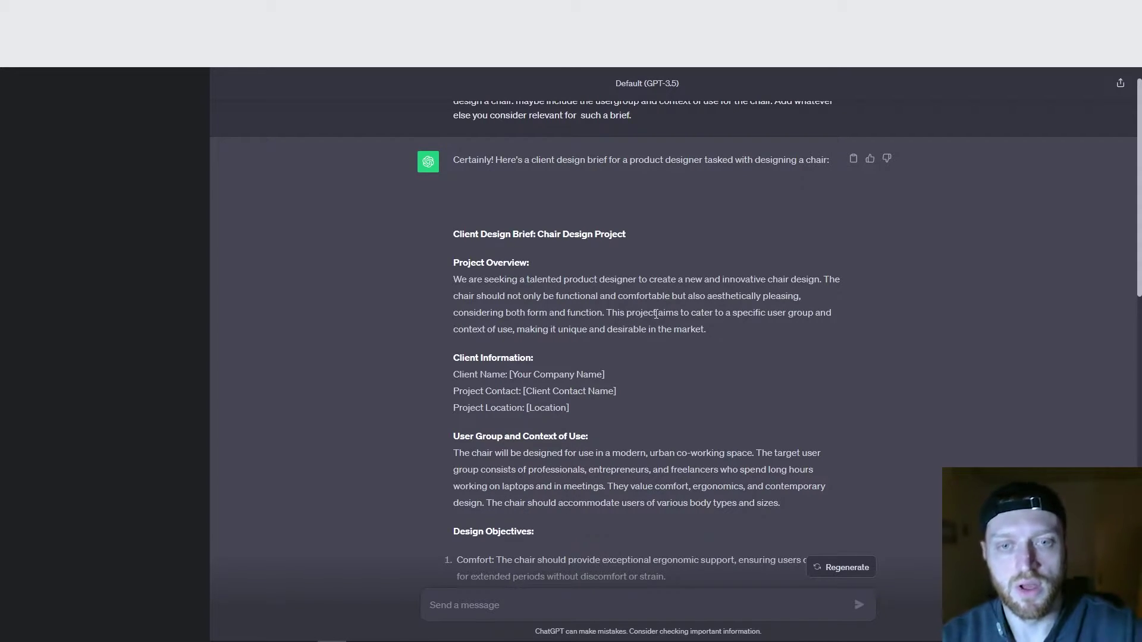
{"action": "scroll", "coordinate": [656, 314], "scroll_direction": "down", "scroll_amount": 2}
{"action": "scroll", "coordinate": [655, 310], "scroll_direction": "down", "scroll_amount": 5}
{"action": "scroll", "coordinate": [655, 309], "scroll_direction": "up", "scroll_amount": 5}
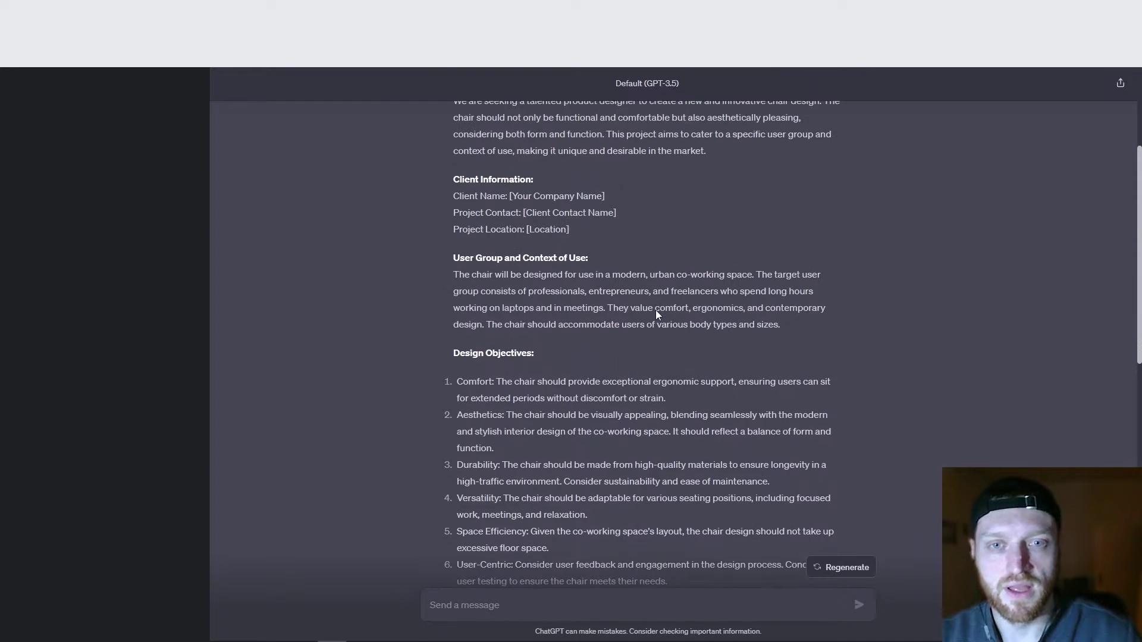
{"action": "scroll", "coordinate": [641, 292], "scroll_direction": "up", "scroll_amount": 2}
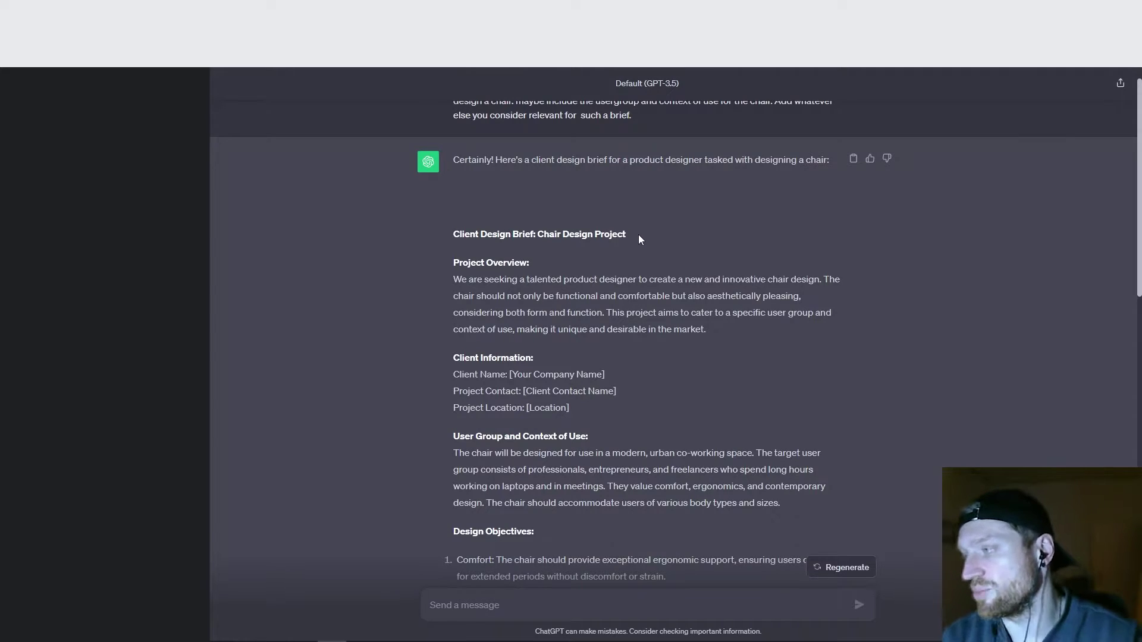
{"action": "scroll", "coordinate": [638, 234], "scroll_direction": "down", "scroll_amount": 3}
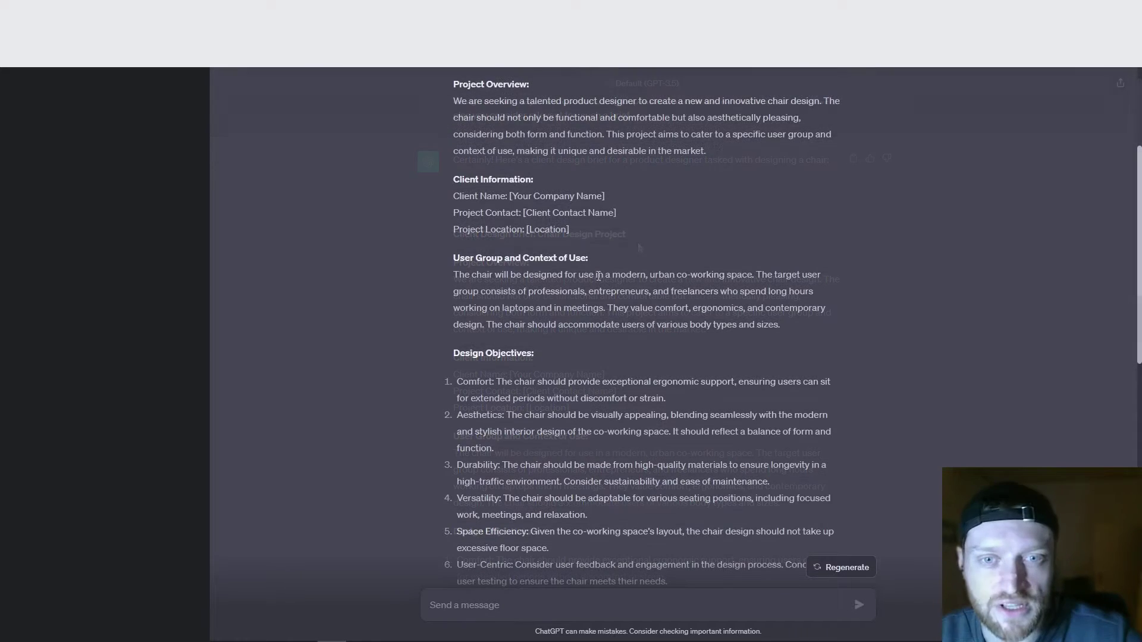
{"action": "left_click_drag", "start_coordinate": [756, 276], "coordinate": [626, 275]}
{"action": "left_click", "coordinate": [658, 273]}
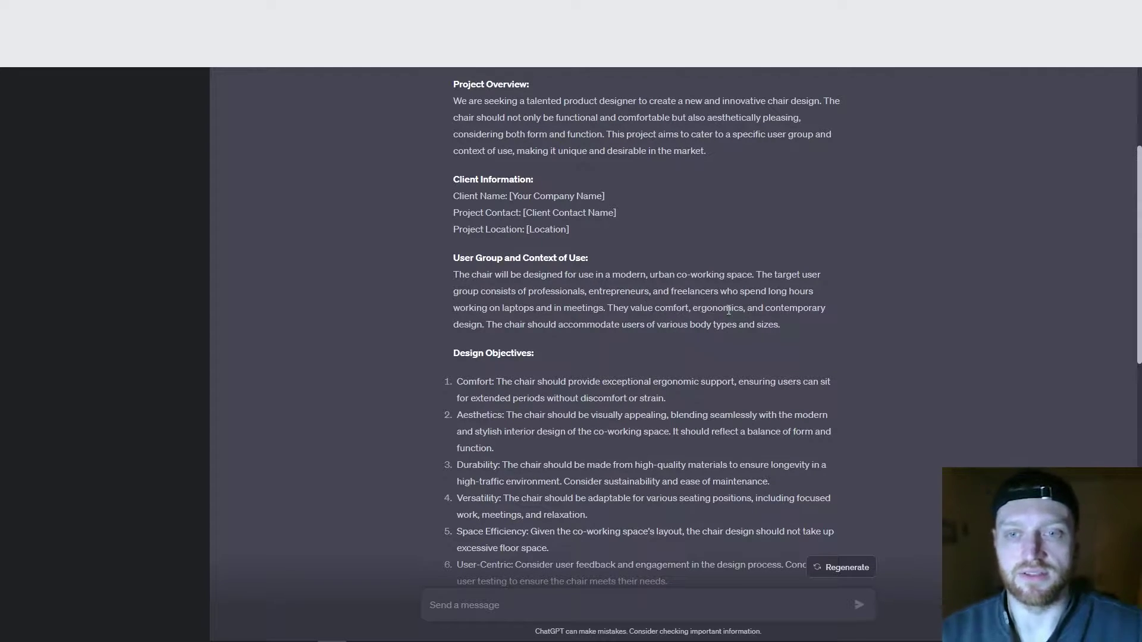
{"action": "left_click_drag", "start_coordinate": [783, 322], "coordinate": [451, 270]}
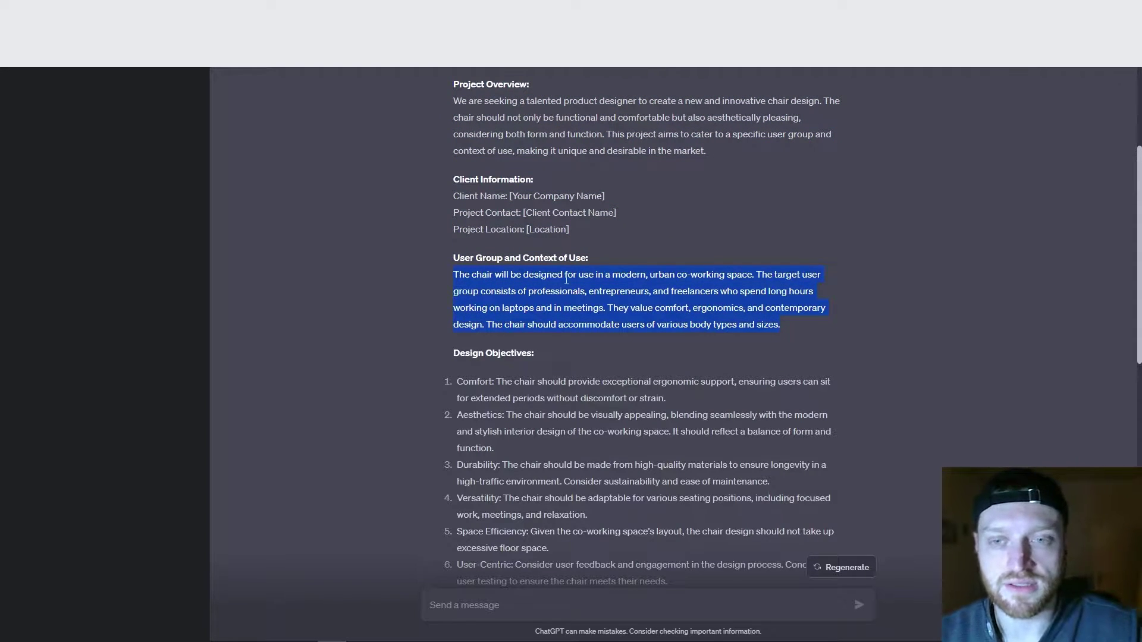
{"action": "left_click", "coordinate": [616, 279]}
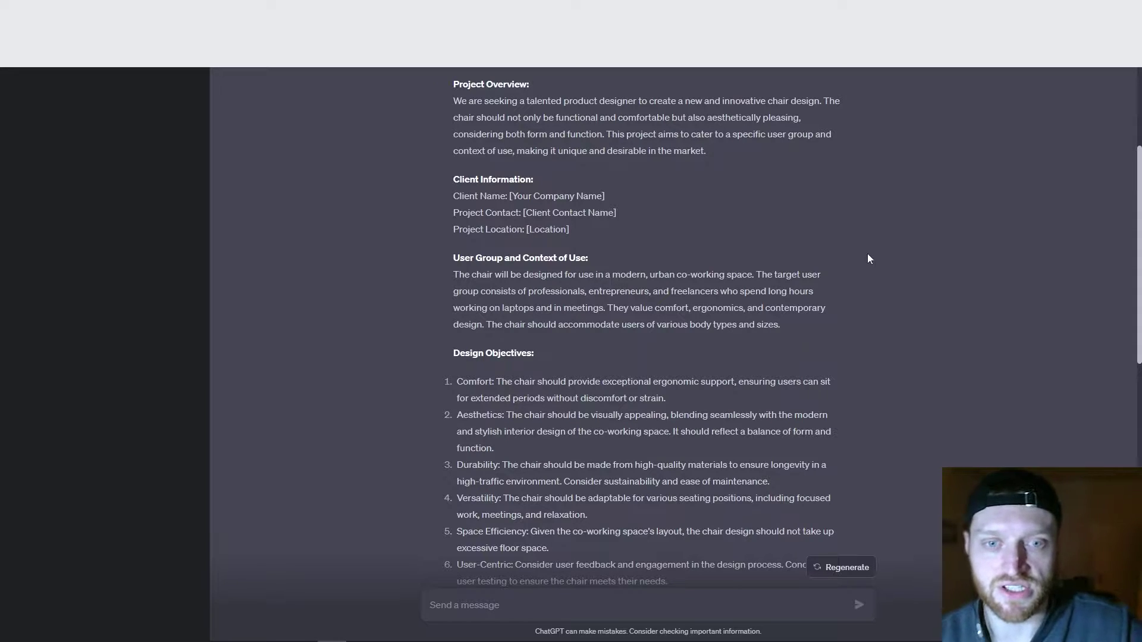
{"action": "scroll", "coordinate": [755, 330], "scroll_direction": "down", "scroll_amount": 2}
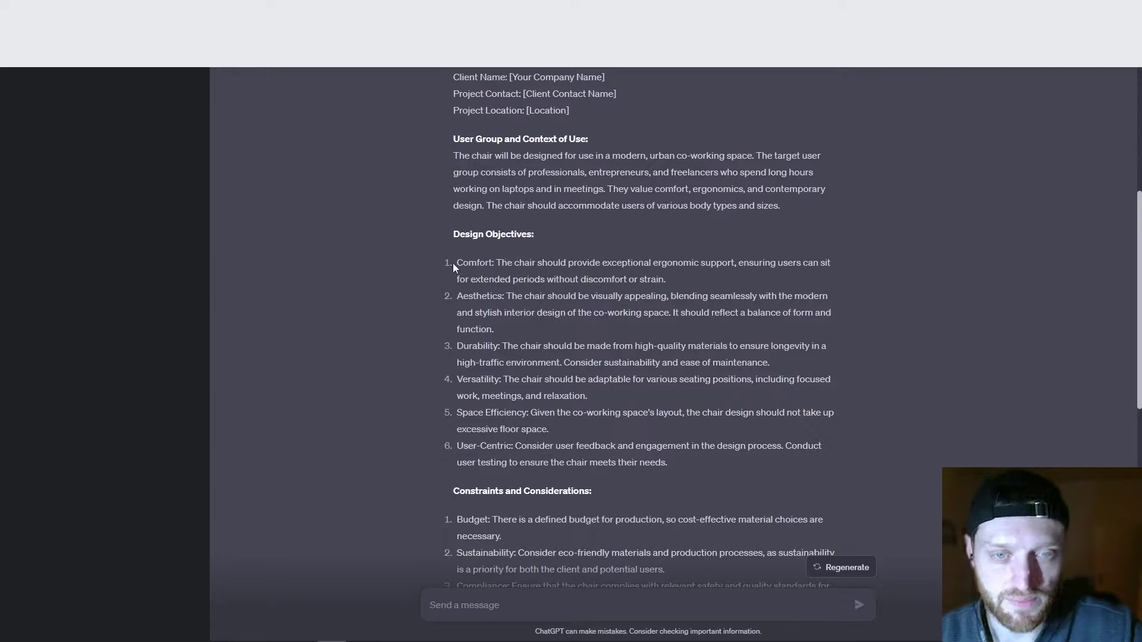
{"action": "left_click_drag", "start_coordinate": [666, 462], "coordinate": [444, 282]}
{"action": "left_click", "coordinate": [480, 169]}
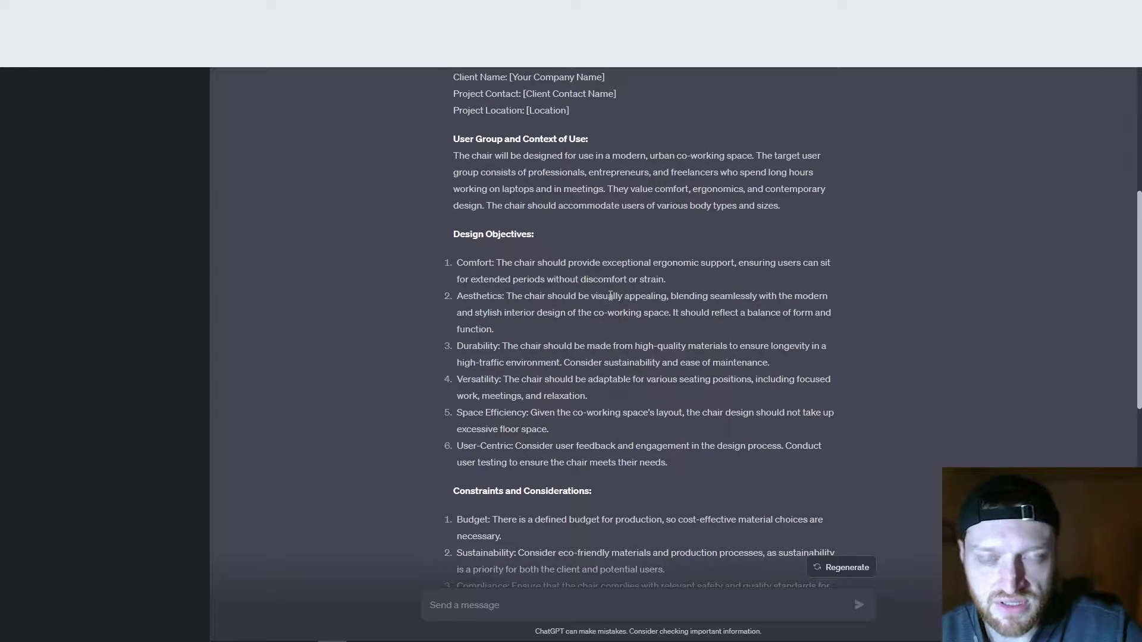
{"action": "left_click_drag", "start_coordinate": [673, 312], "coordinate": [494, 329]}
{"action": "scroll", "coordinate": [530, 289], "scroll_direction": "down", "scroll_amount": 1}
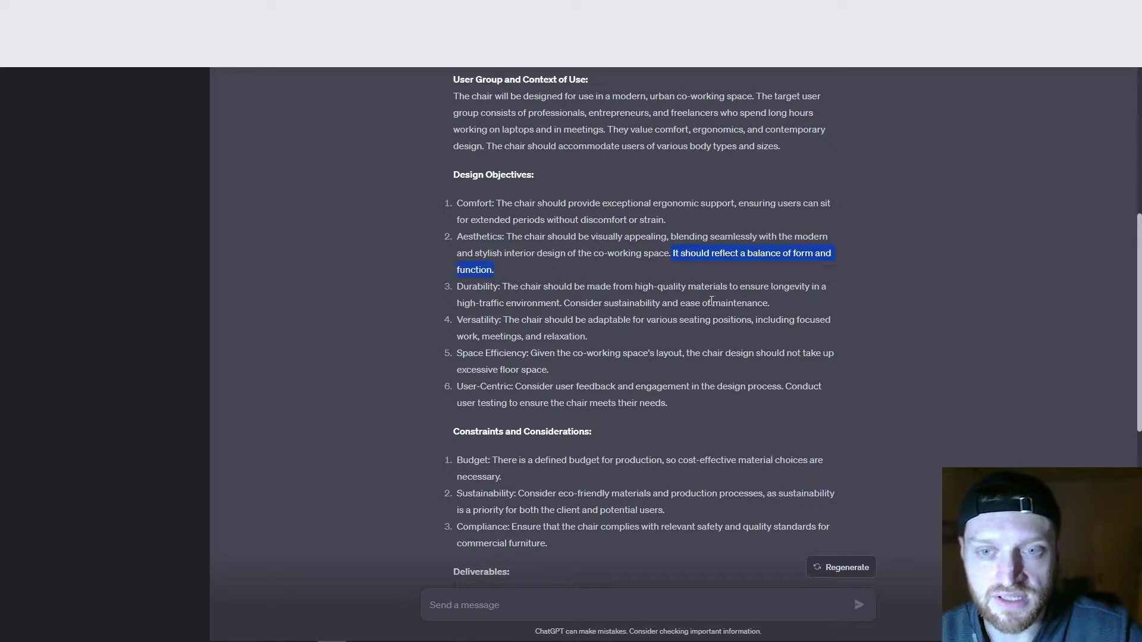
{"action": "scroll", "coordinate": [524, 301], "scroll_direction": "down", "scroll_amount": 1}
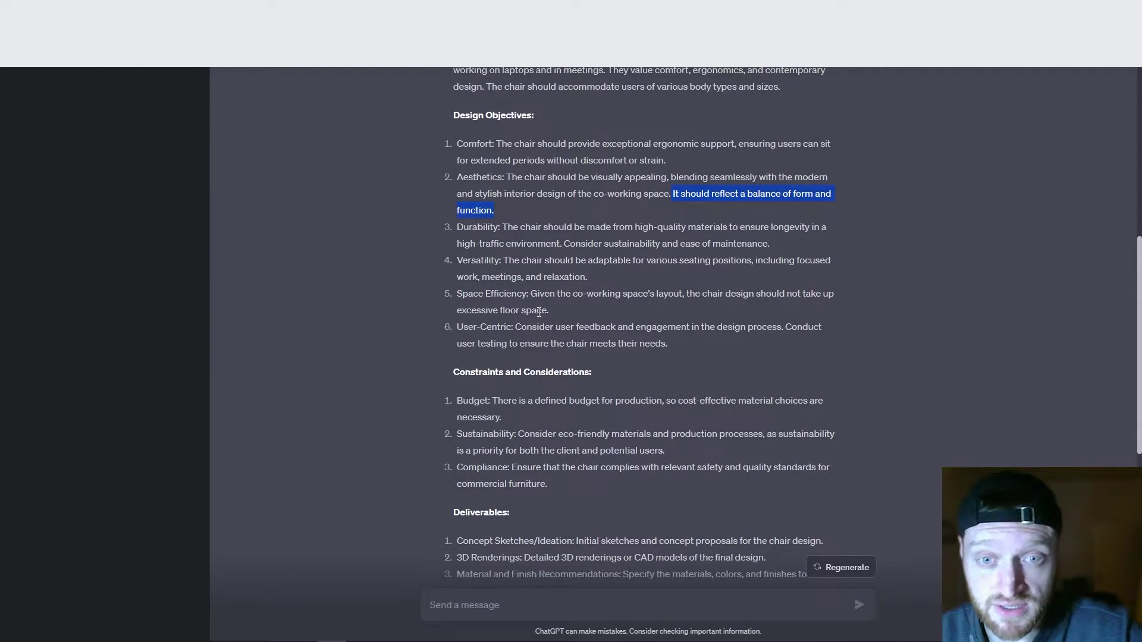
{"action": "scroll", "coordinate": [542, 315], "scroll_direction": "down", "scroll_amount": 1}
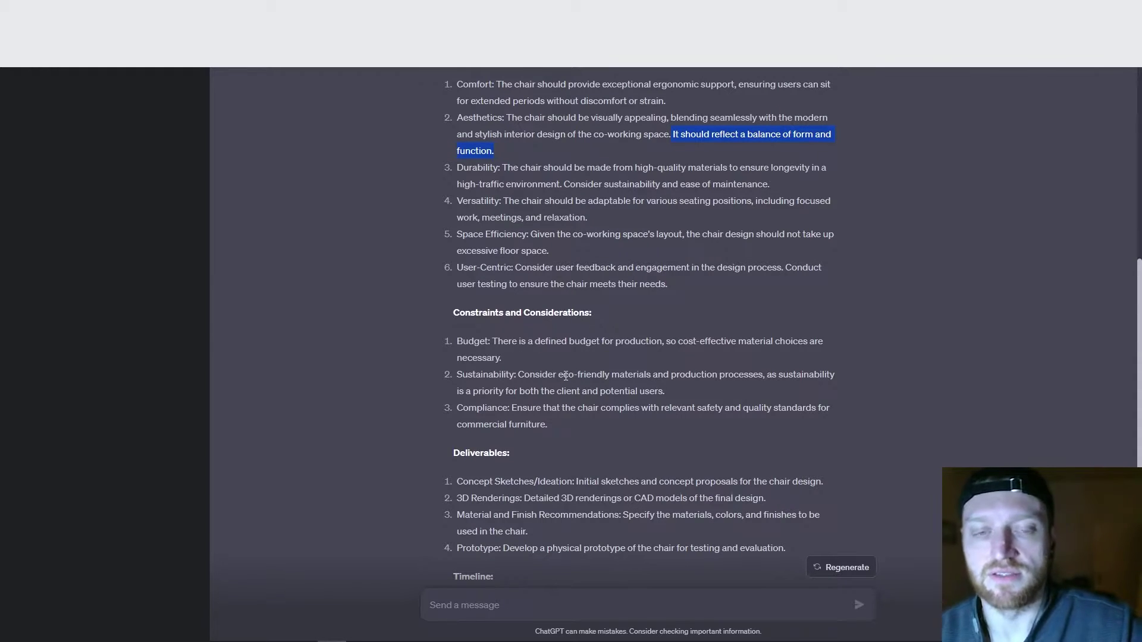
{"action": "left_click_drag", "start_coordinate": [512, 365], "coordinate": [455, 340]}
{"action": "left_click", "coordinate": [483, 341]}
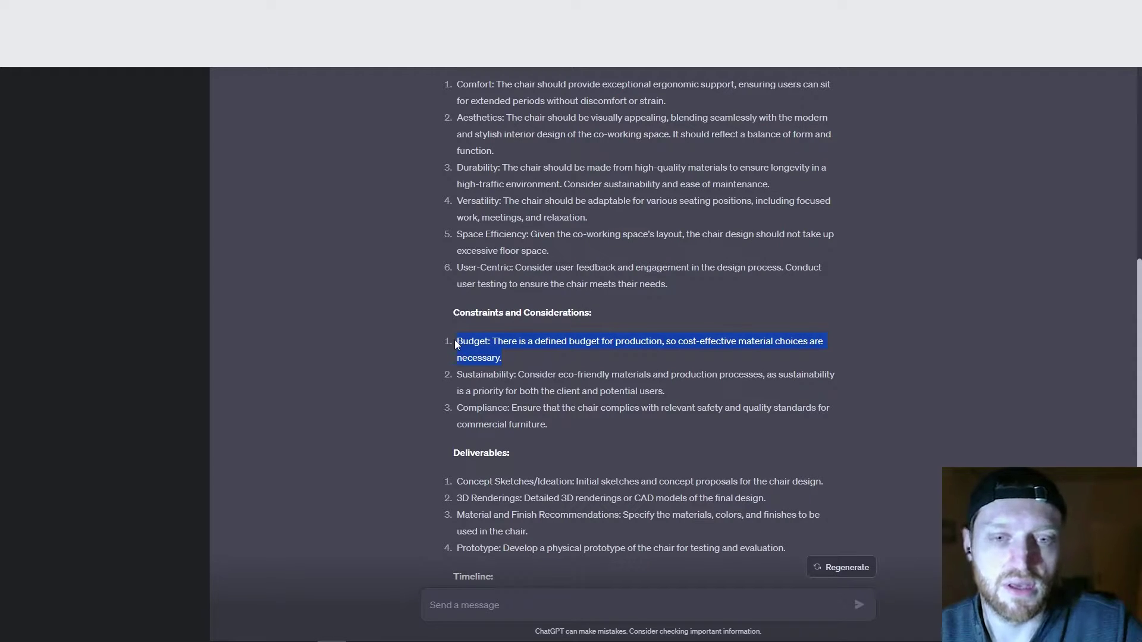
{"action": "left_click", "coordinate": [464, 341]}
{"action": "left_click_drag", "start_coordinate": [488, 342], "coordinate": [454, 345]}
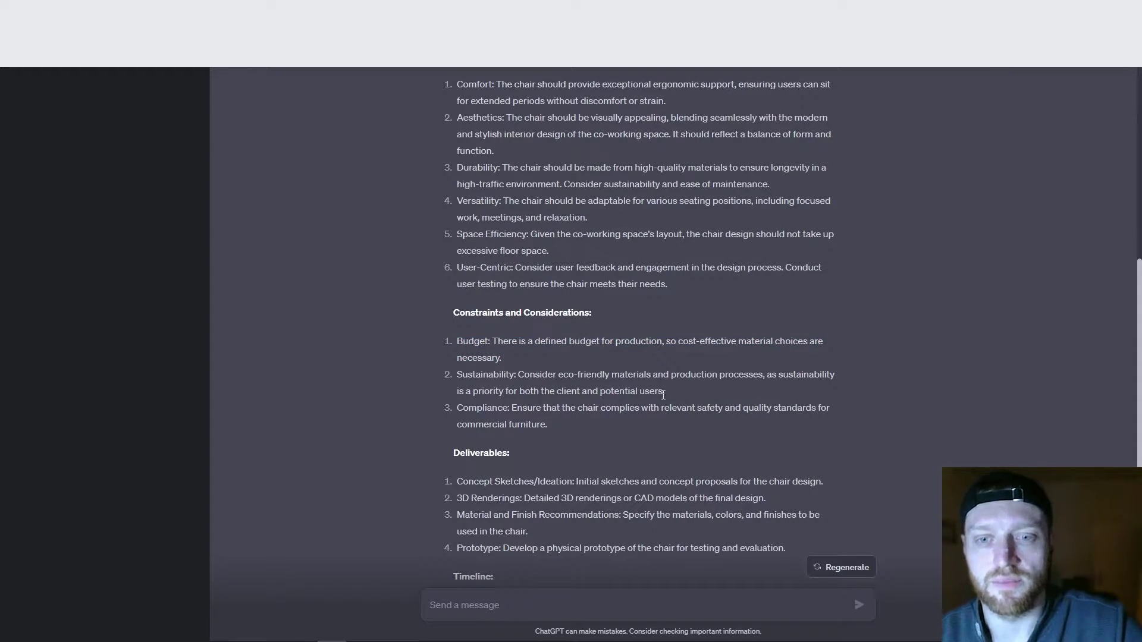
{"action": "left_click_drag", "start_coordinate": [665, 391], "coordinate": [460, 376]}
{"action": "scroll", "coordinate": [460, 376], "scroll_direction": "down", "scroll_amount": 1}
{"action": "scroll", "coordinate": [460, 376], "scroll_direction": "down", "scroll_amount": 3}
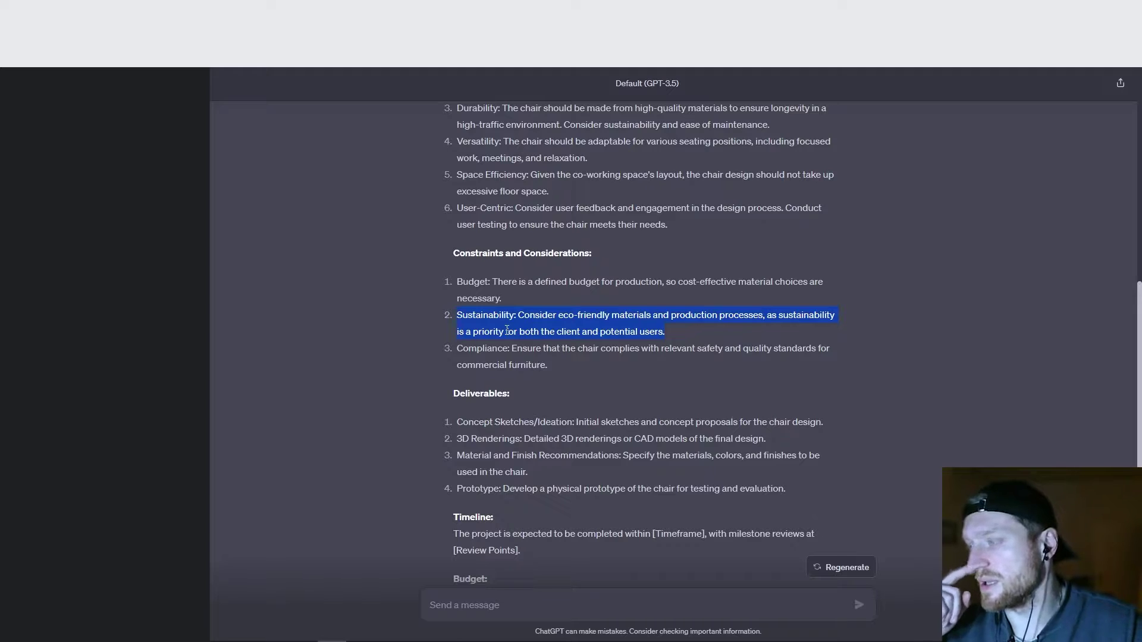
{"action": "left_click", "coordinate": [523, 353]}
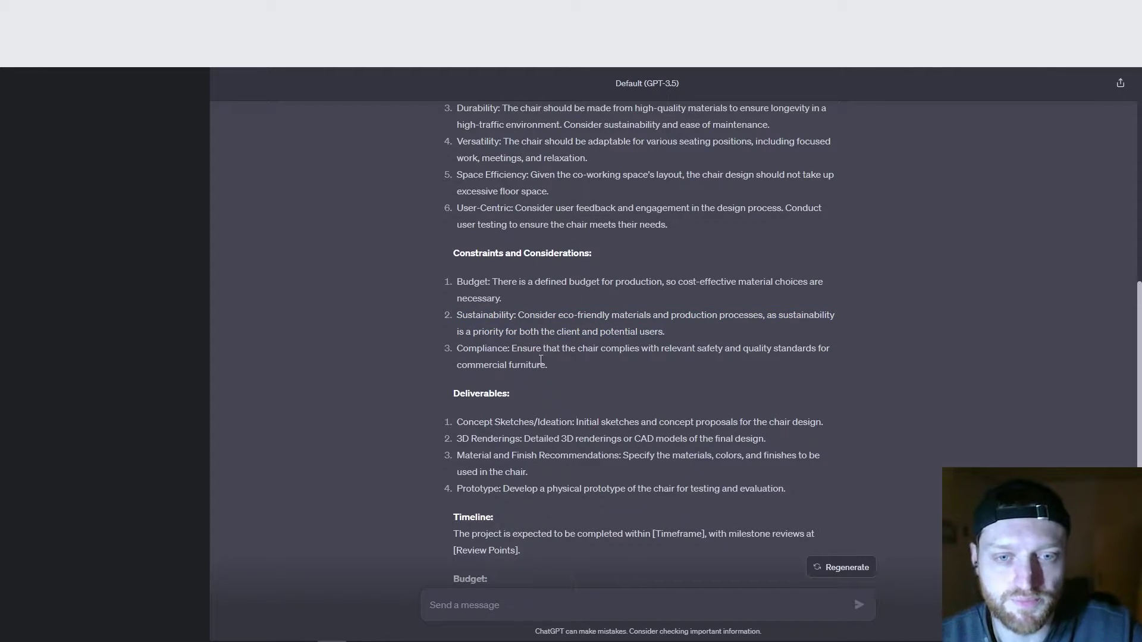
{"action": "left_click_drag", "start_coordinate": [547, 364], "coordinate": [469, 347]}
{"action": "left_click_drag", "start_coordinate": [665, 333], "coordinate": [461, 287]}
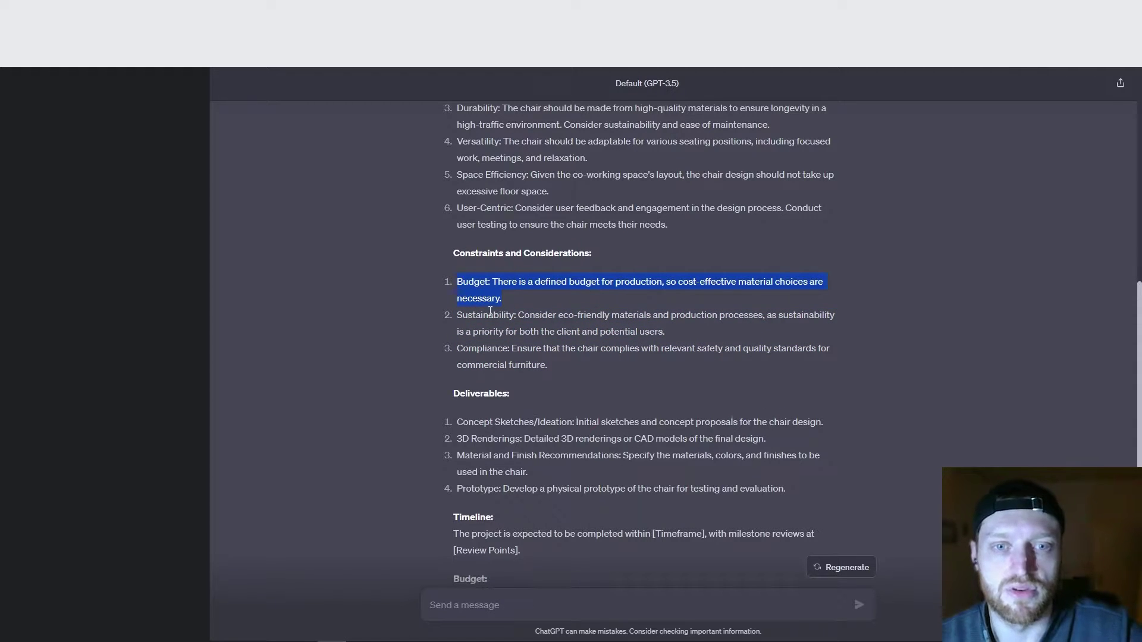
{"action": "scroll", "coordinate": [519, 323], "scroll_direction": "down", "scroll_amount": 1}
{"action": "scroll", "coordinate": [519, 325], "scroll_direction": "down", "scroll_amount": 1}
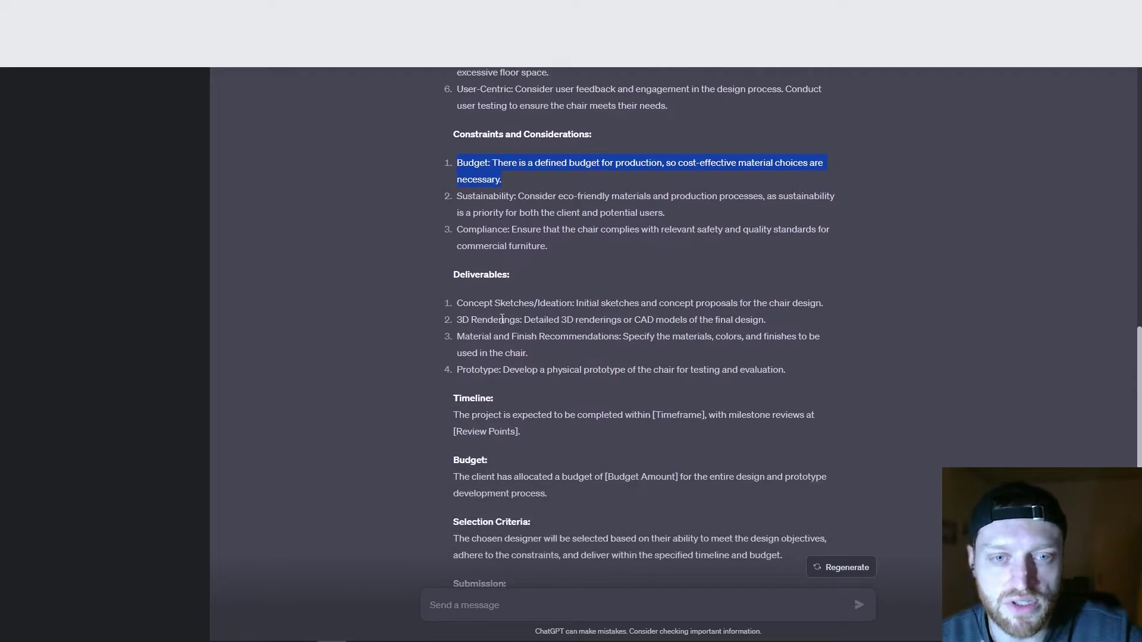
{"action": "left_click_drag", "start_coordinate": [474, 302], "coordinate": [572, 303]}
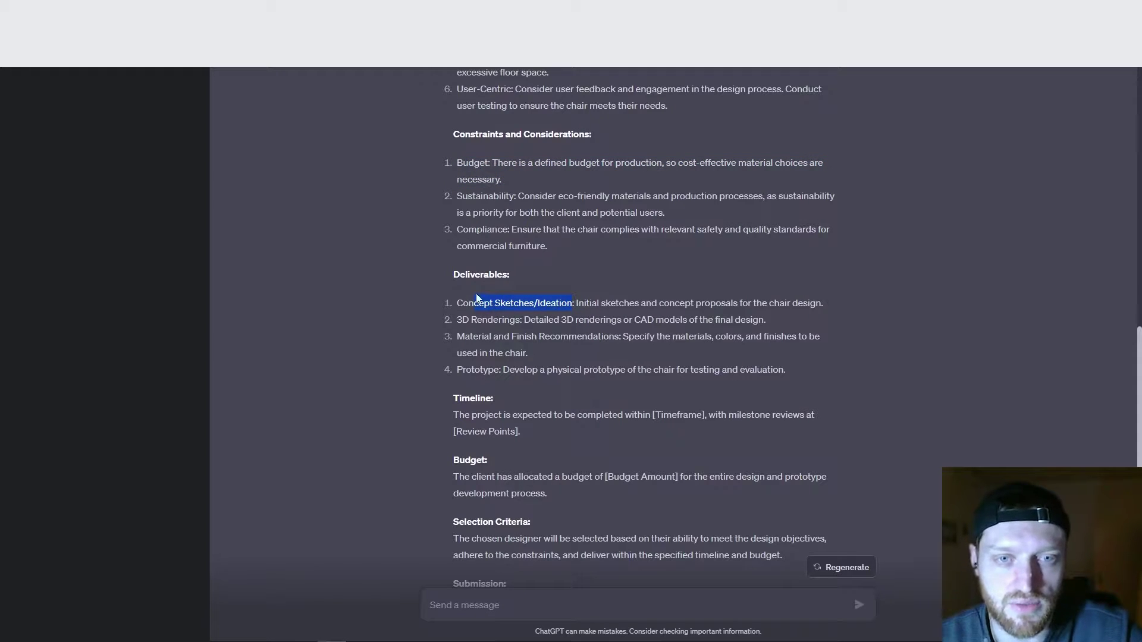
{"action": "left_click_drag", "start_coordinate": [453, 276], "coordinate": [513, 277]}
{"action": "left_click_drag", "start_coordinate": [780, 370], "coordinate": [489, 318]}
{"action": "left_click", "coordinate": [489, 318]}
{"action": "triple_click", "coordinate": [489, 320]}
{"action": "triple_click", "coordinate": [479, 303]}
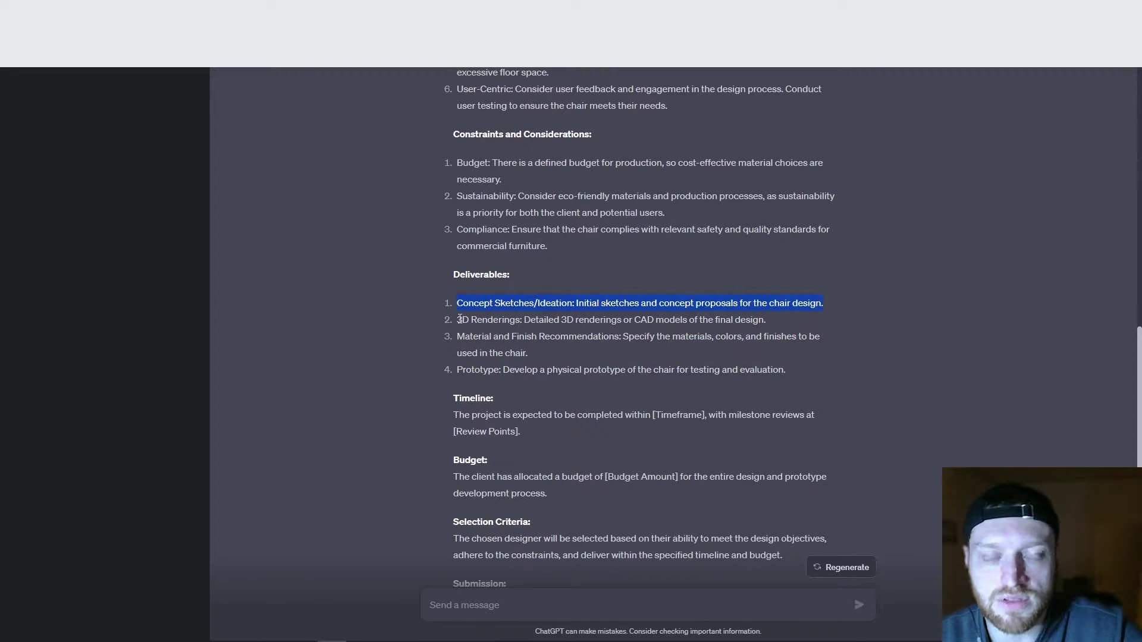
{"action": "left_click_drag", "start_coordinate": [768, 321], "coordinate": [463, 321]}
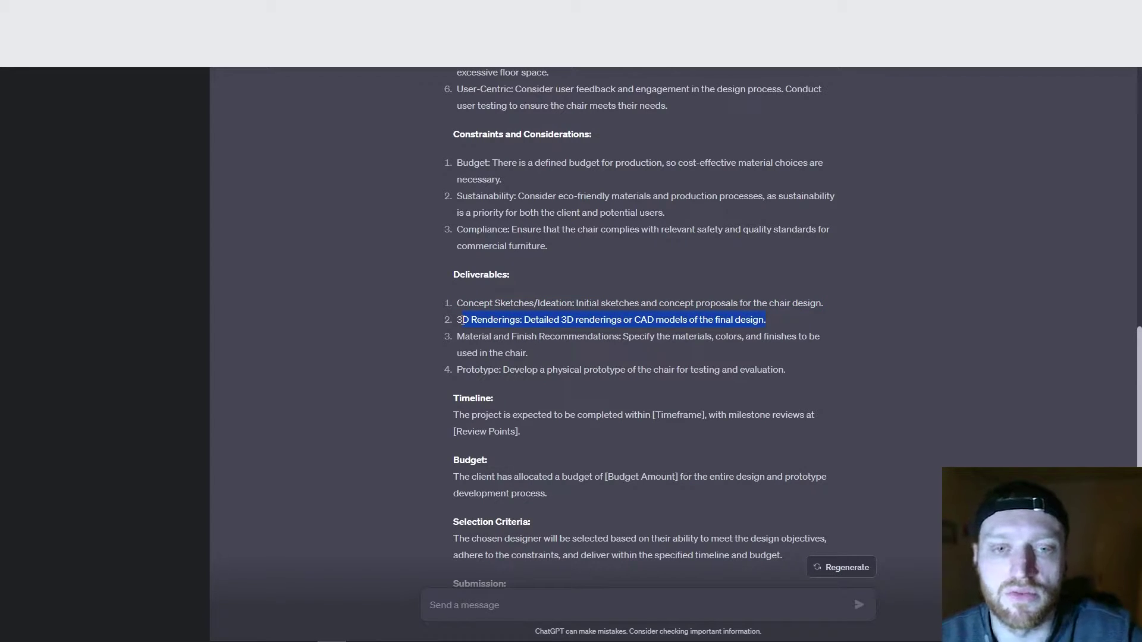
{"action": "scroll", "coordinate": [494, 327], "scroll_direction": "down", "scroll_amount": 3}
{"action": "scroll", "coordinate": [493, 288], "scroll_direction": "down", "scroll_amount": 1}
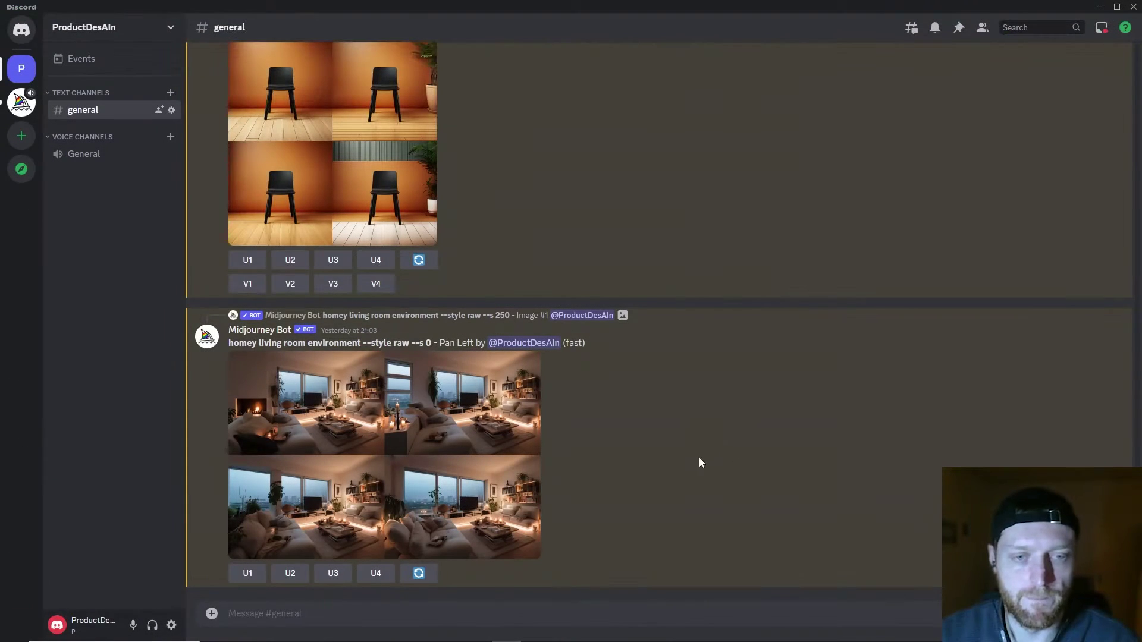
Run /settings and switch on RAW Mode so prompts carry --s 250 --style raw
{"action": "left_click", "coordinate": [478, 613]}
{"action": "type", "text": "/"}
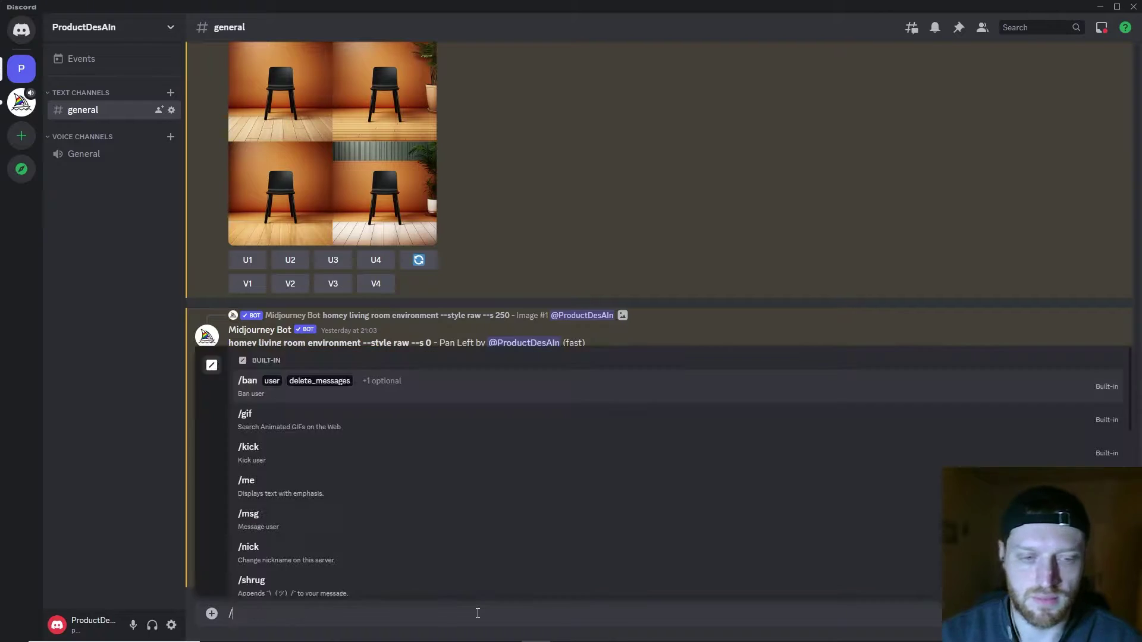
{"action": "left_click", "coordinate": [350, 432]}
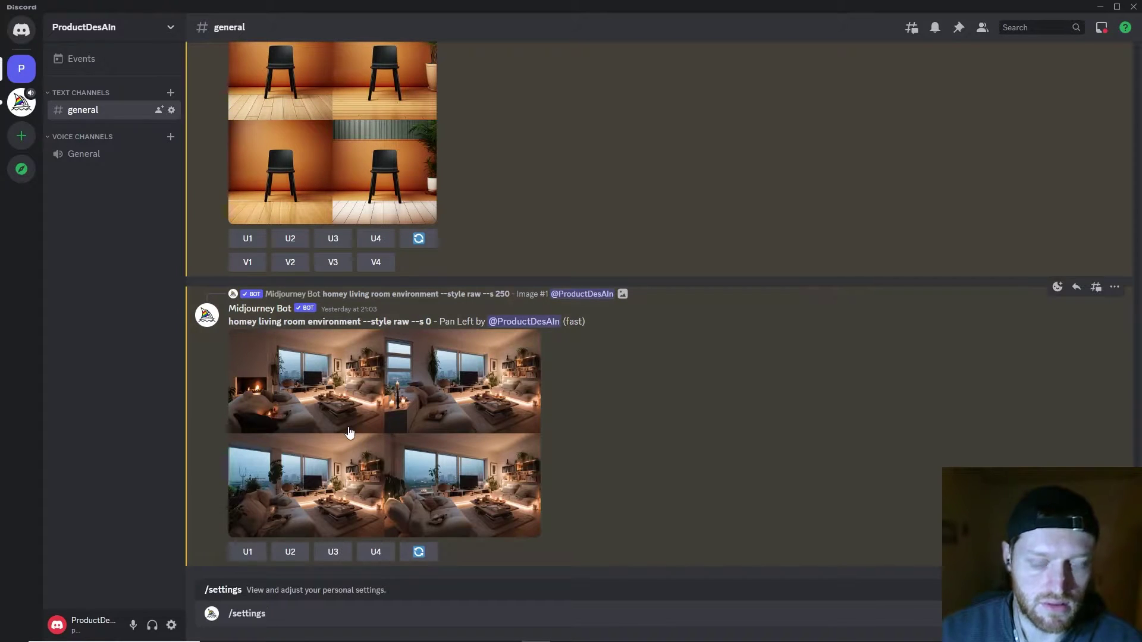
{"action": "key", "text": "Return"}
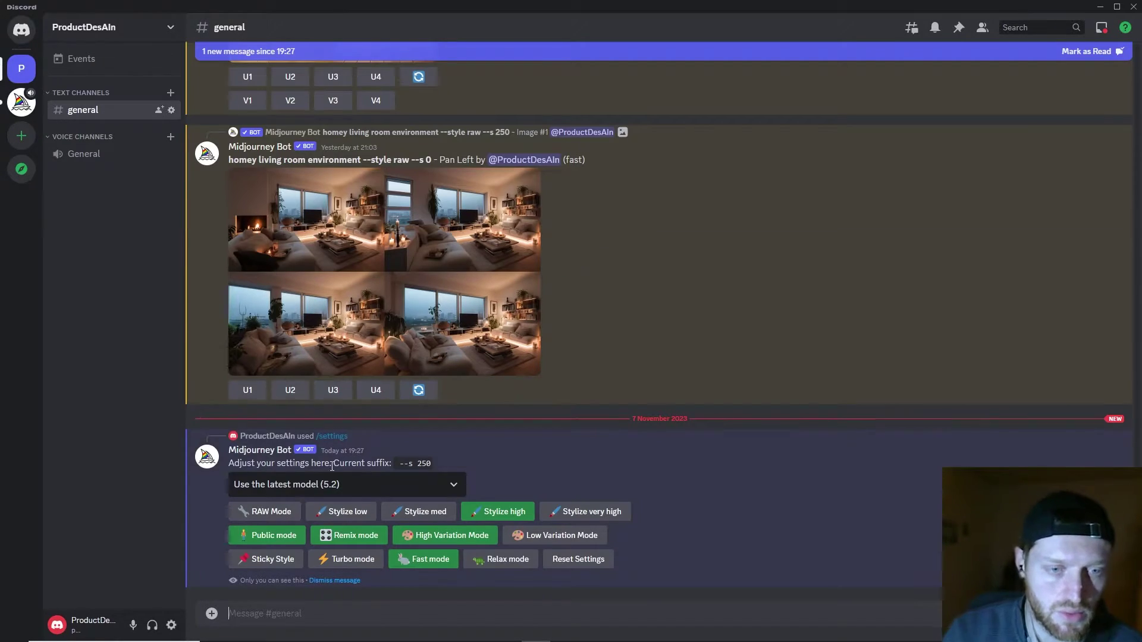
{"action": "left_click", "coordinate": [271, 512]}
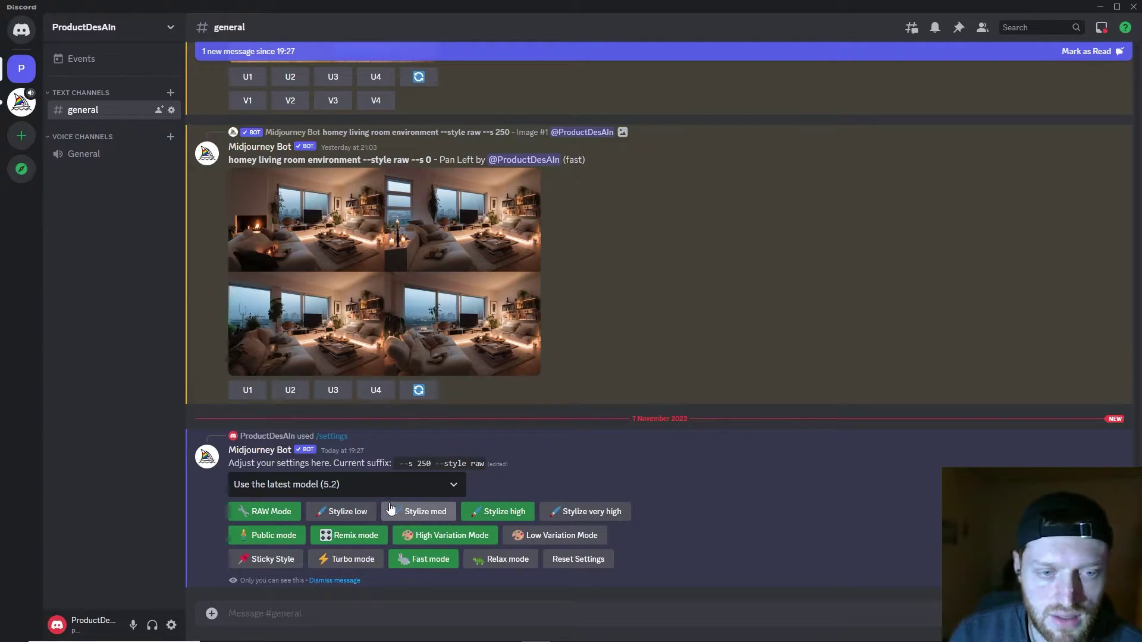
{"action": "left_click", "coordinate": [515, 515]}
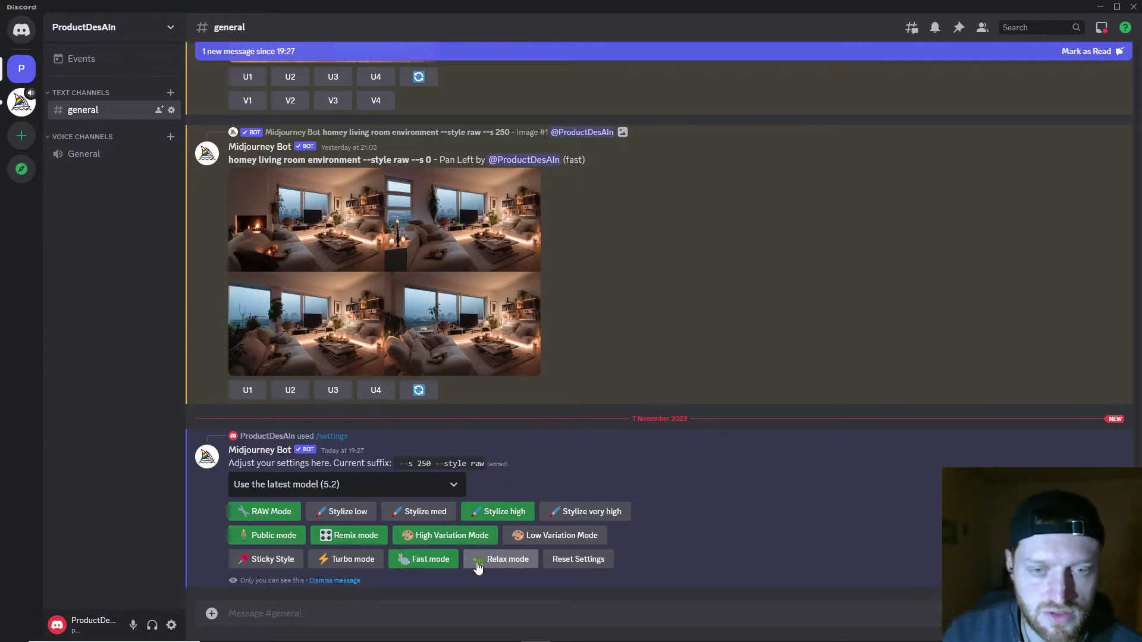
Generate a Midjourney grid with the /imagine prompt 'chair'
{"action": "left_click", "coordinate": [439, 605]}
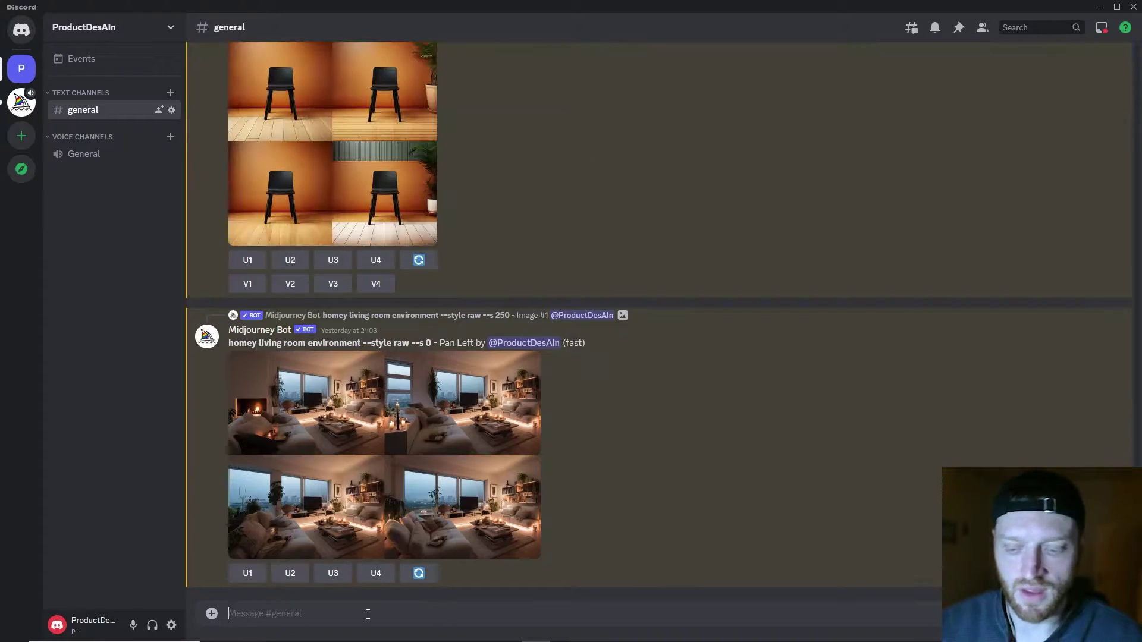
{"action": "type", "text": "/image"}
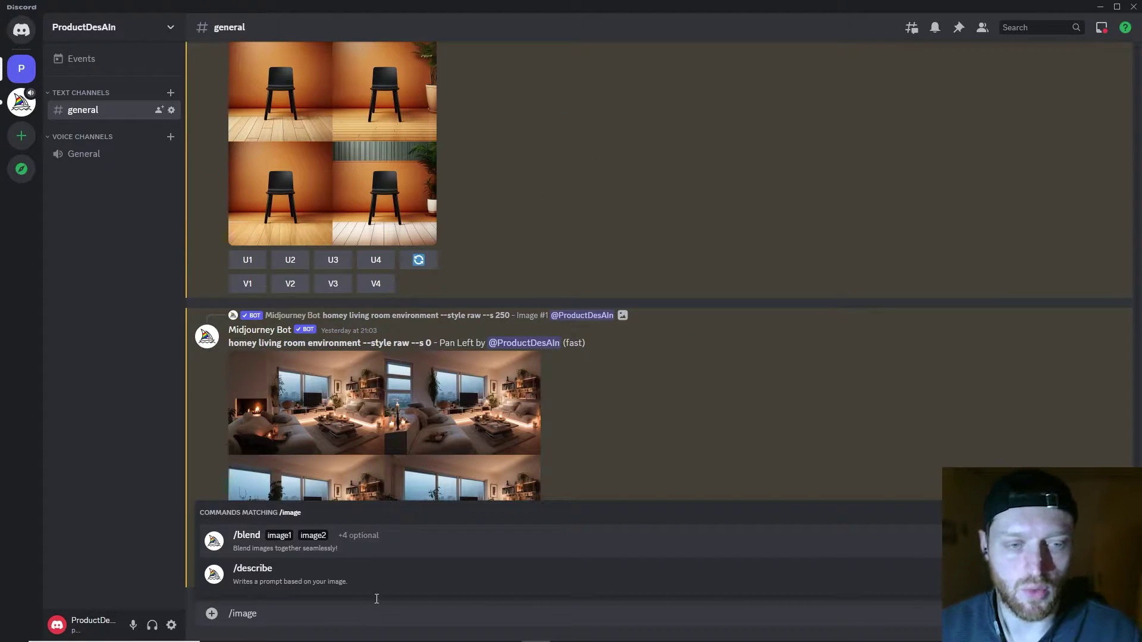
{"action": "key", "text": "BackSpace"}
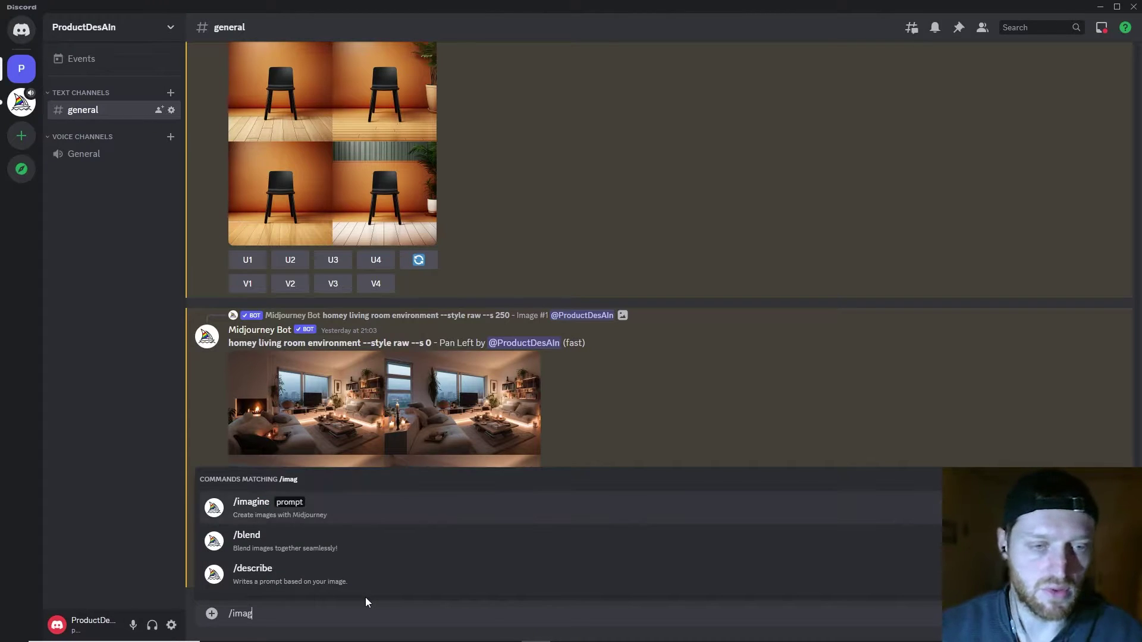
{"action": "left_click", "coordinate": [408, 509]}
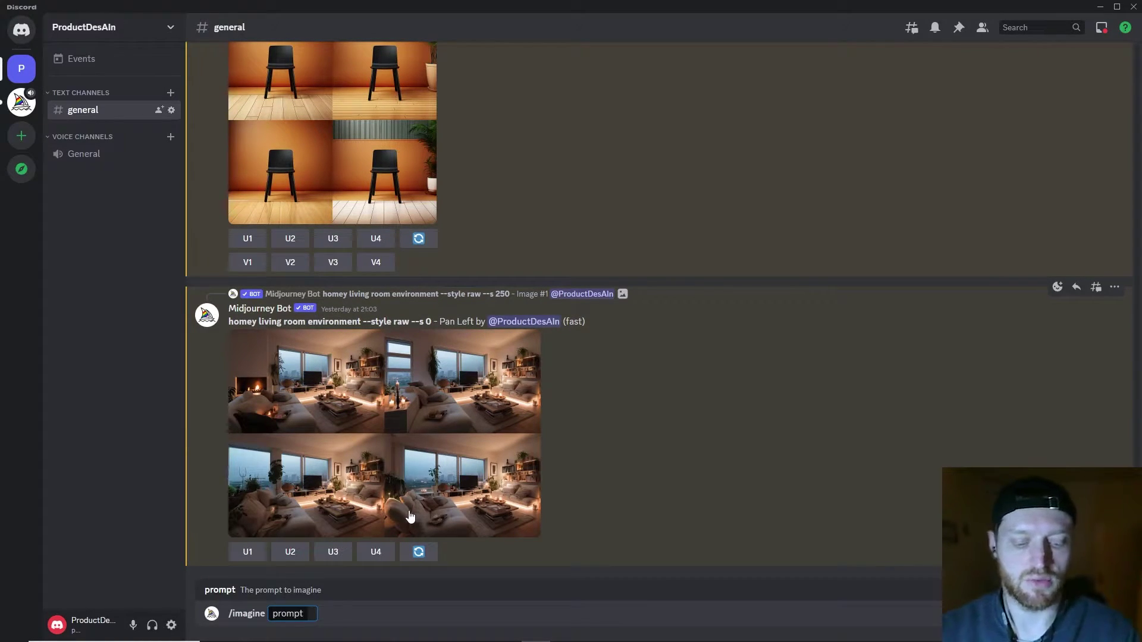
{"action": "type", "text": "chair"}
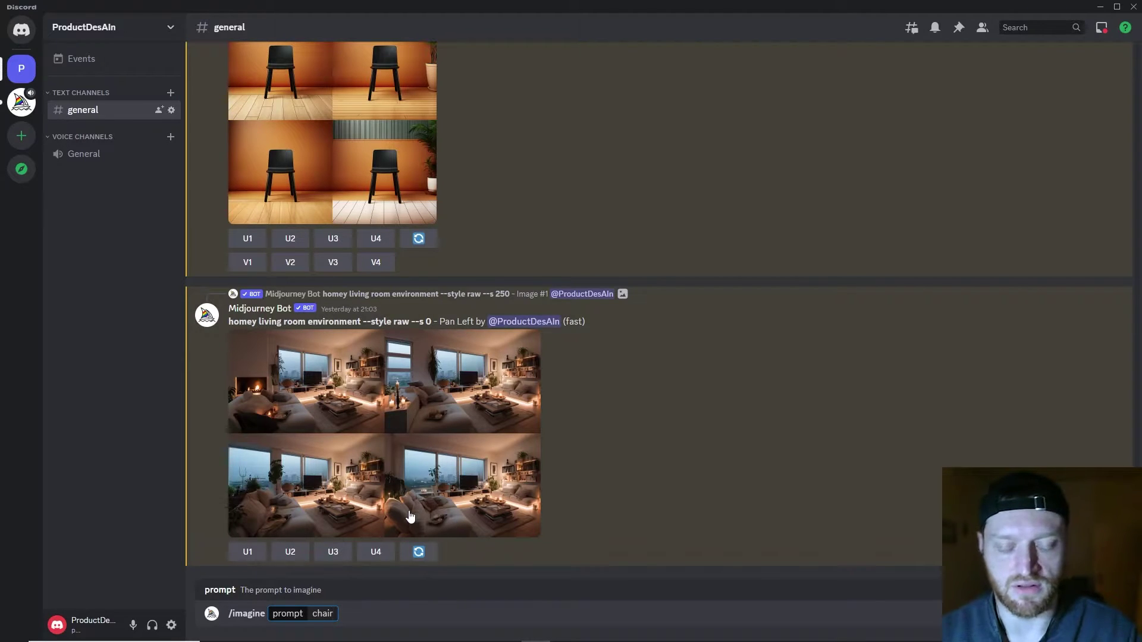
{"action": "key", "text": "Return"}
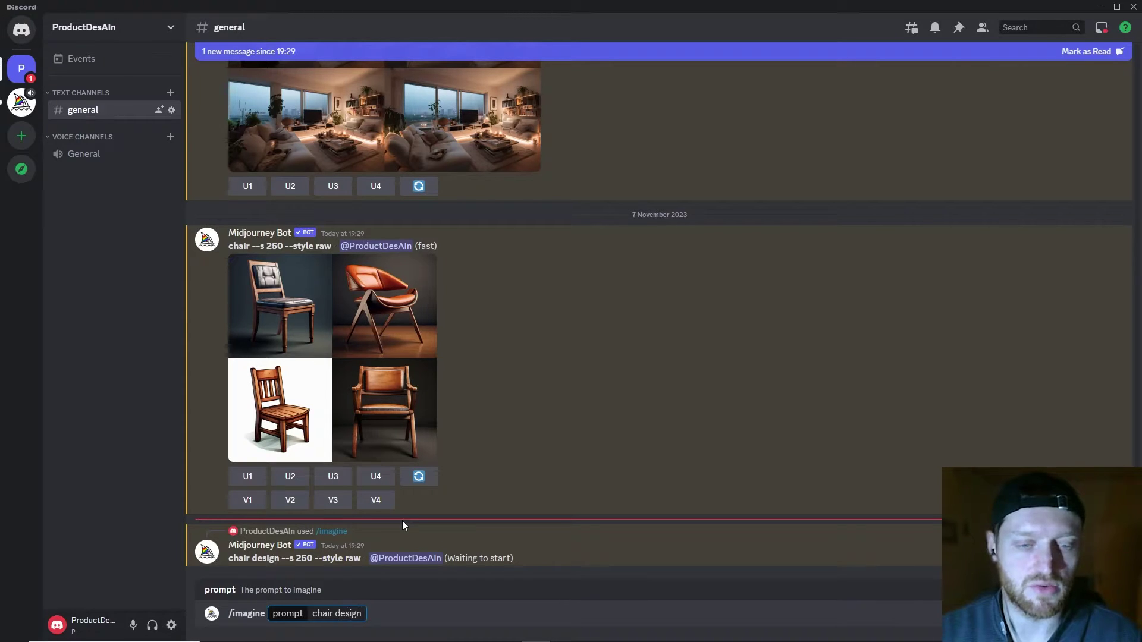
Insert 'concept' at the start of the next chair design prompt
{"action": "key", "text": "Home"}
{"action": "type", "text": "conmcewpt"}
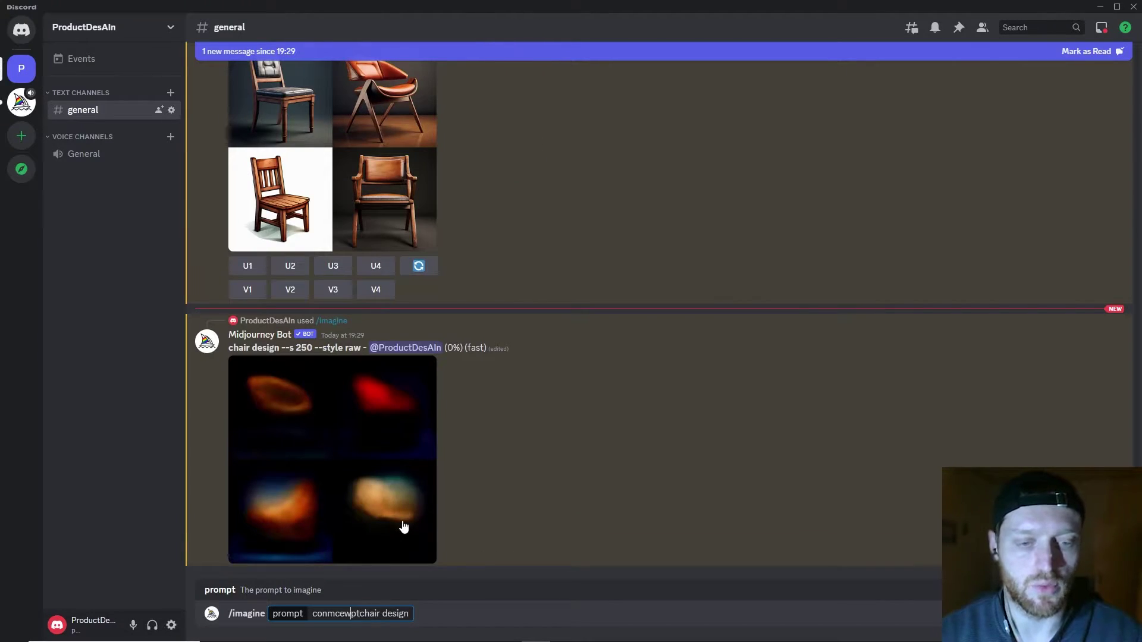
{"action": "key", "text": "BackSpace"}
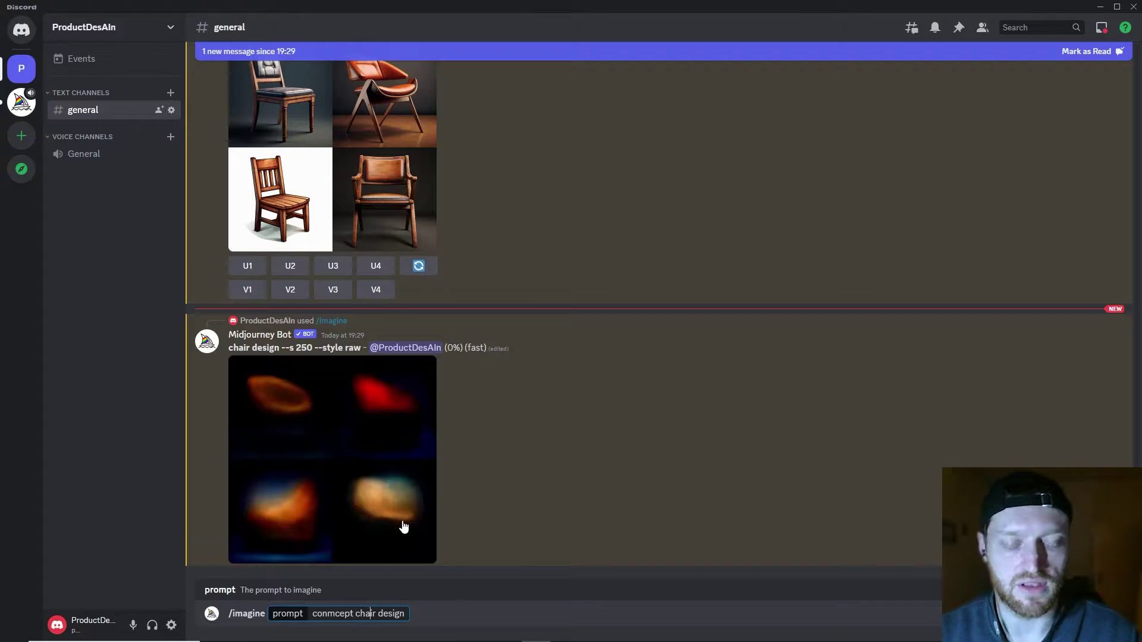
Submit the 'concept chair design' prompt and enlarge the four-chair grid for a look
{"action": "key", "text": "Right"}
{"action": "key", "text": "Right"}
{"action": "key", "text": "Right"}
{"action": "key", "text": "Right"}
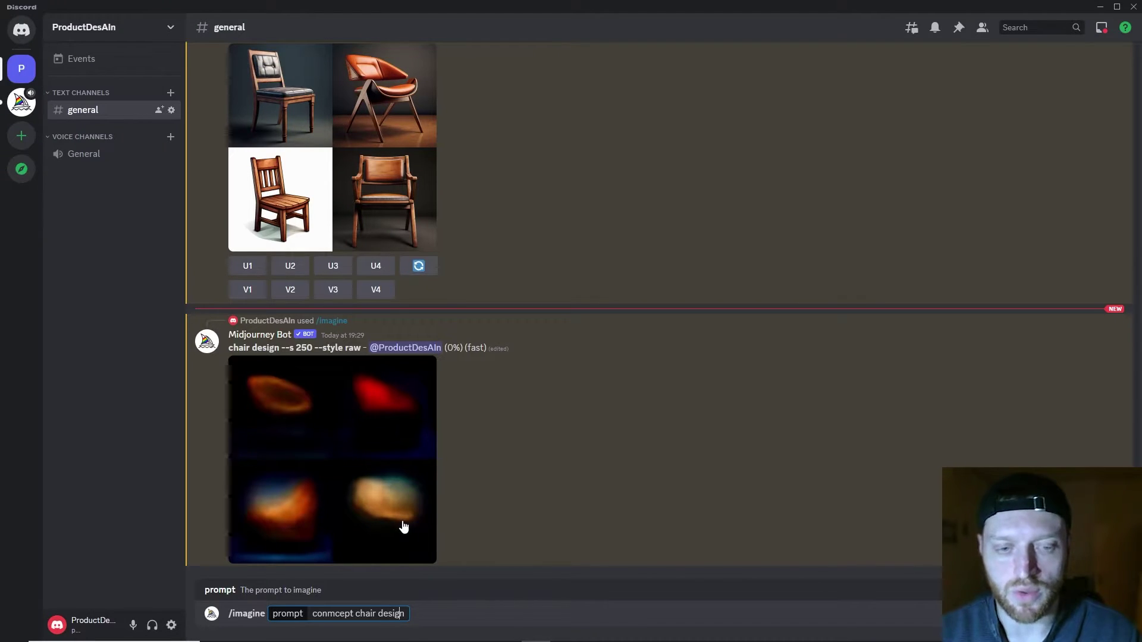
{"action": "key", "text": "Return"}
{"action": "scroll", "coordinate": [387, 310], "scroll_direction": "up", "scroll_amount": 4}
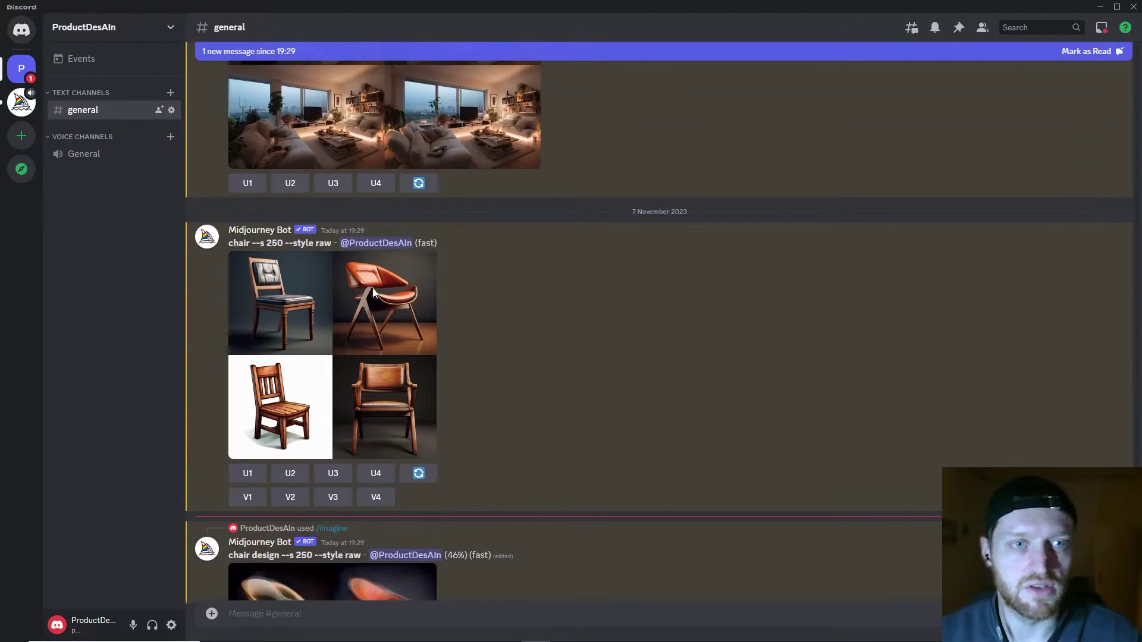
{"action": "left_click", "coordinate": [323, 316]}
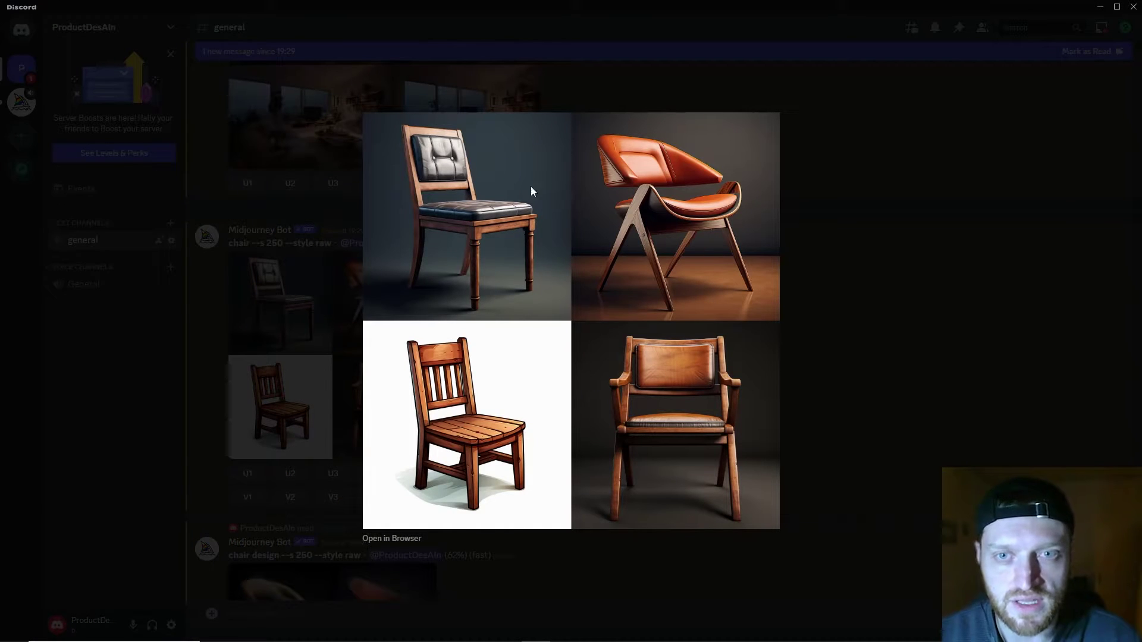
{"action": "left_click", "coordinate": [828, 355]}
Inspect the chair design, wooden chair and concept chair design grids enlarged
{"action": "scroll", "coordinate": [453, 351], "scroll_direction": "down", "scroll_amount": 4}
{"action": "left_click", "coordinate": [376, 400]}
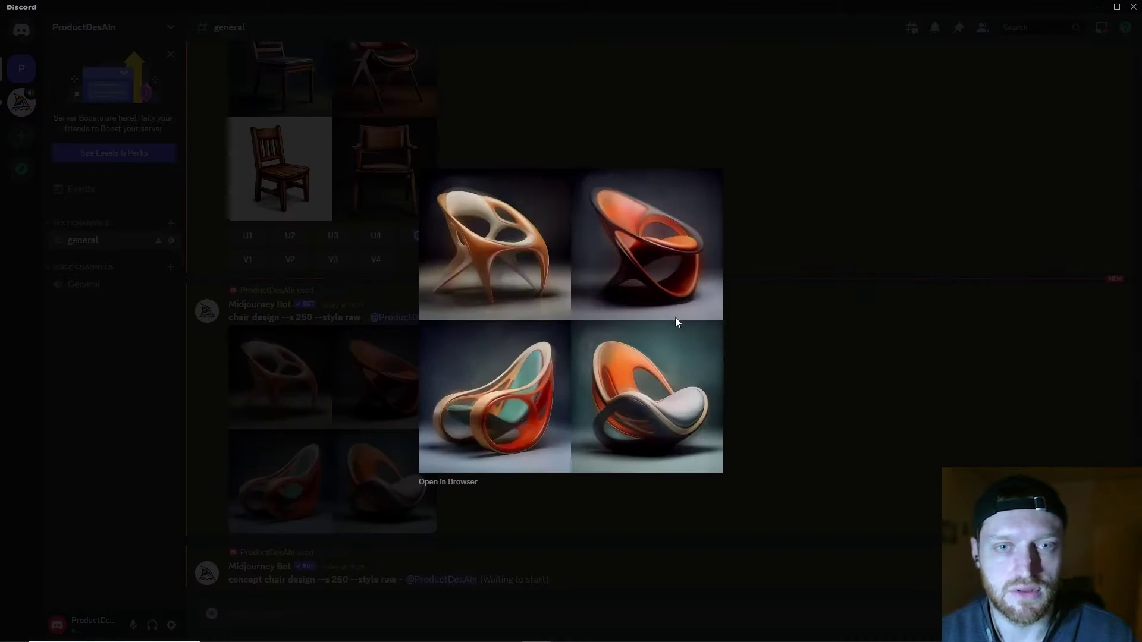
{"action": "left_click", "coordinate": [762, 328]}
{"action": "scroll", "coordinate": [417, 262], "scroll_direction": "up", "scroll_amount": 1}
{"action": "scroll", "coordinate": [414, 262], "scroll_direction": "up", "scroll_amount": 1}
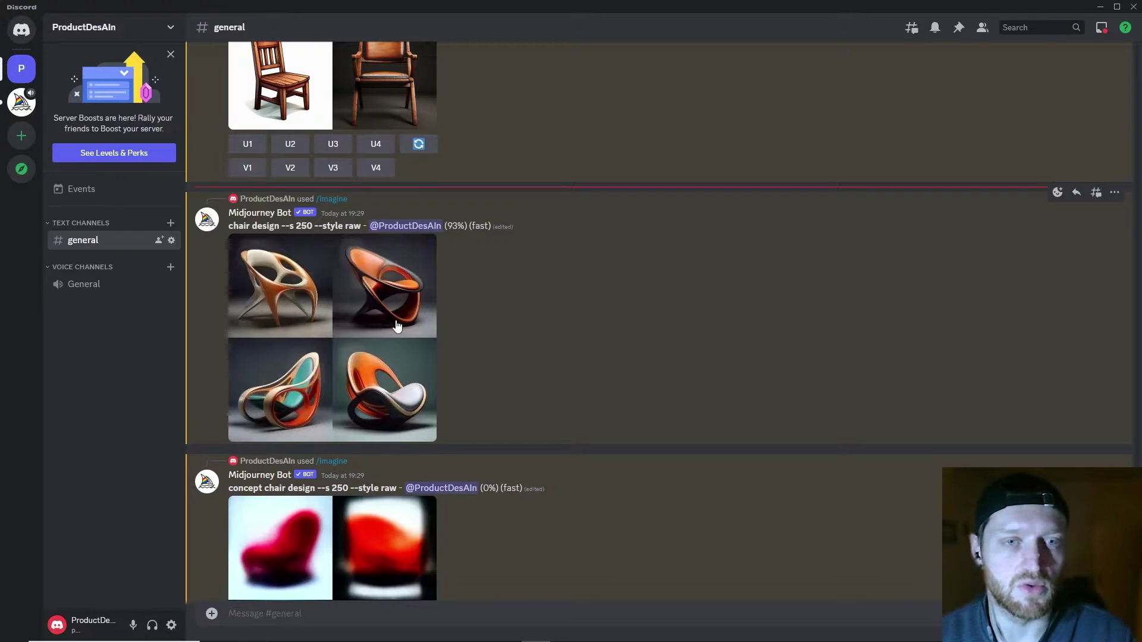
{"action": "scroll", "coordinate": [396, 326], "scroll_direction": "up", "scroll_amount": 2}
{"action": "left_click", "coordinate": [392, 238]}
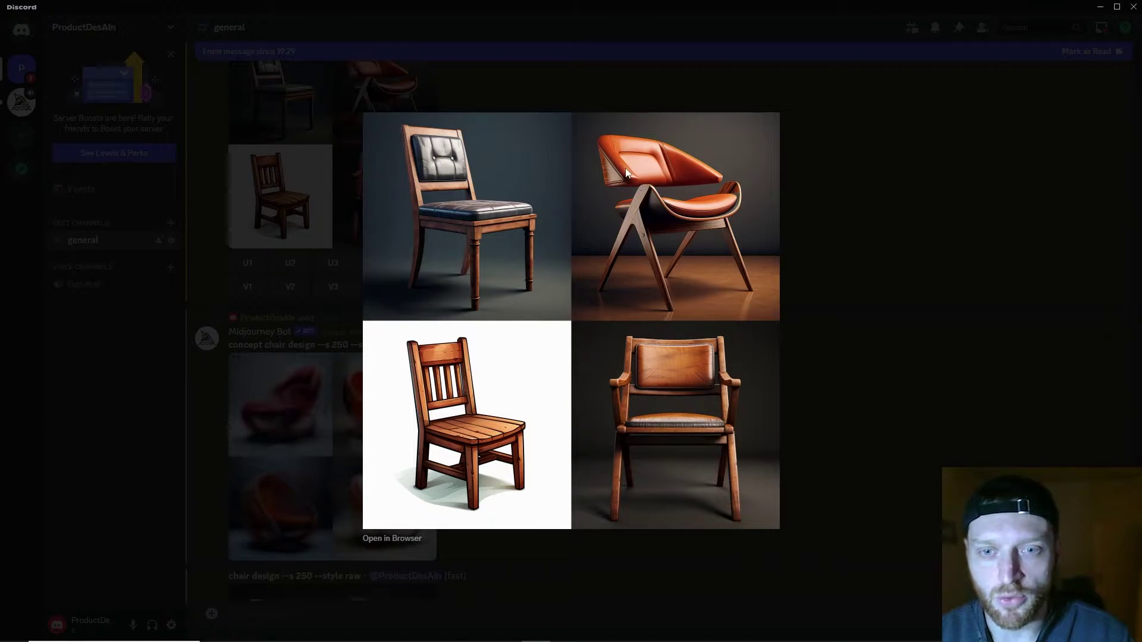
{"action": "left_click", "coordinate": [809, 224]}
{"action": "scroll", "coordinate": [464, 330], "scroll_direction": "down", "scroll_amount": 5}
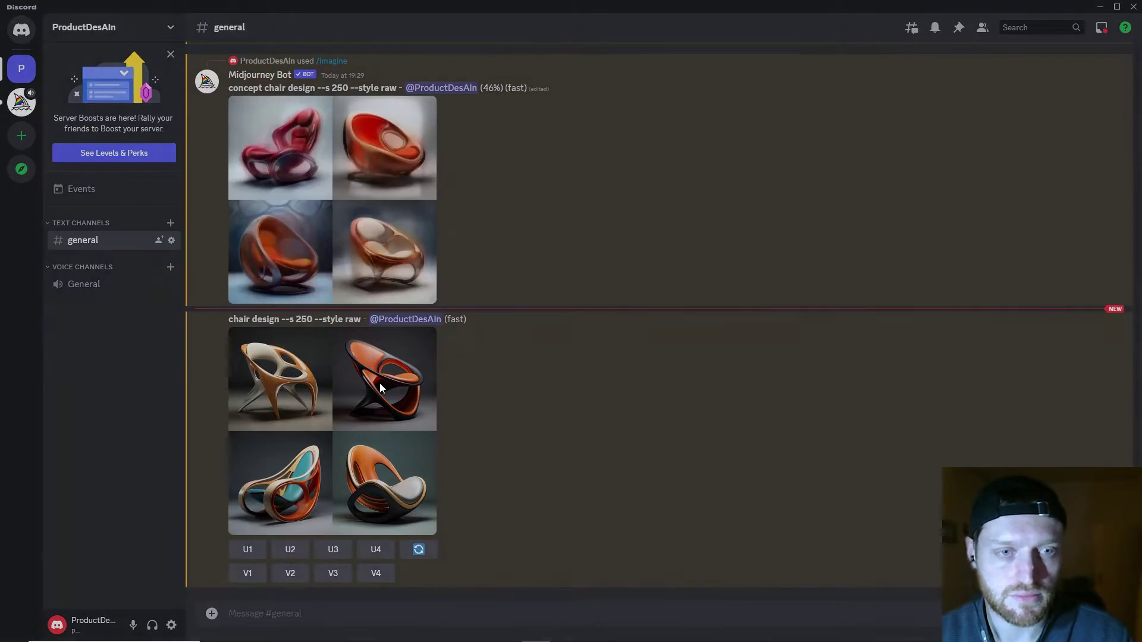
{"action": "left_click", "coordinate": [380, 383]}
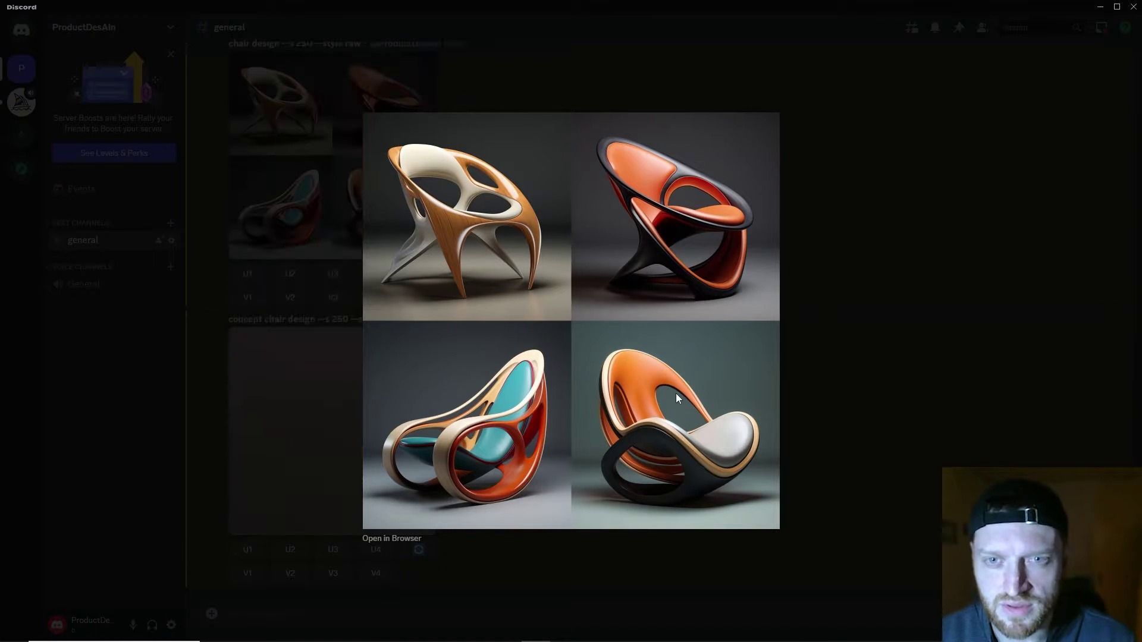
{"action": "left_click", "coordinate": [781, 357]}
{"action": "left_click", "coordinate": [373, 382]}
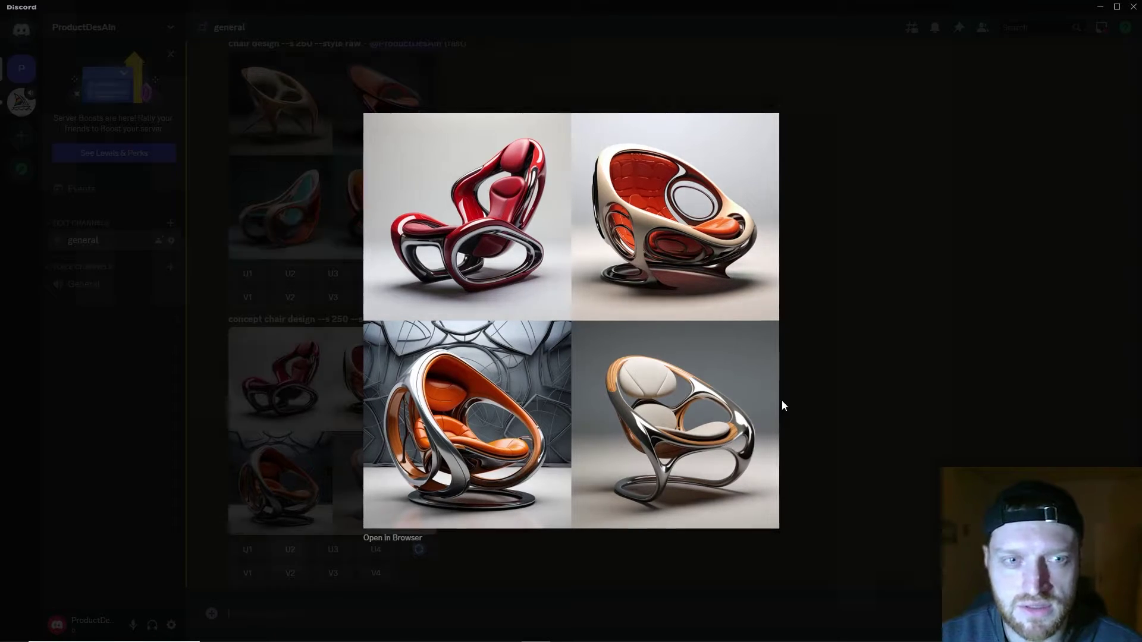
{"action": "key", "text": "Escape"}
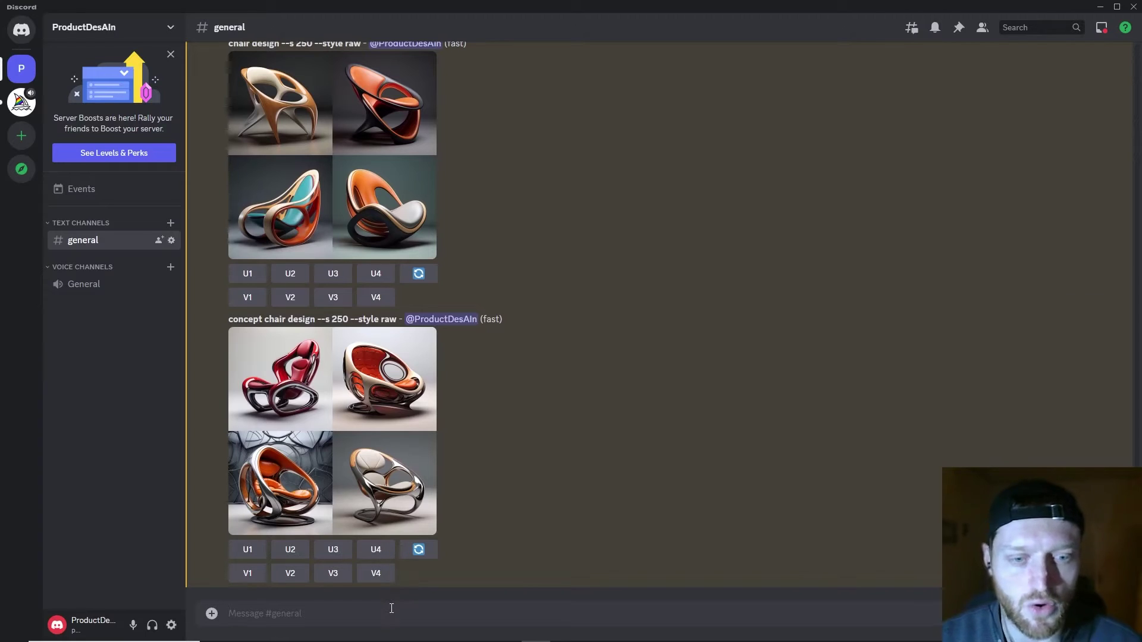
Reopen /settings and check the model version list, keeping the latest model
{"action": "type", "text": "/settings"}
{"action": "key", "text": "Return"}
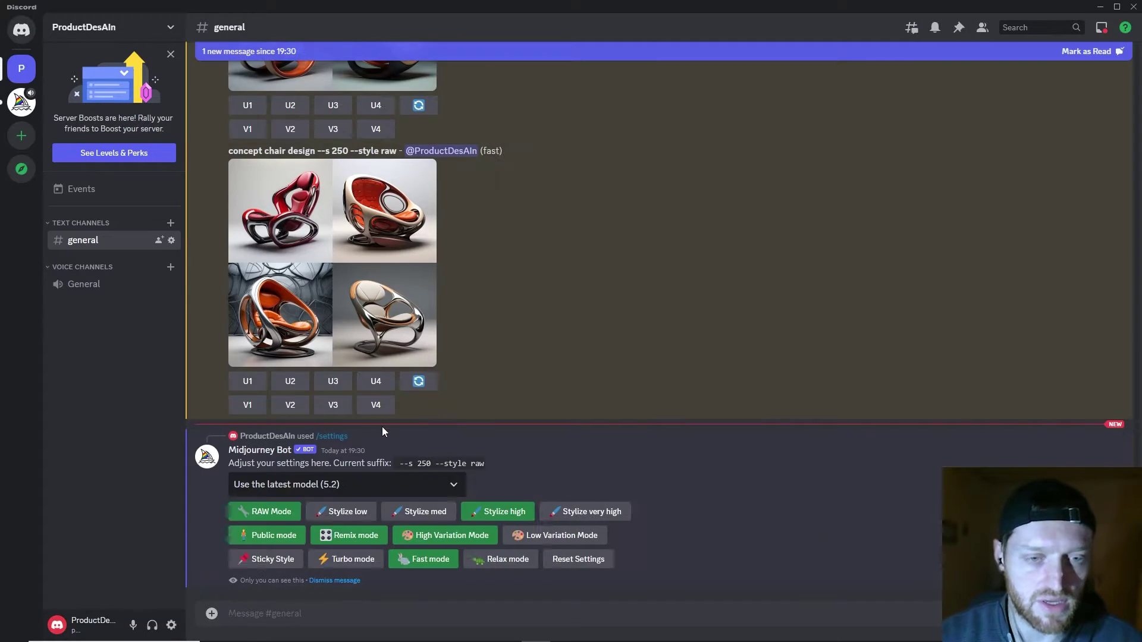
{"action": "left_click", "coordinate": [452, 487]}
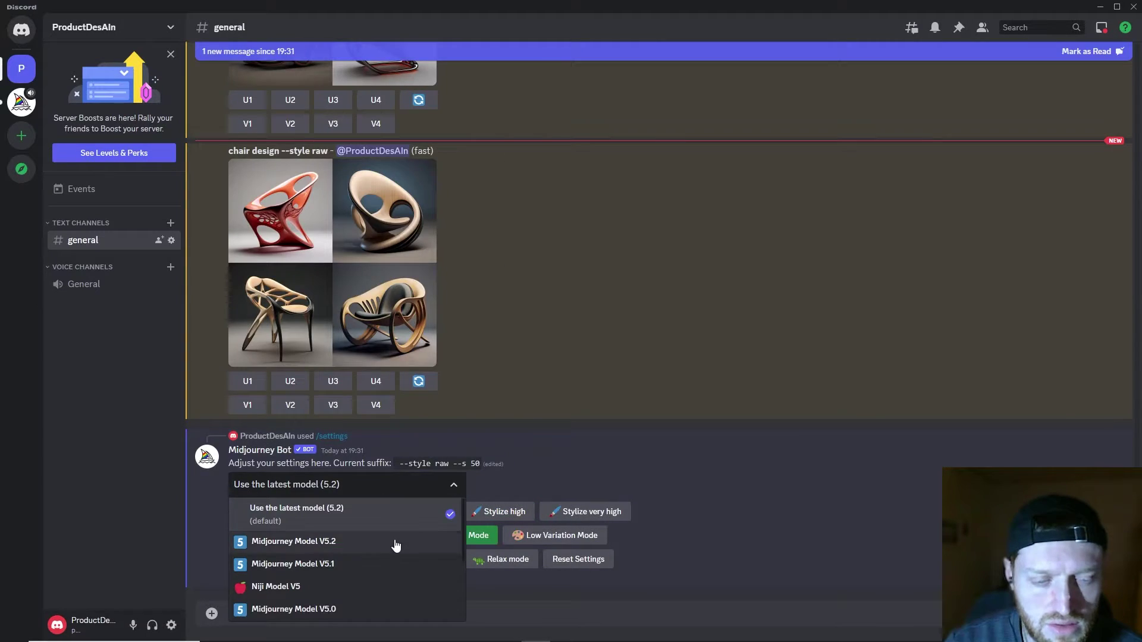
{"action": "scroll", "coordinate": [384, 565], "scroll_direction": "down", "scroll_amount": 3}
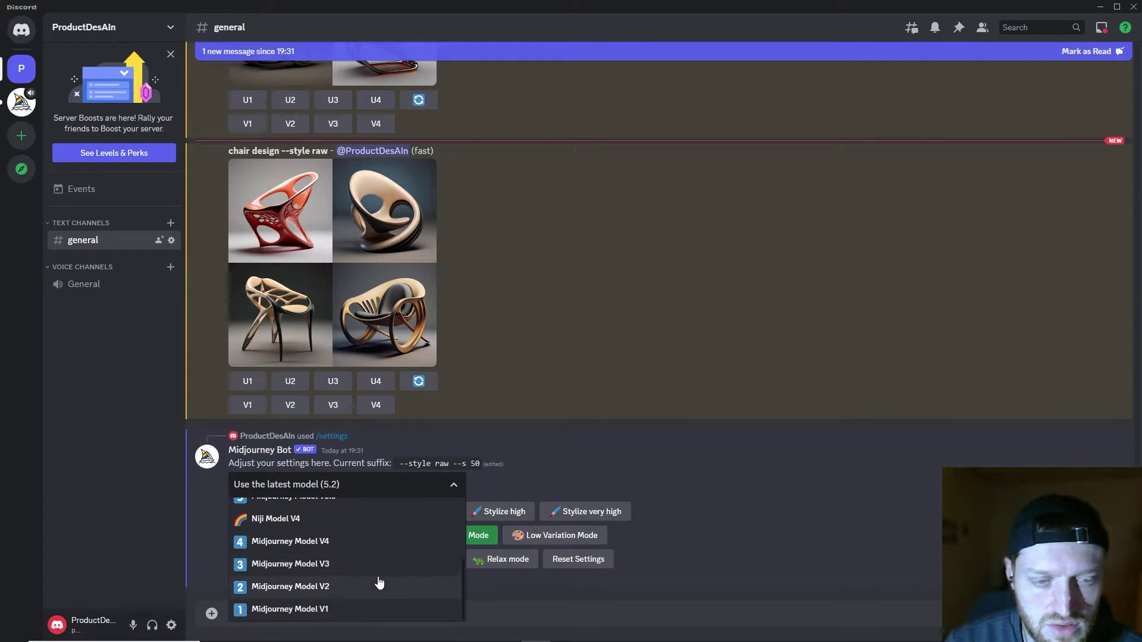
{"action": "scroll", "coordinate": [369, 586], "scroll_direction": "up", "scroll_amount": 5}
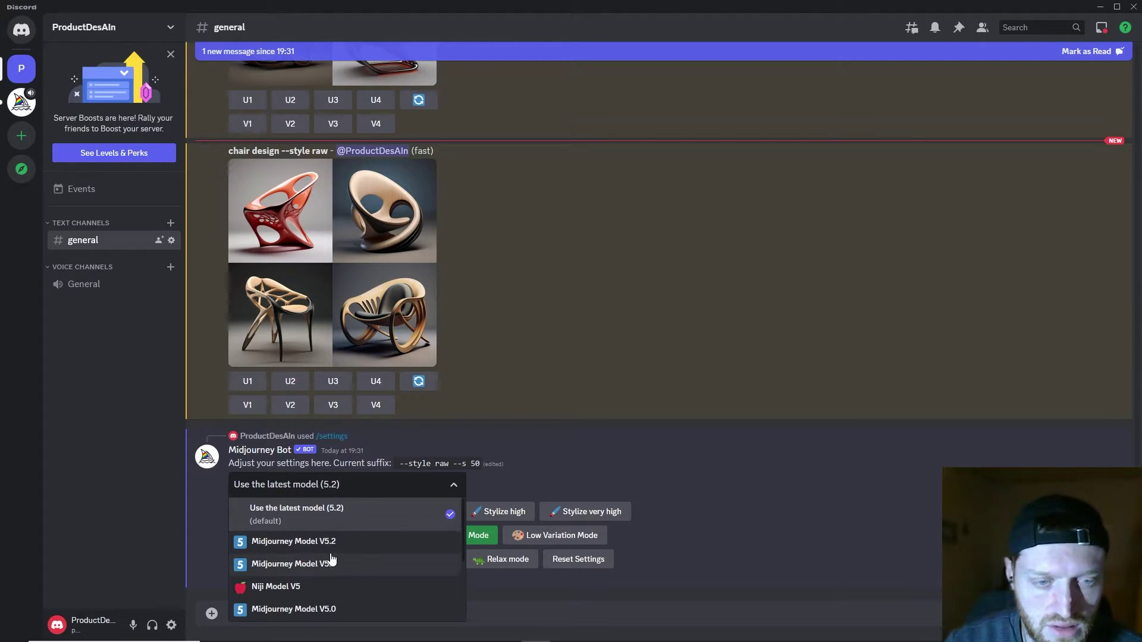
{"action": "left_click", "coordinate": [385, 516]}
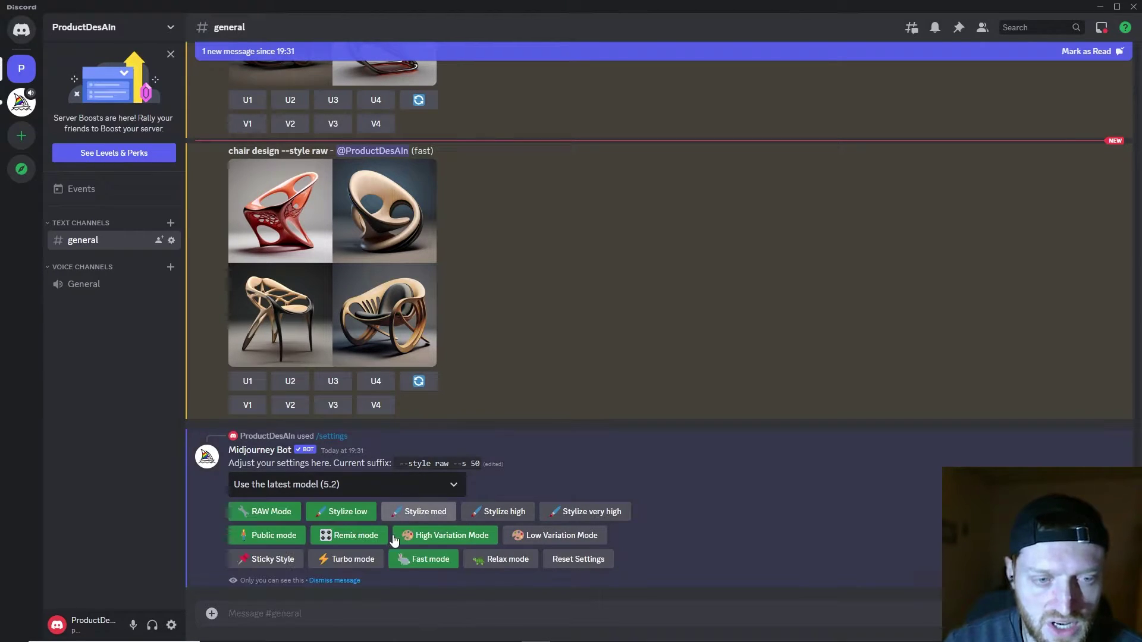
Start an /imagine prompt beginning 'chair de'
{"action": "left_click", "coordinate": [390, 608]}
{"action": "type", "text": "/"}
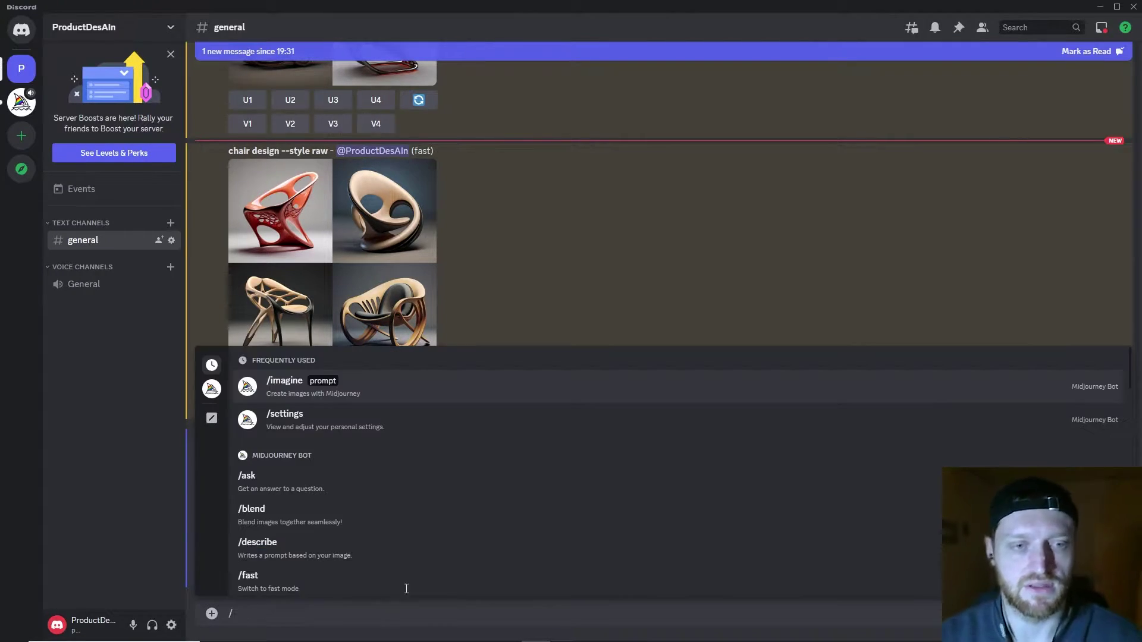
{"action": "left_click", "coordinate": [349, 382]}
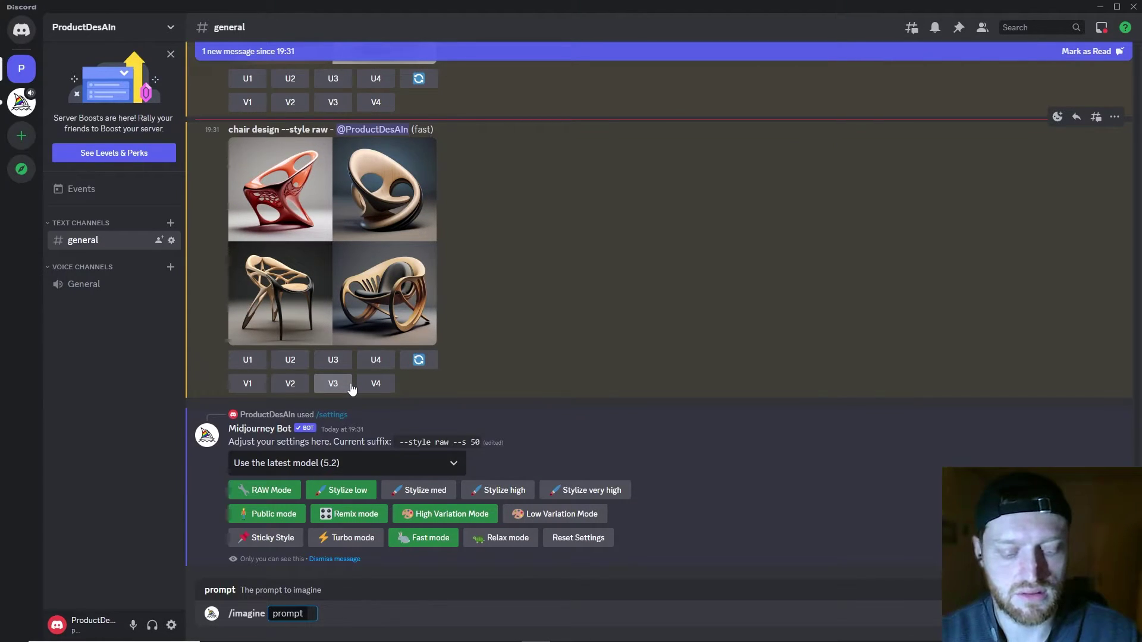
{"action": "type", "text": "chair de"}
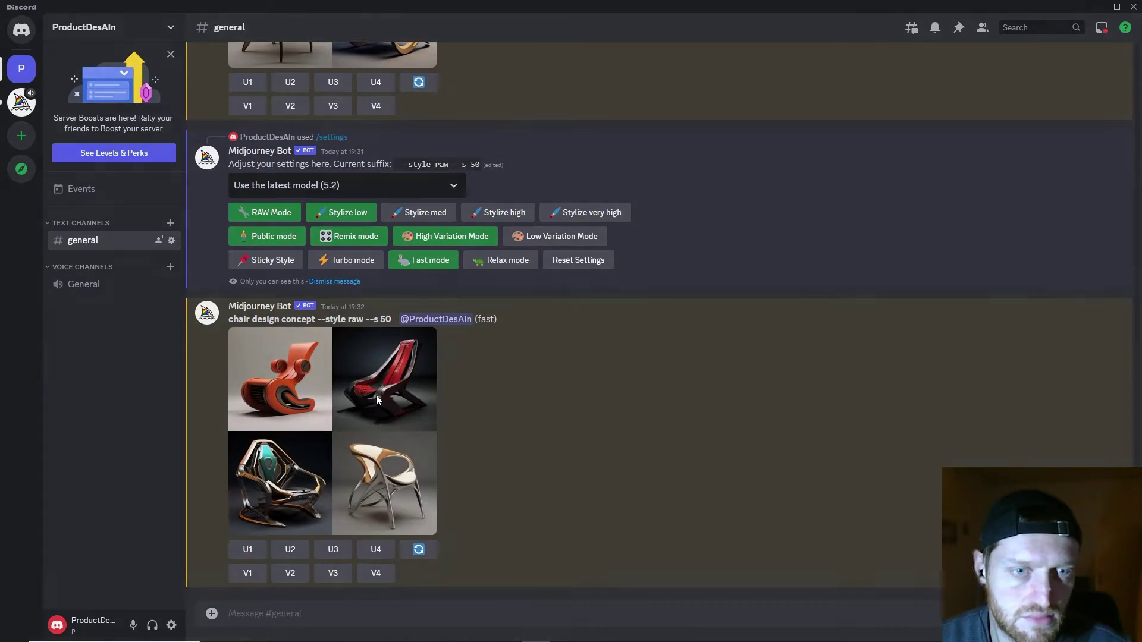
View the finished chair design concept grid enlarged, then set stylize to medium
{"action": "left_click", "coordinate": [377, 395]}
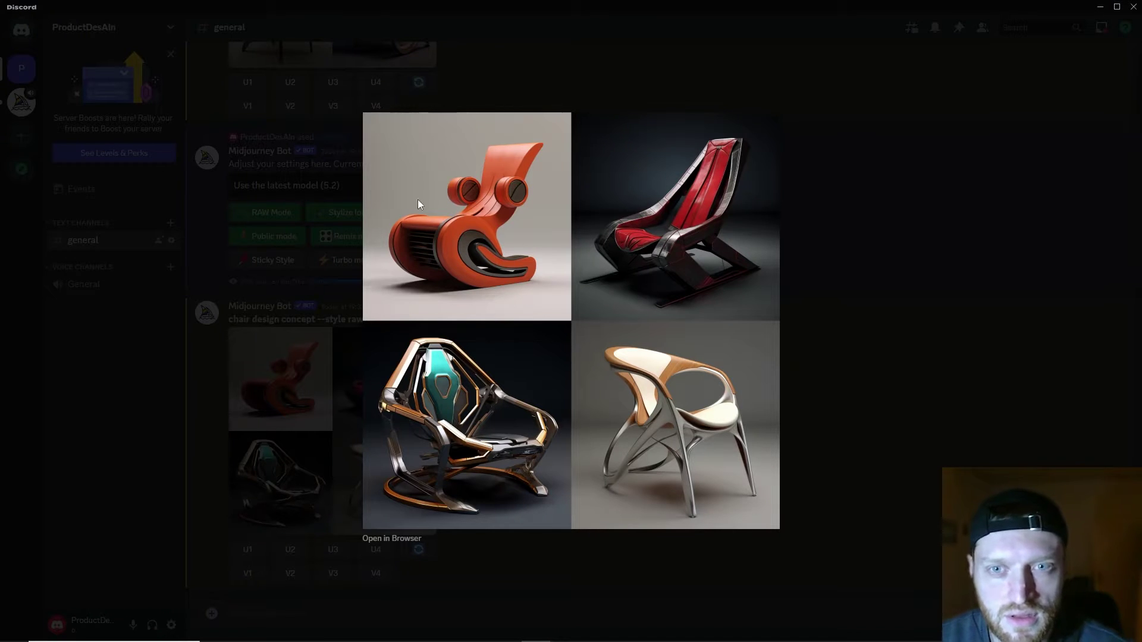
{"action": "left_click", "coordinate": [890, 315]}
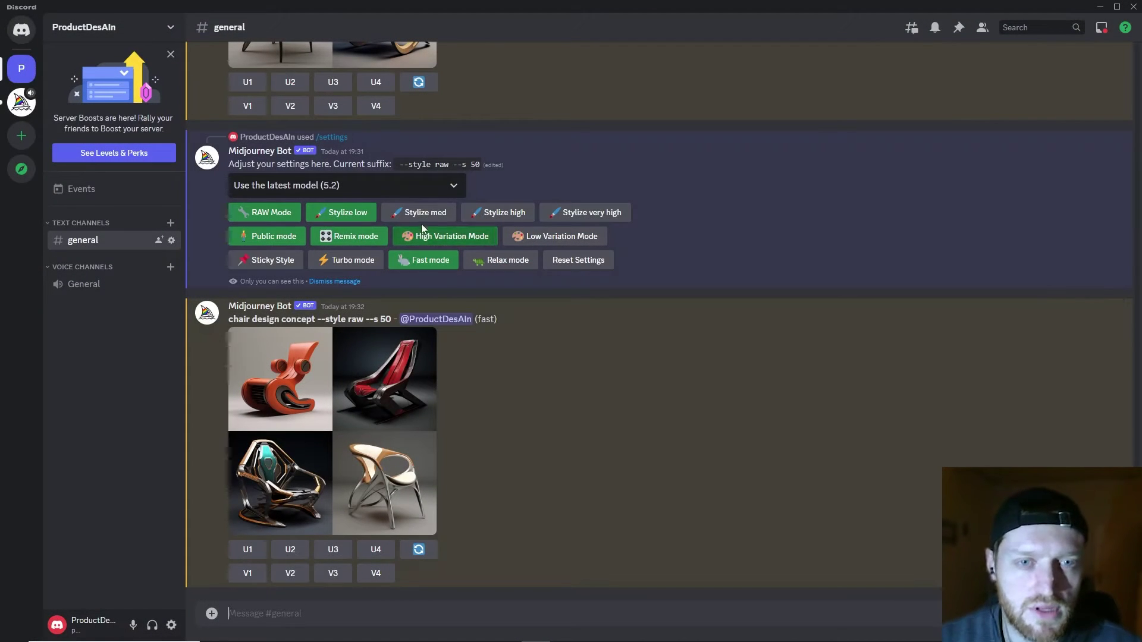
{"action": "left_click", "coordinate": [427, 214]}
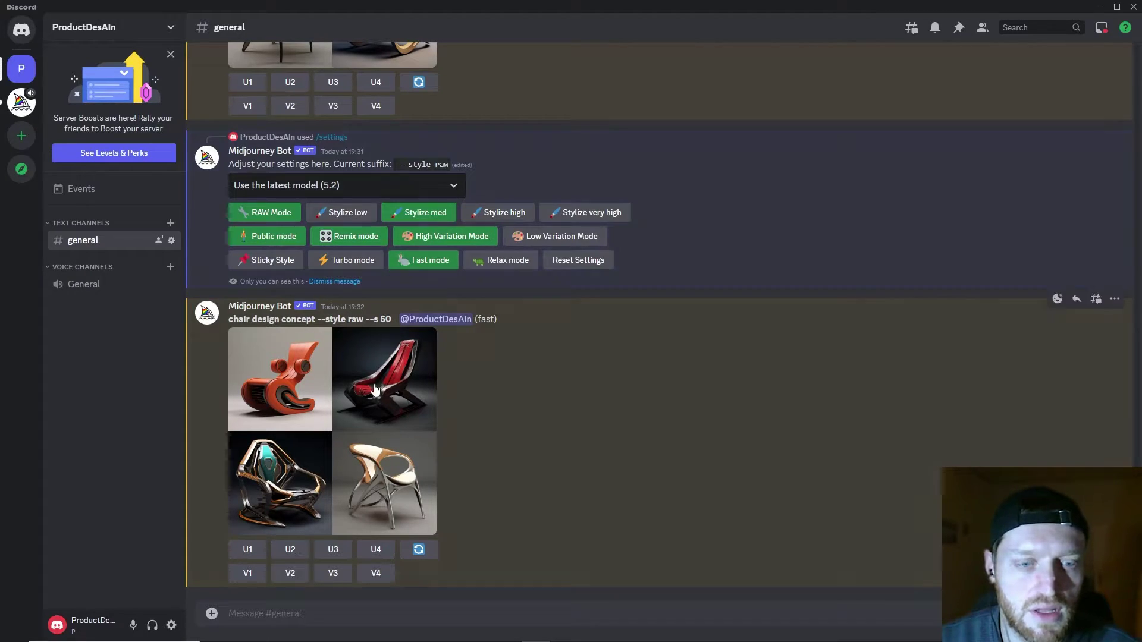
Queue the /imagine prompt 'comfortable chair', producing 'comfortable chair --style raw'
{"action": "type", "text": "/"}
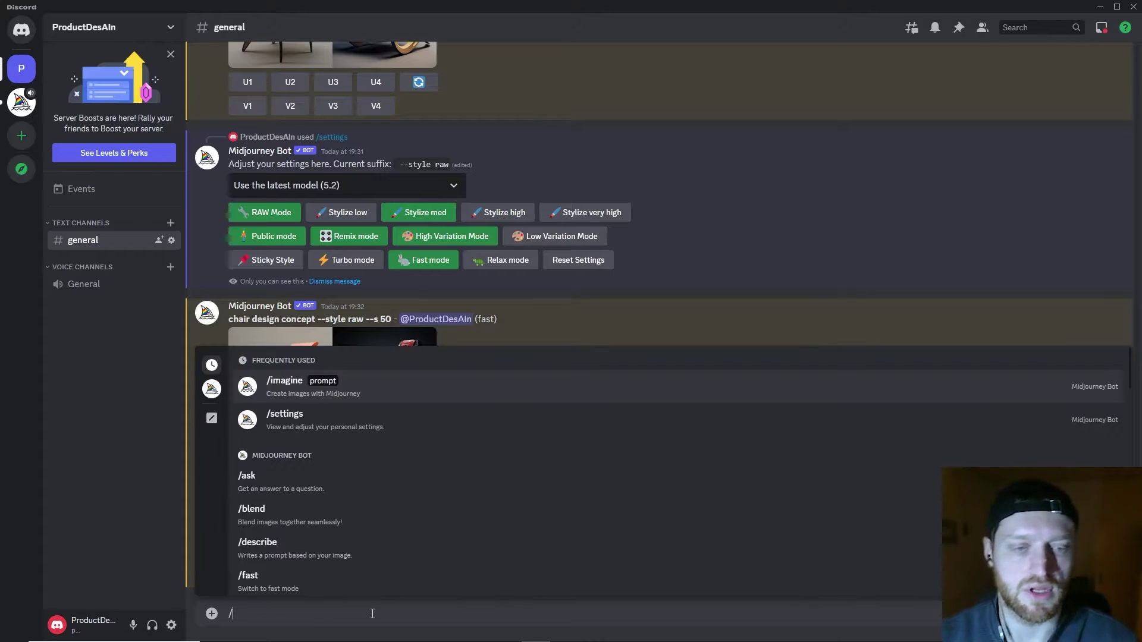
{"action": "left_click", "coordinate": [462, 377]}
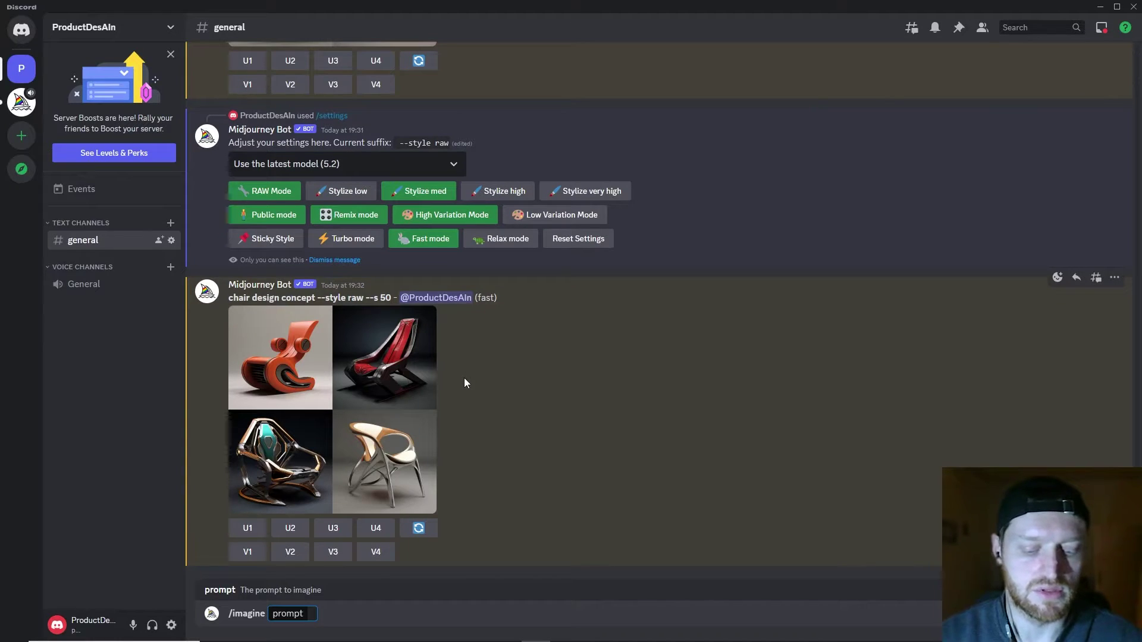
{"action": "type", "text": "chair design"}
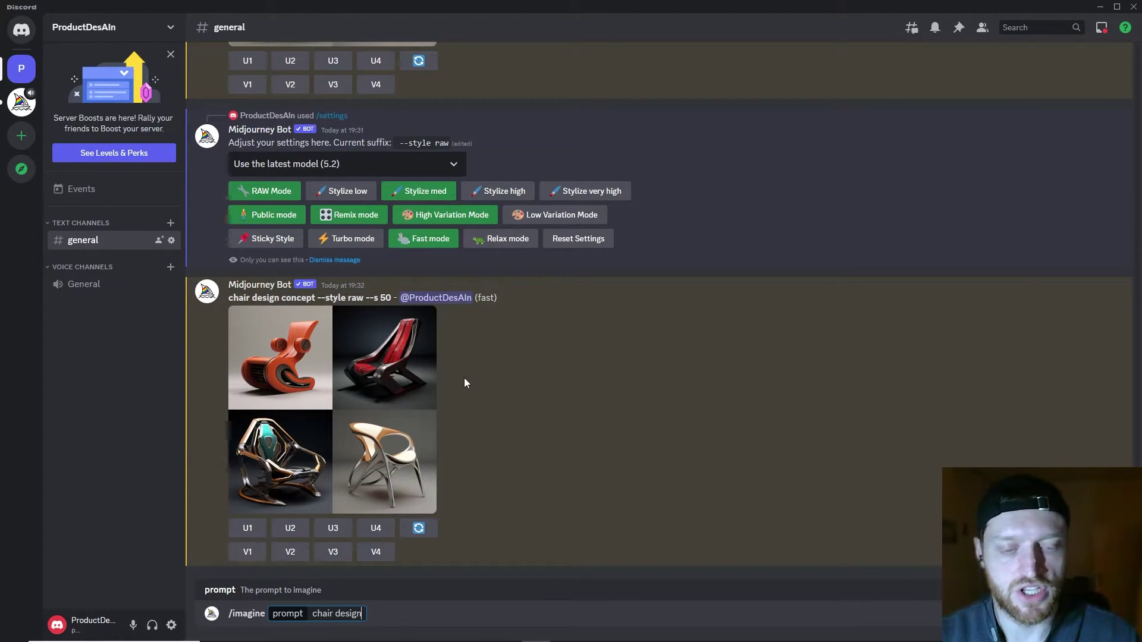
{"action": "type", "text": ","}
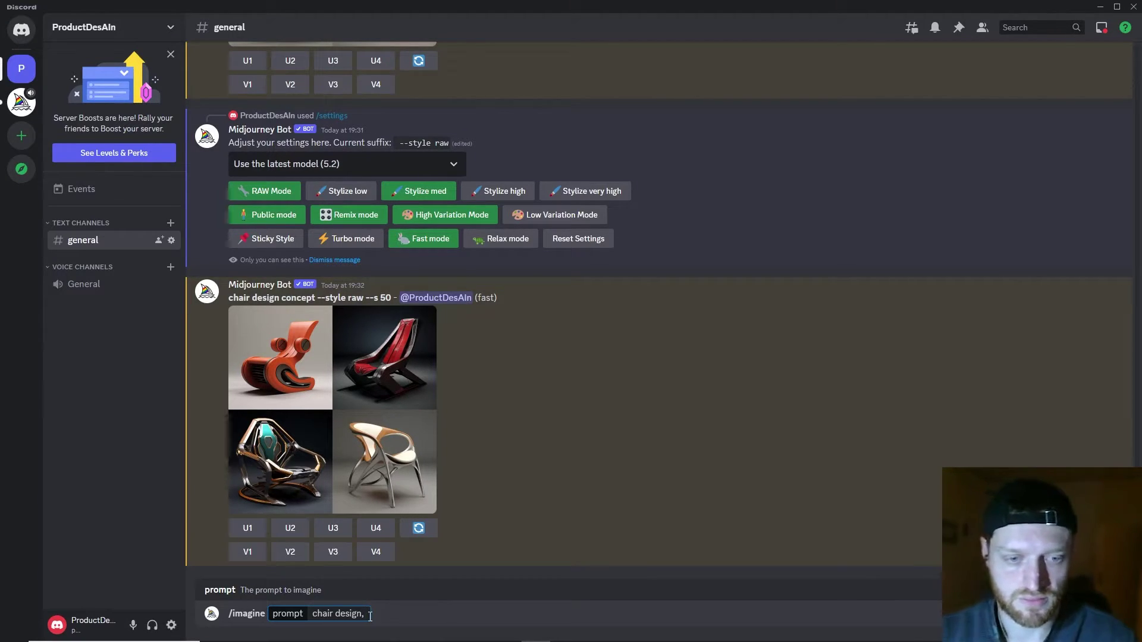
{"action": "left_click", "coordinate": [314, 613]}
{"action": "type", "text": "comfort"}
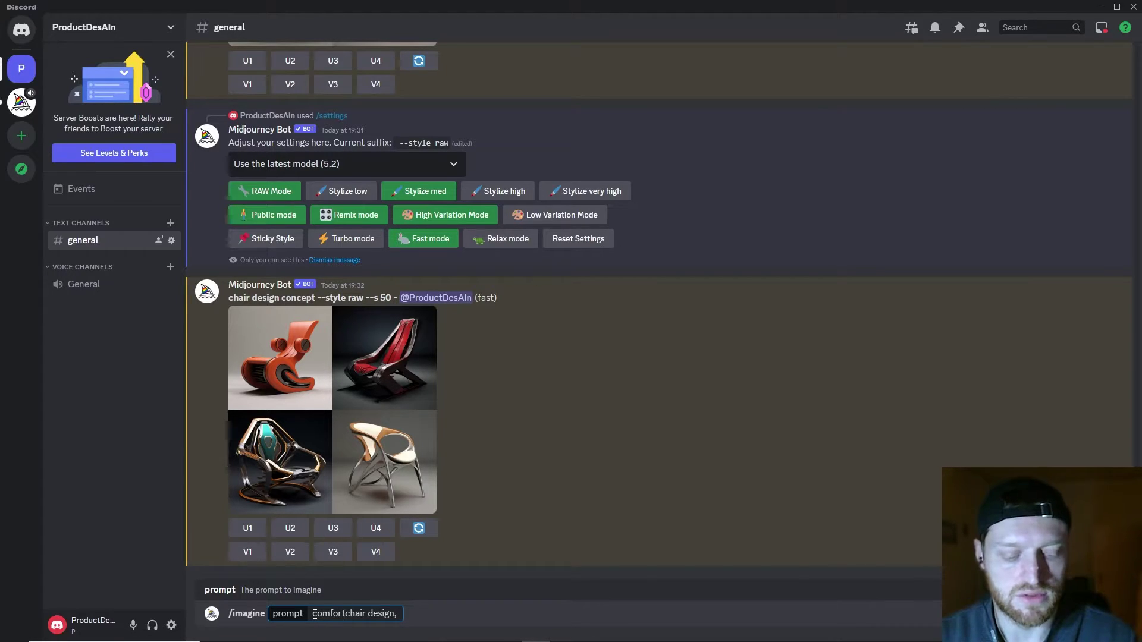
{"action": "type", "text": "able"}
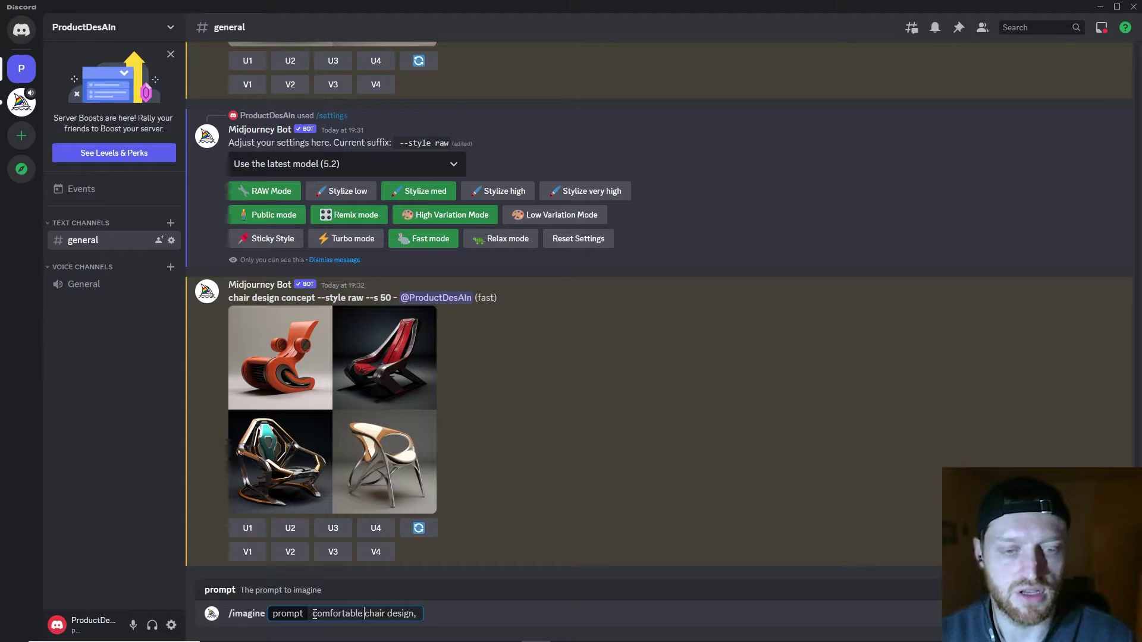
{"action": "key", "text": "BackSpace"}
{"action": "key", "text": "BackSpace"}
{"action": "key", "text": "BackSpace"}
{"action": "key", "text": "BackSpace"}
{"action": "key", "text": "BackSpace"}
{"action": "key", "text": "BackSpace"}
{"action": "key", "text": "BackSpace"}
{"action": "key", "text": "BackSpace"}
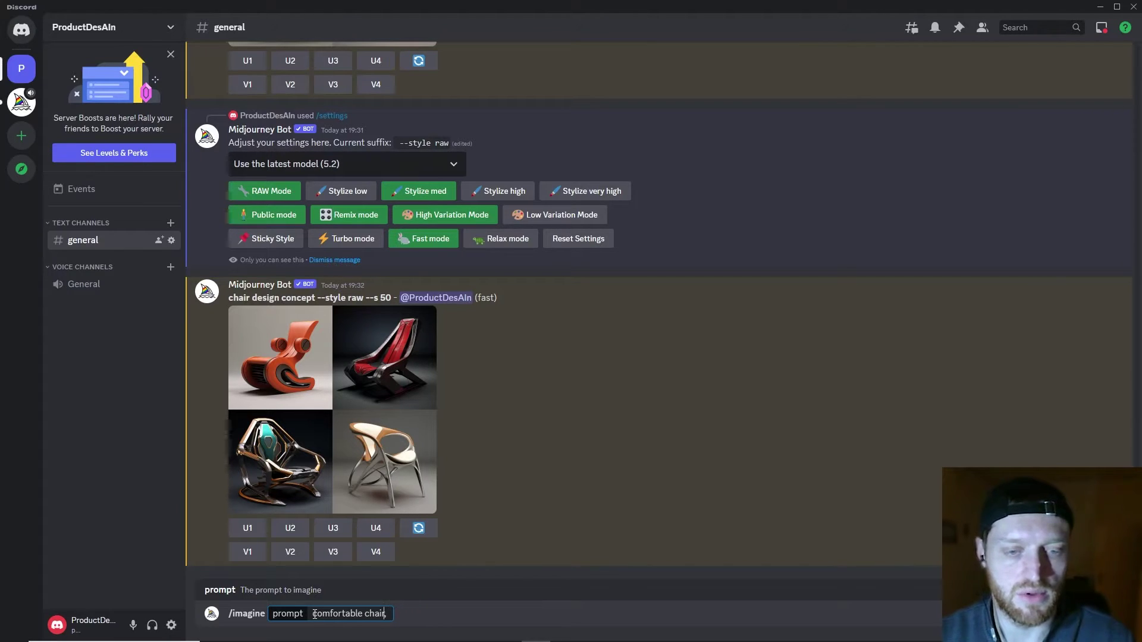
{"action": "key", "text": "Return"}
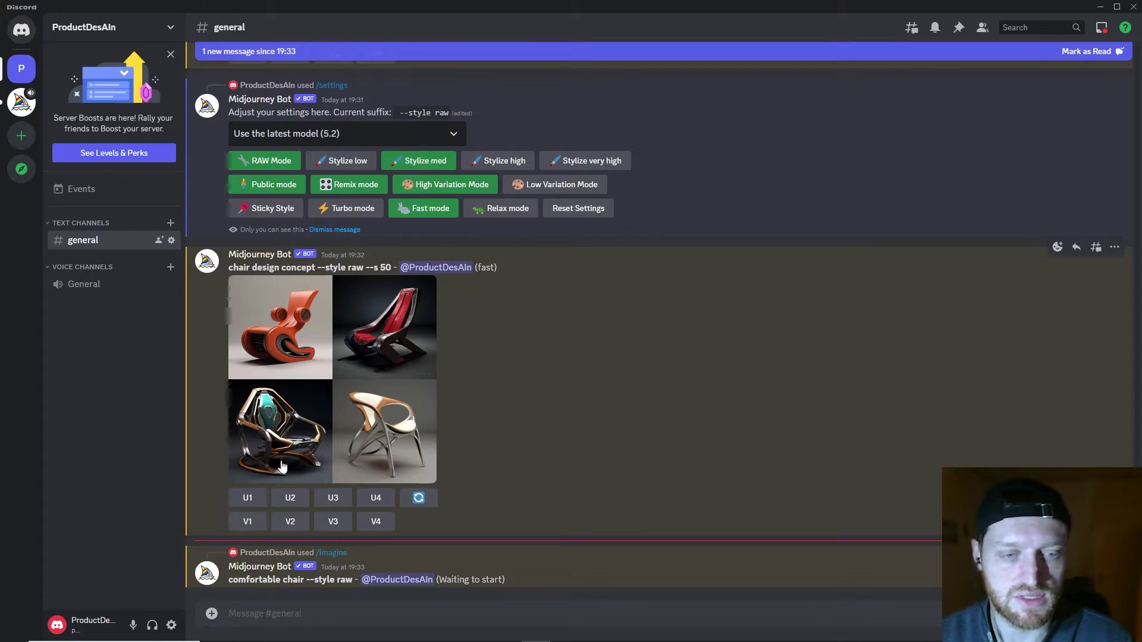
Queue the /imagine prompt 'modern chair', producing 'modern chair --style raw'
{"action": "type", "text": "/"}
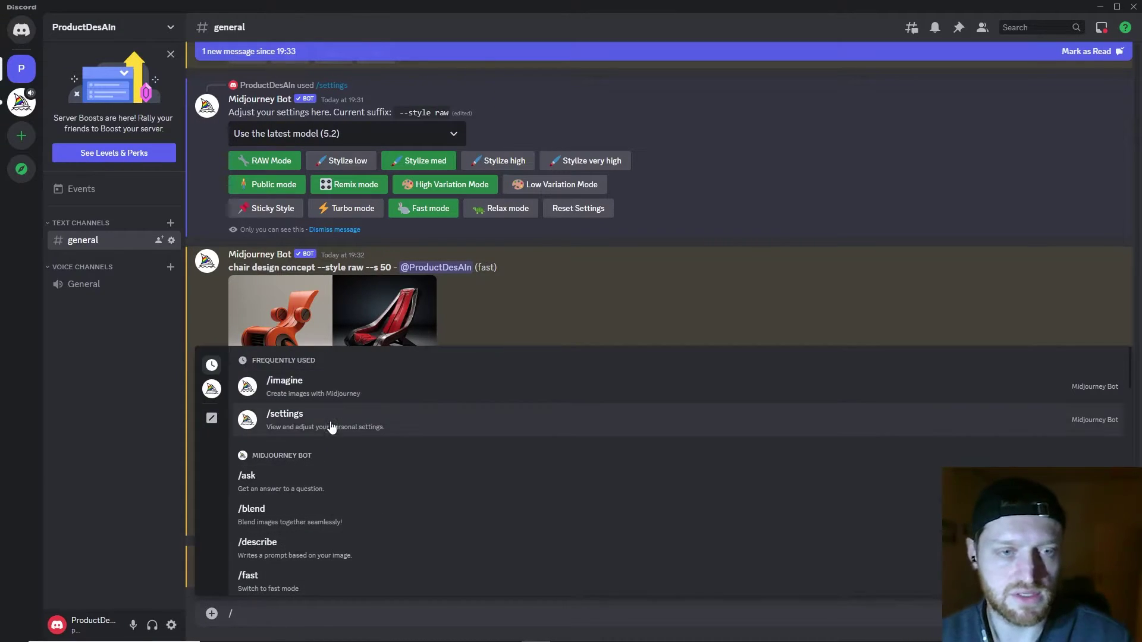
{"action": "left_click", "coordinate": [336, 399]}
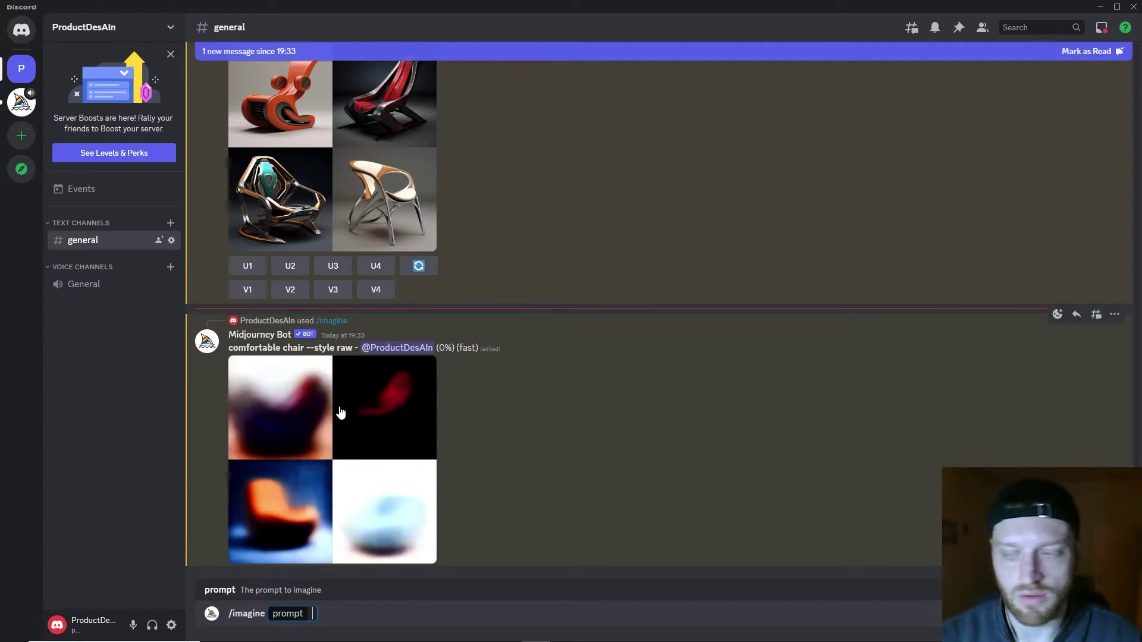
{"action": "type", "text": "aesth"}
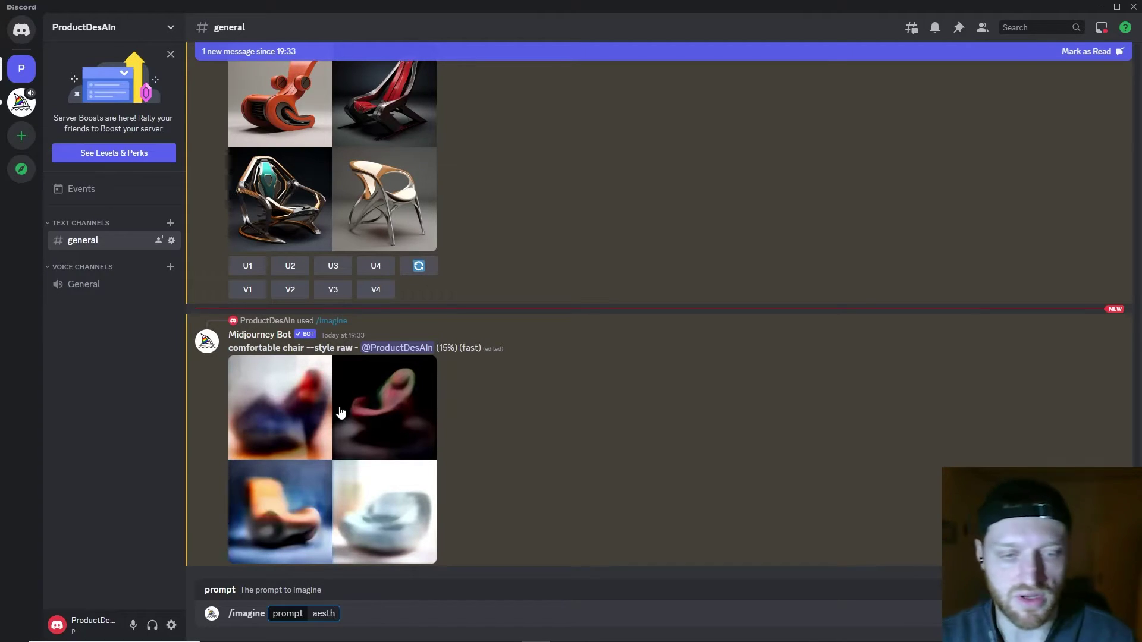
{"action": "key", "text": "BackSpace"}
{"action": "key", "text": "BackSpace"}
{"action": "key", "text": "BackSpace"}
{"action": "key", "text": "BackSpace"}
{"action": "key", "text": "BackSpace"}
{"action": "type", "text": "modern chair"}
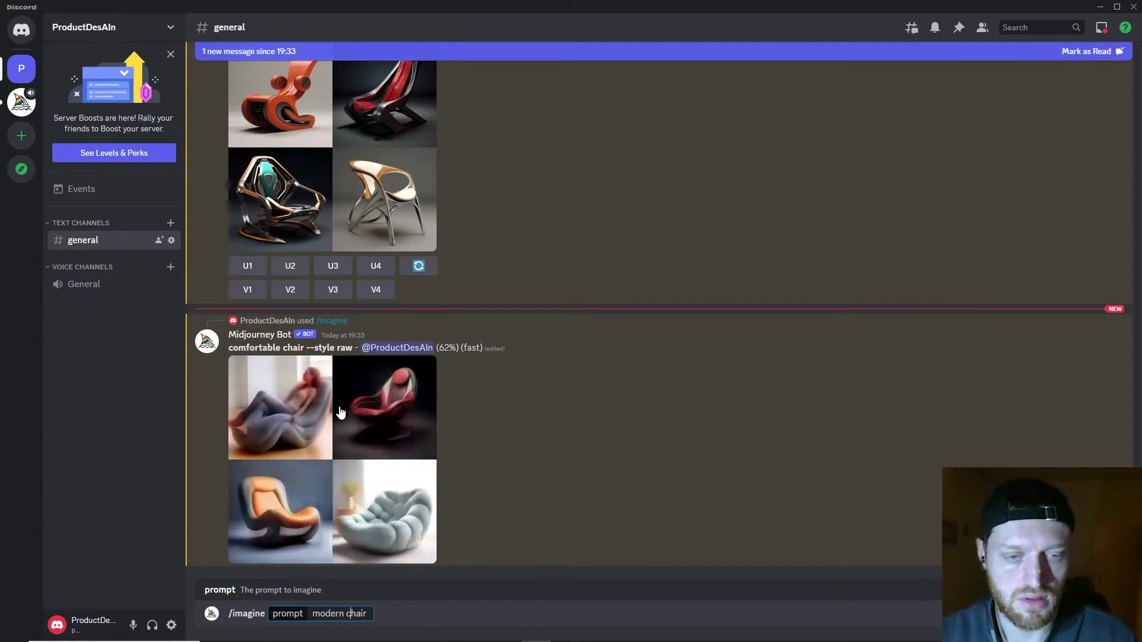
{"action": "key", "text": "Return"}
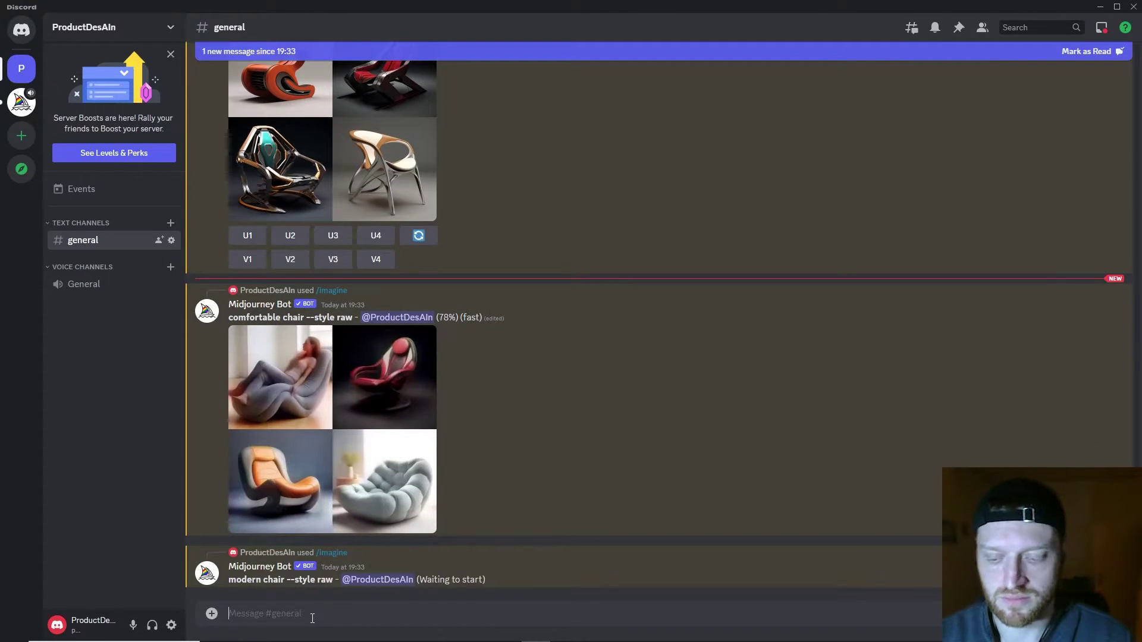
Queue the first working-chair prompt via /imagine, starting from 'modern working chair'
{"action": "type", "text": "/"}
{"action": "left_click", "coordinate": [360, 385]}
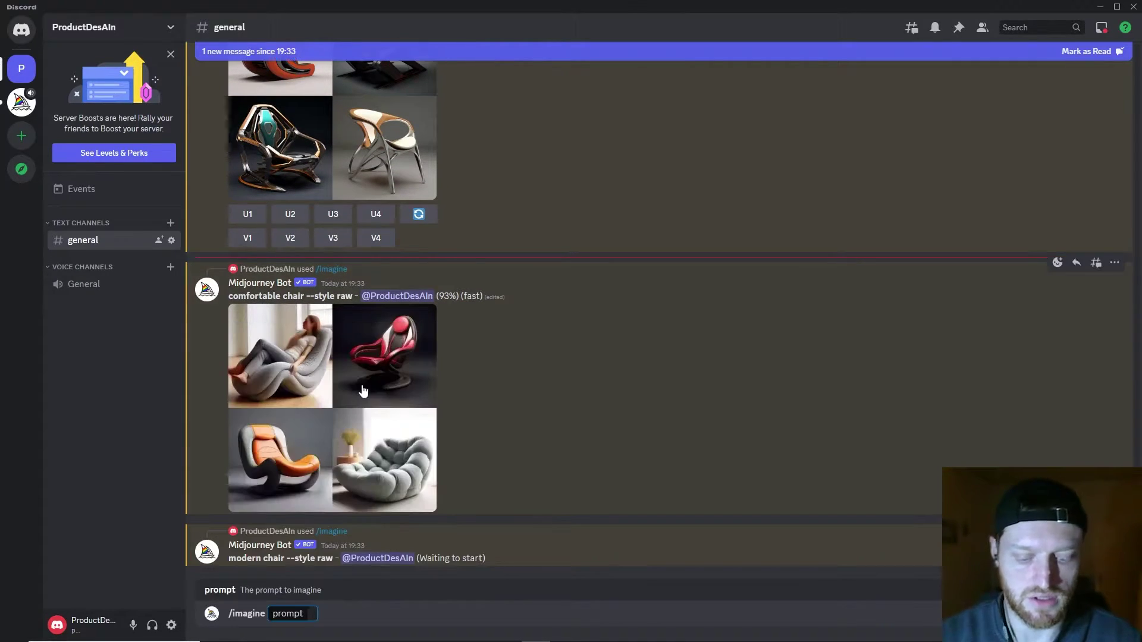
{"action": "type", "text": "modern working cha"}
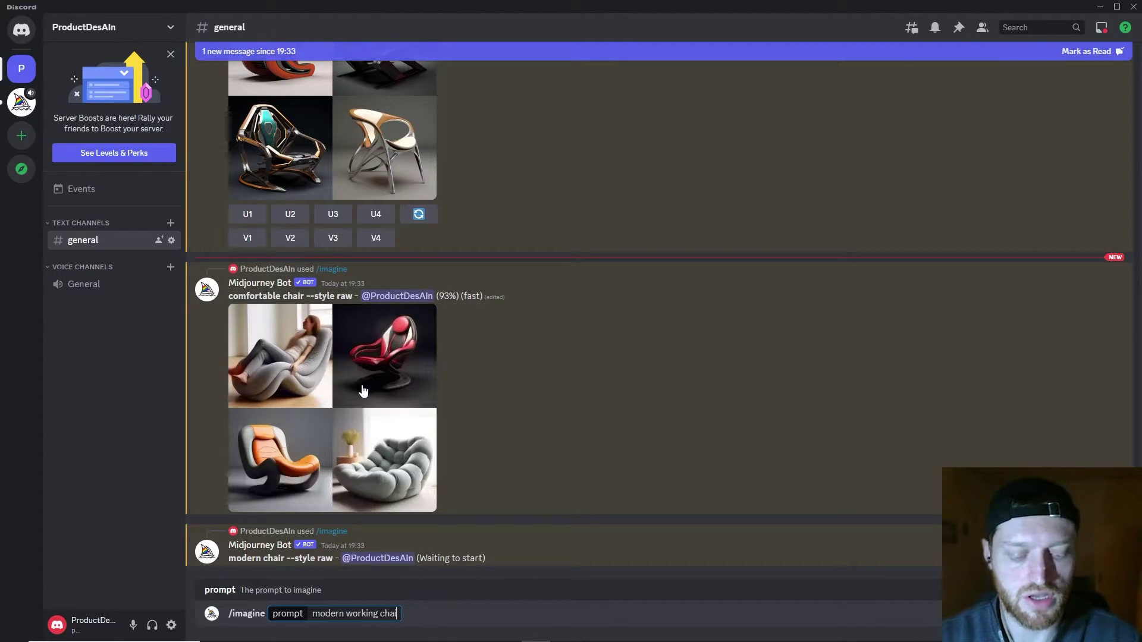
{"action": "type", "text": "ir"}
{"action": "key", "text": "shift+Left"}
{"action": "key", "text": "shift+Left"}
{"action": "key", "text": "shift+Left"}
{"action": "type", "text": "wooden"}
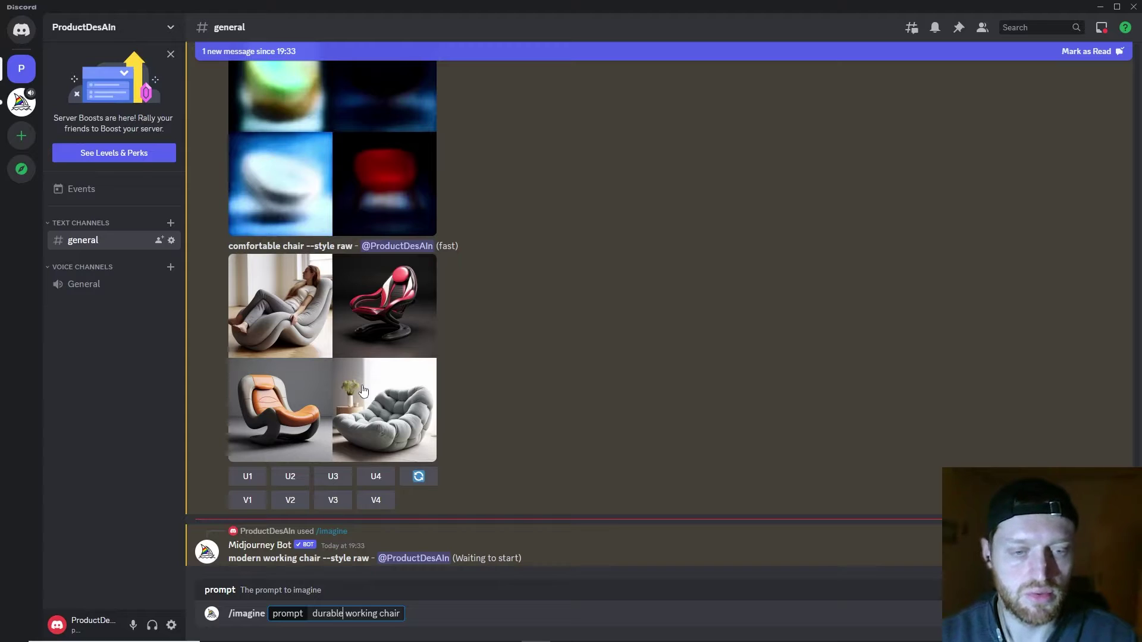
{"action": "key", "text": "Return"}
Resend the recalled prompt as versatile, space efficient and durable working chair variants
{"action": "key", "text": "Up"}
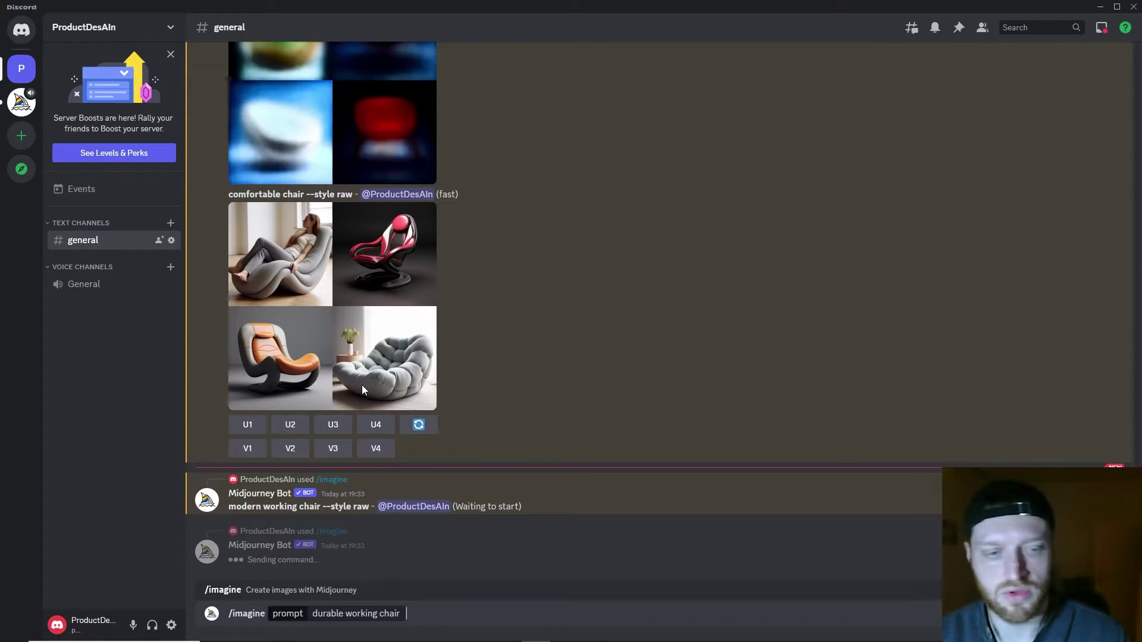
{"action": "key", "text": "ctrl+Left"}
{"action": "key", "text": "ctrl+Left"}
{"action": "key", "text": "ctrl+shift+Left"}
{"action": "type", "text": "versatile"}
{"action": "key", "text": "Return"}
{"action": "key", "text": "Up"}
{"action": "key", "text": "ctrl+Left"}
{"action": "key", "text": "ctrl+Left"}
{"action": "key", "text": "ctrl+shift+Left"}
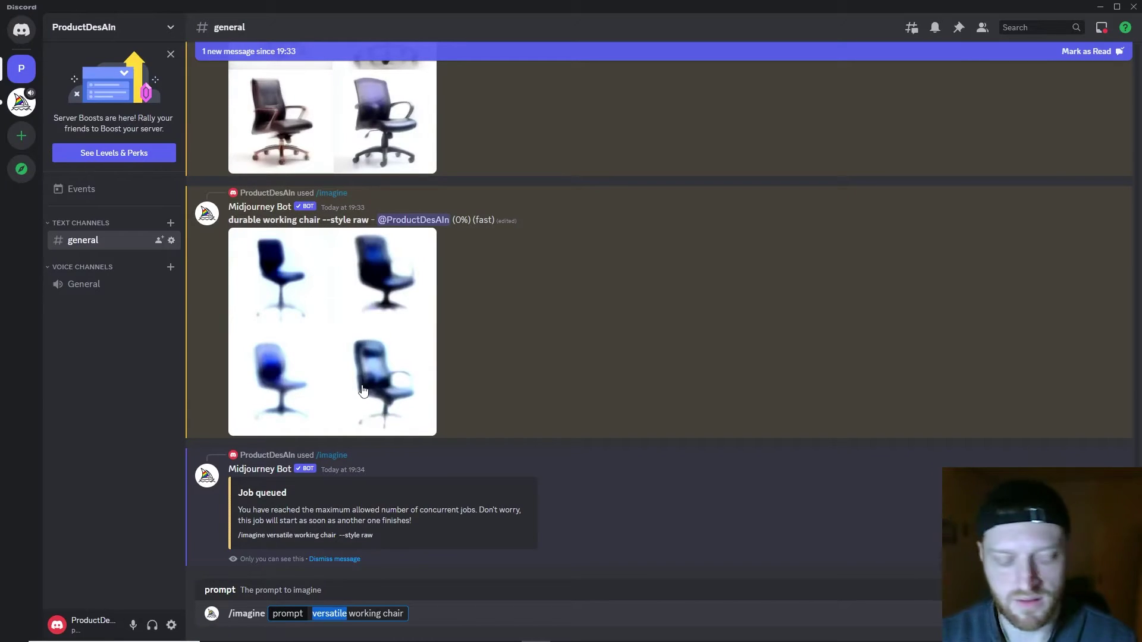
{"action": "type", "text": "space efficie"}
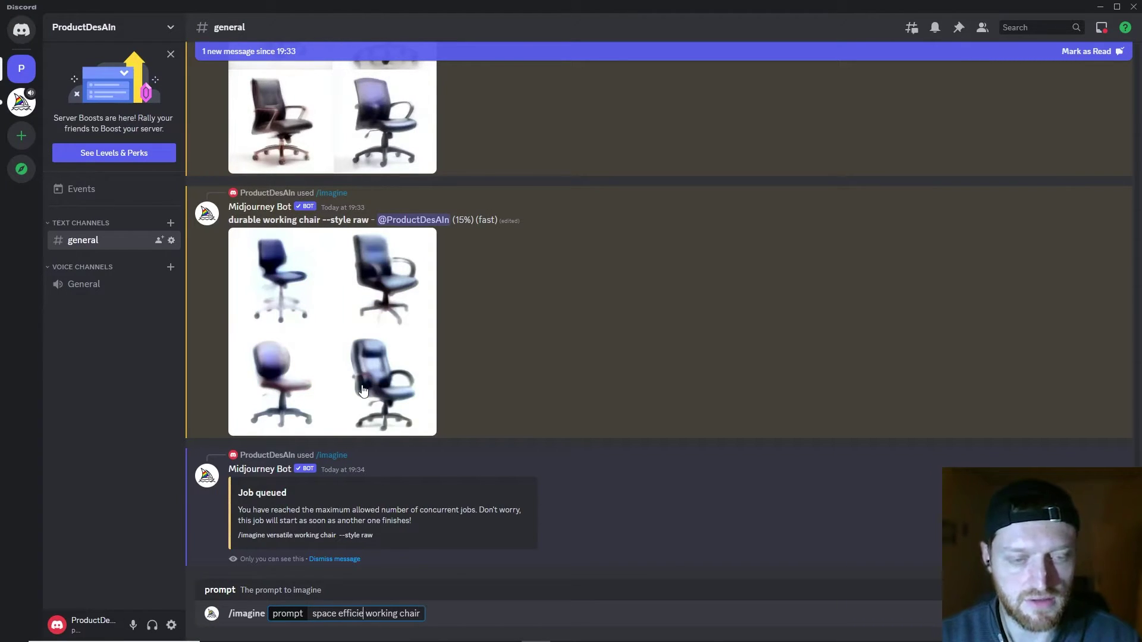
{"action": "type", "text": "nt"}
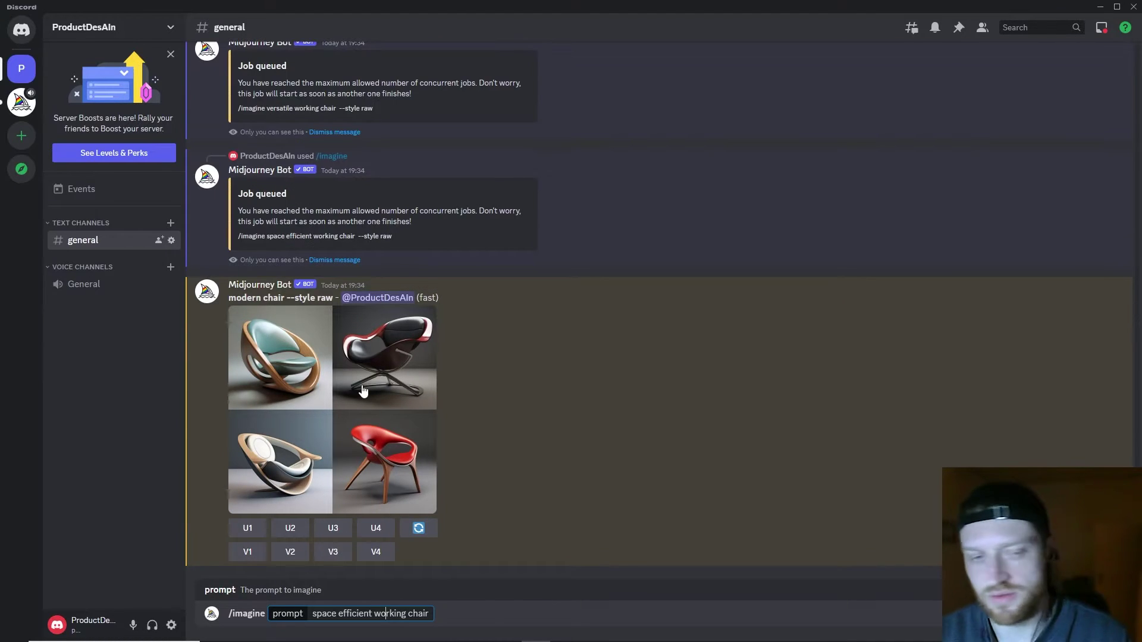
{"action": "key", "text": "shift+Left"}
{"action": "key", "text": "shift+Left"}
{"action": "key", "text": "shift+Left"}
{"action": "key", "text": "shift+Left"}
{"action": "key", "text": "shift+Left"}
{"action": "key", "text": "shift+Left"}
{"action": "key", "text": "shift+Left"}
{"action": "key", "text": "shift+Left"}
{"action": "key", "text": "shift+Left"}
{"action": "key", "text": "shift+Left"}
{"action": "key", "text": "shift+Left"}
{"action": "key", "text": "shift+Left"}
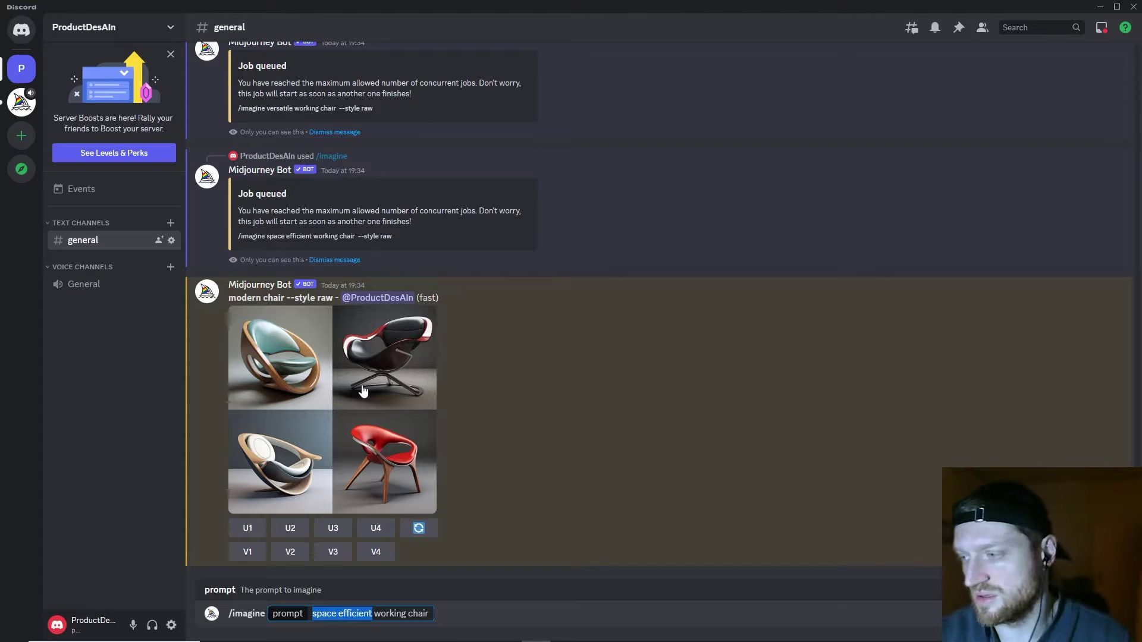
{"action": "type", "text": "durable"}
{"action": "key", "text": "Return"}
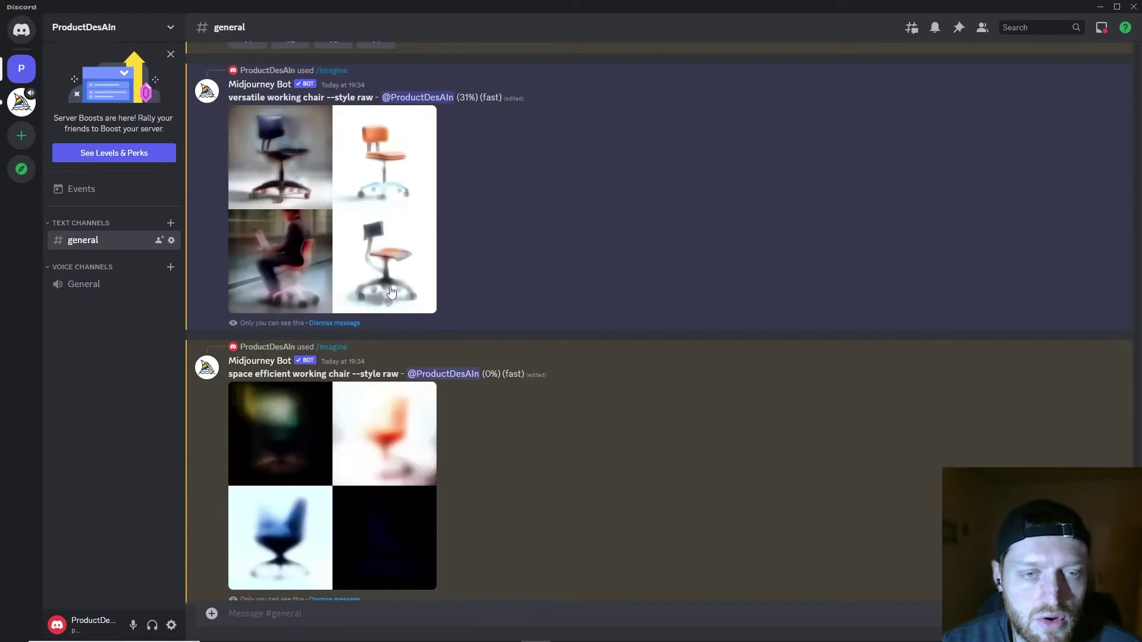
Scroll through the channel to review the incoming working-chair grids
{"action": "scroll", "coordinate": [312, 317], "scroll_direction": "down", "scroll_amount": 3}
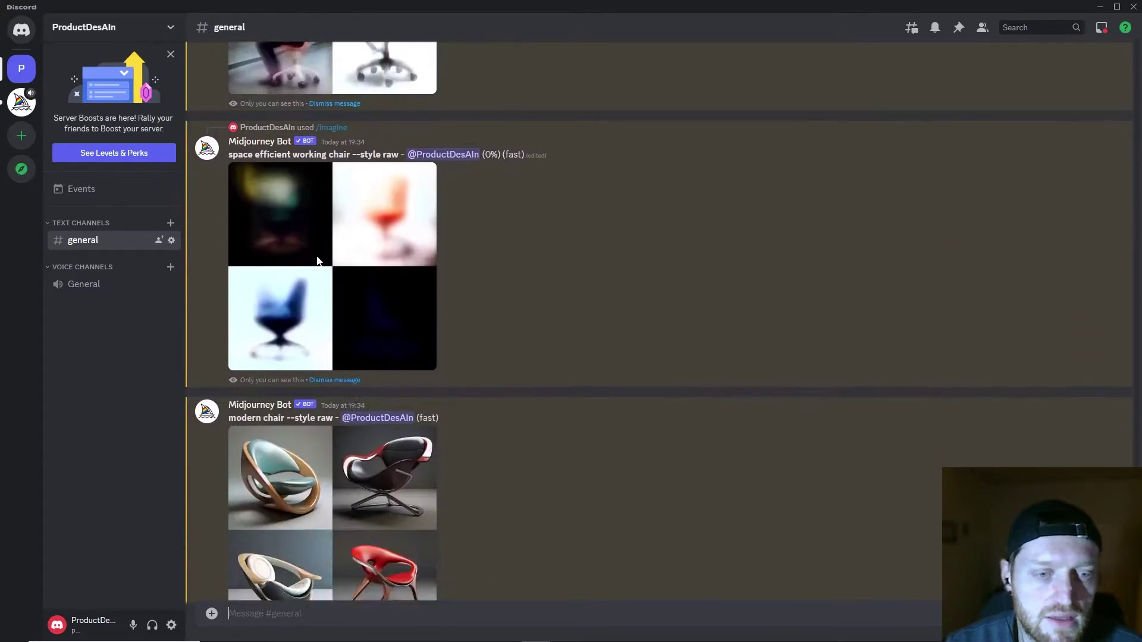
{"action": "scroll", "coordinate": [317, 260], "scroll_direction": "down", "scroll_amount": 5}
{"action": "scroll", "coordinate": [317, 260], "scroll_direction": "up", "scroll_amount": 10}
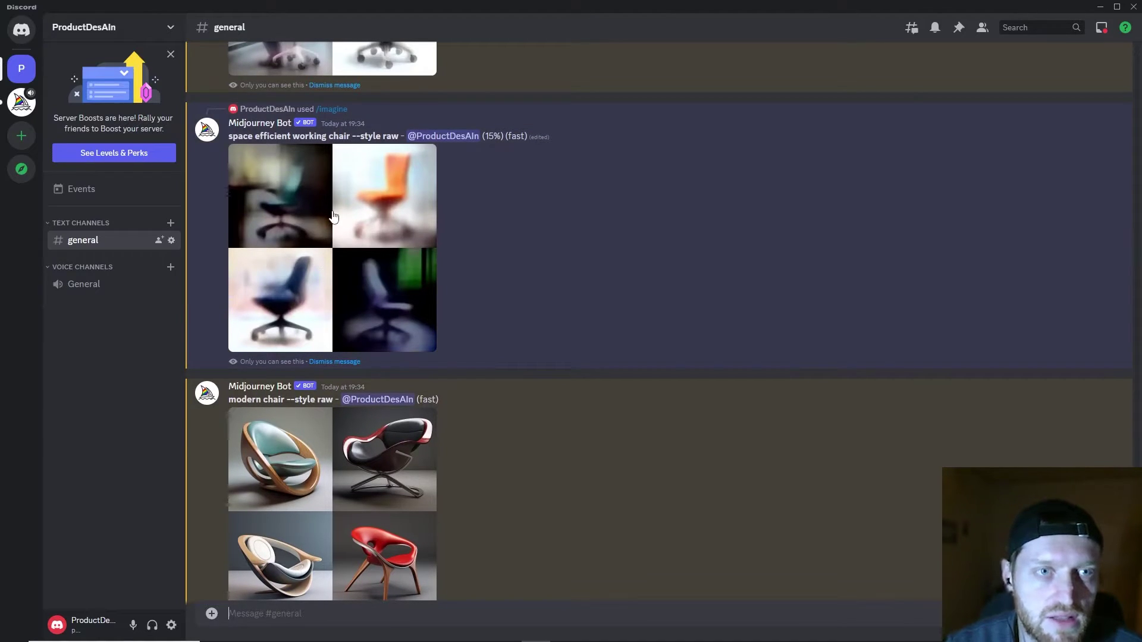
{"action": "scroll", "coordinate": [332, 222], "scroll_direction": "up", "scroll_amount": 5}
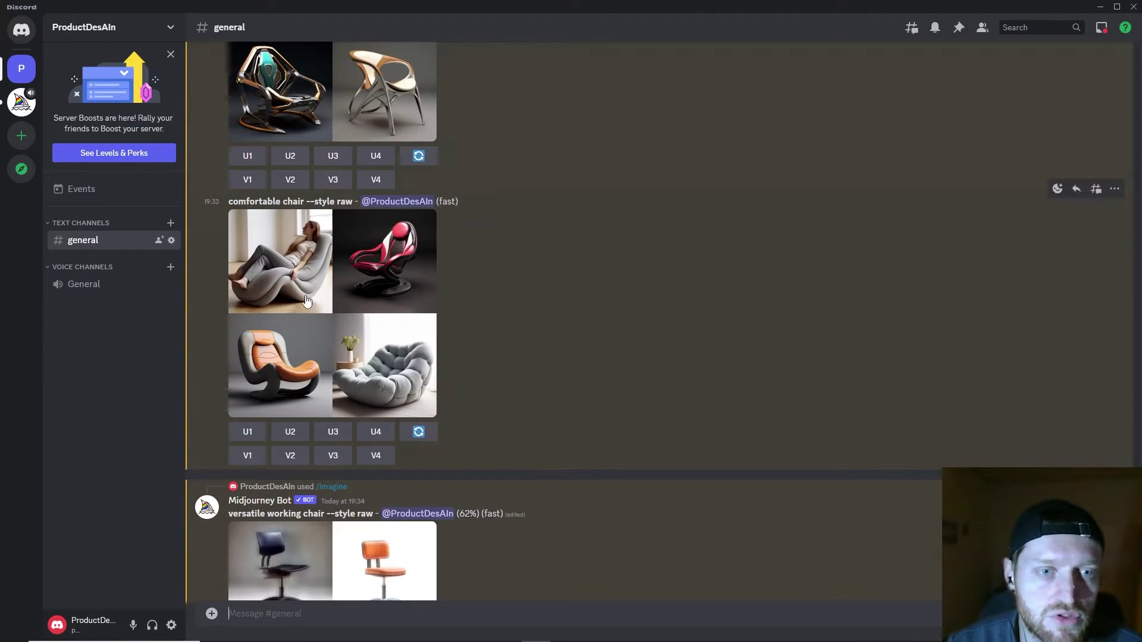
{"action": "scroll", "coordinate": [363, 301], "scroll_direction": "down", "scroll_amount": 4}
{"action": "scroll", "coordinate": [340, 262], "scroll_direction": "up", "scroll_amount": 3}
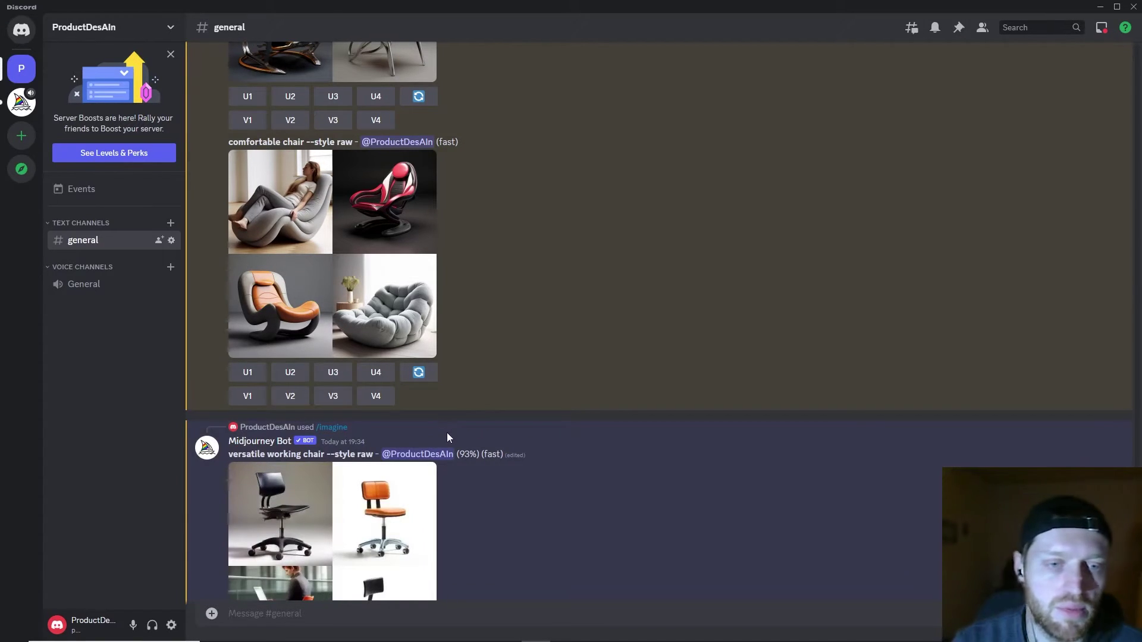
{"action": "scroll", "coordinate": [360, 327], "scroll_direction": "up", "scroll_amount": 3}
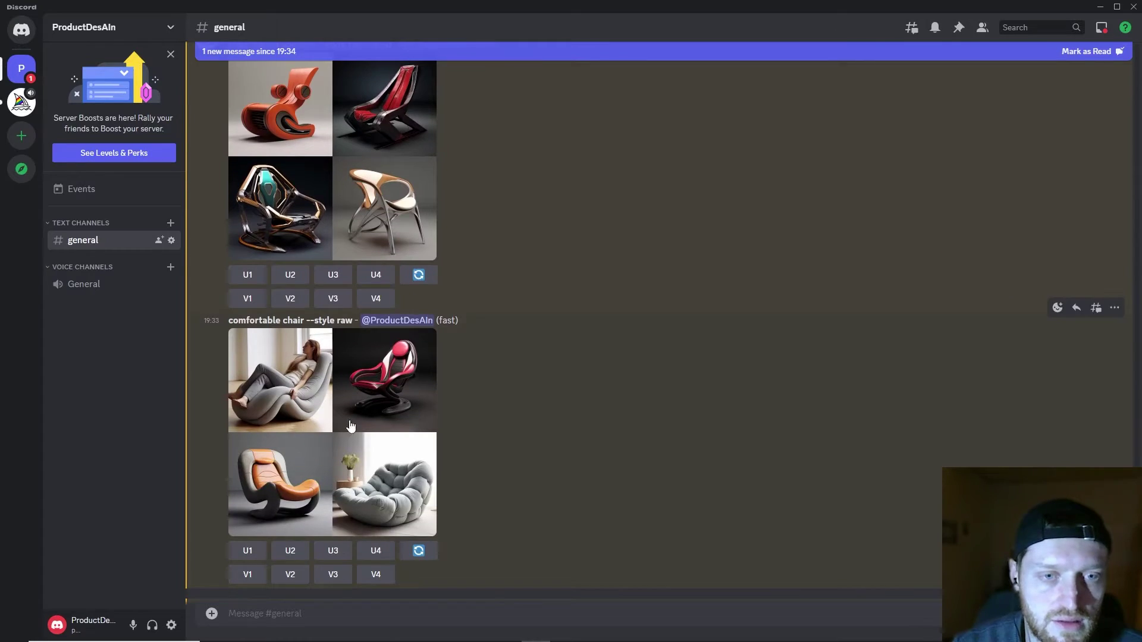
Enlarge and review the comfortable chair and modern chair grids
{"action": "left_click", "coordinate": [350, 423]}
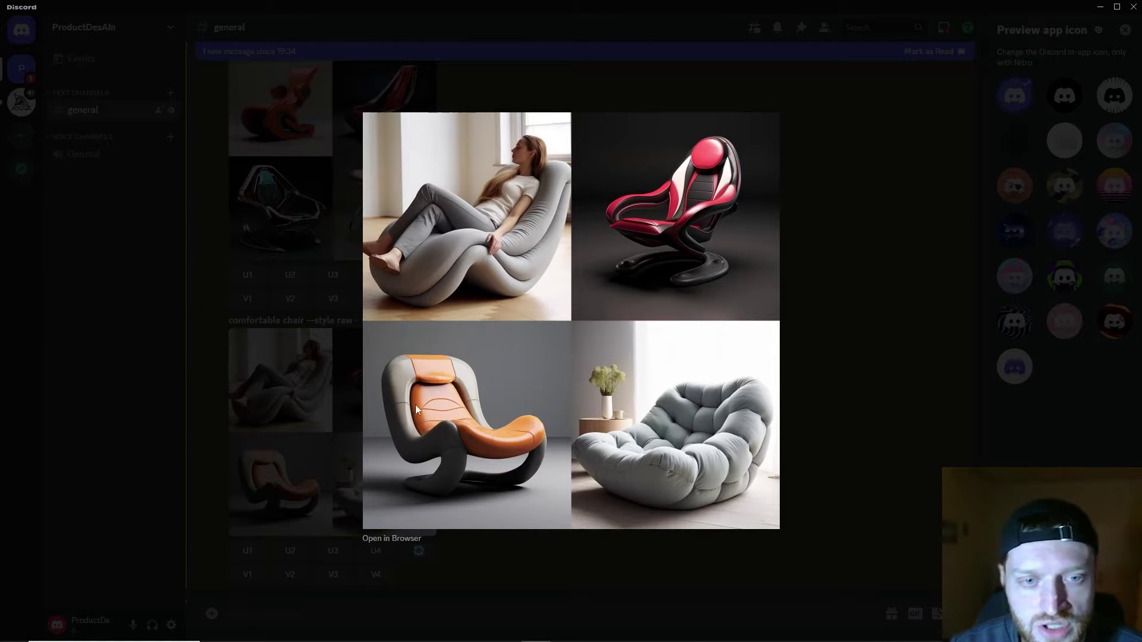
{"action": "left_click", "coordinate": [794, 305]}
{"action": "scroll", "coordinate": [505, 337], "scroll_direction": "down", "scroll_amount": 2}
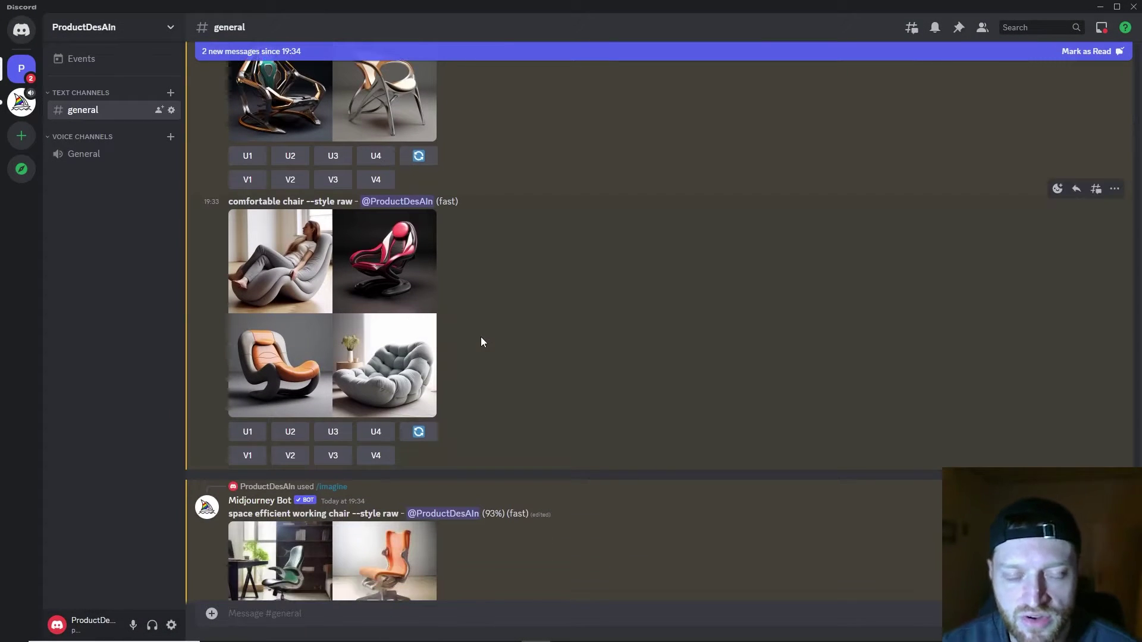
{"action": "scroll", "coordinate": [437, 359], "scroll_direction": "down", "scroll_amount": 2}
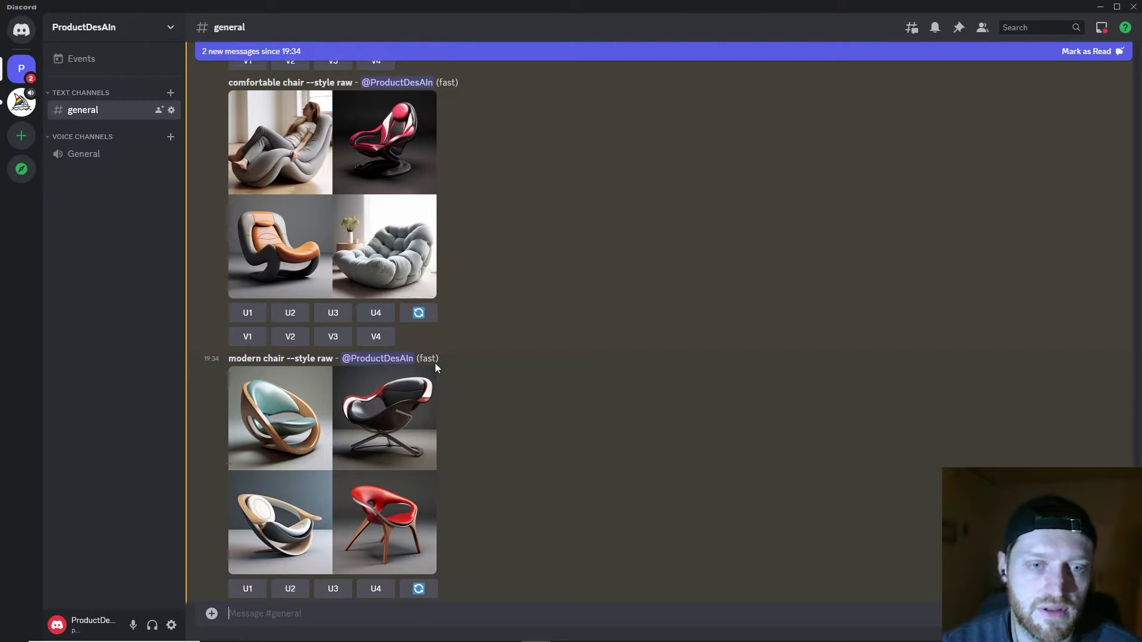
{"action": "scroll", "coordinate": [434, 363], "scroll_direction": "down", "scroll_amount": 2}
{"action": "left_click", "coordinate": [379, 351]}
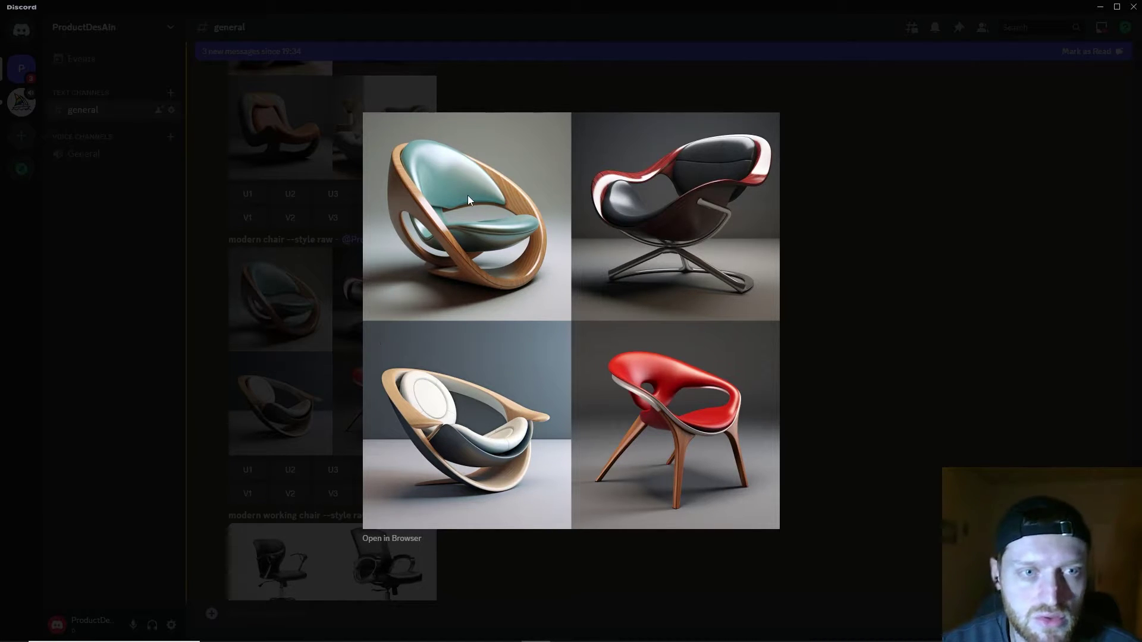
{"action": "left_click", "coordinate": [843, 358]}
{"action": "scroll", "coordinate": [529, 421], "scroll_direction": "down", "scroll_amount": 1}
{"action": "scroll", "coordinate": [528, 422], "scroll_direction": "down", "scroll_amount": 2}
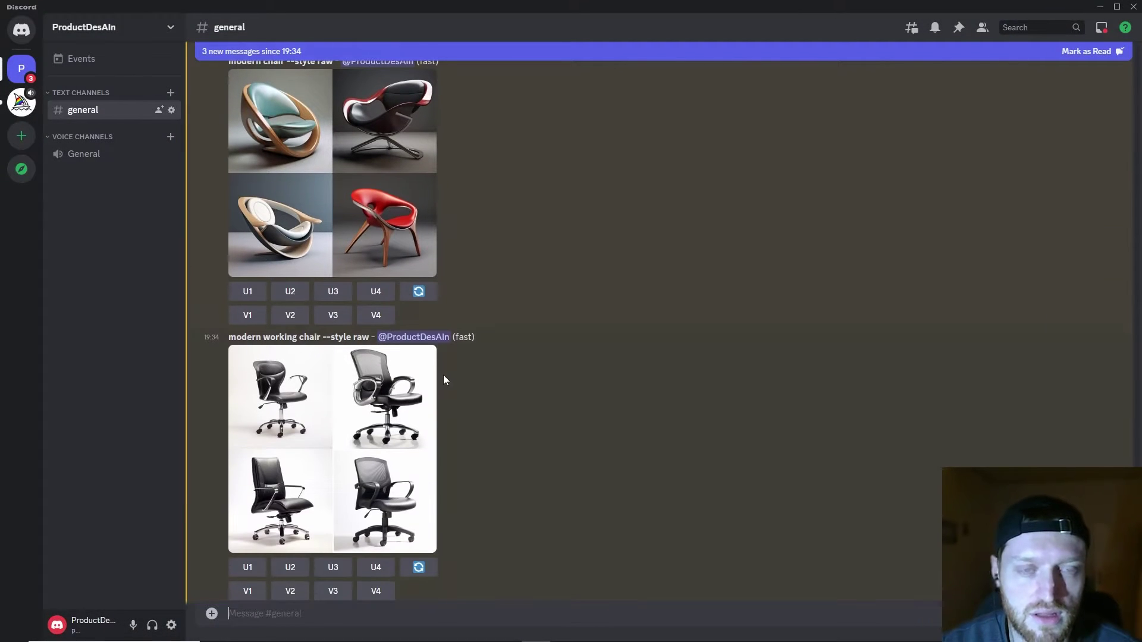
{"action": "scroll", "coordinate": [393, 282], "scroll_direction": "up", "scroll_amount": 2}
{"action": "left_click", "coordinate": [402, 328]}
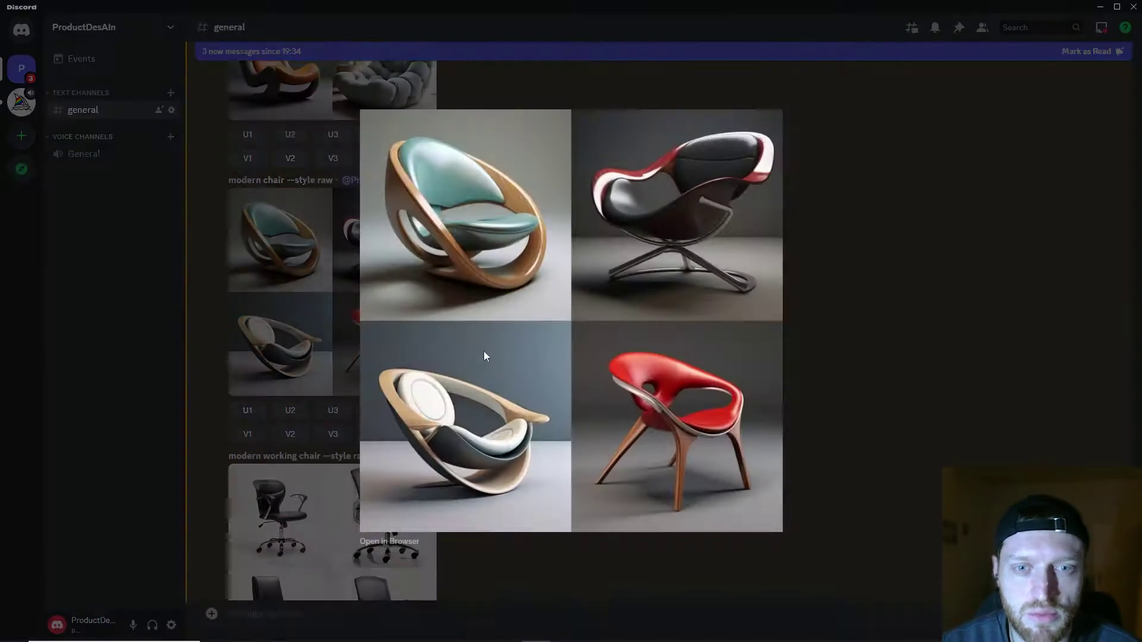
{"action": "left_click", "coordinate": [831, 346]}
{"action": "scroll", "coordinate": [403, 418], "scroll_direction": "down", "scroll_amount": 3}
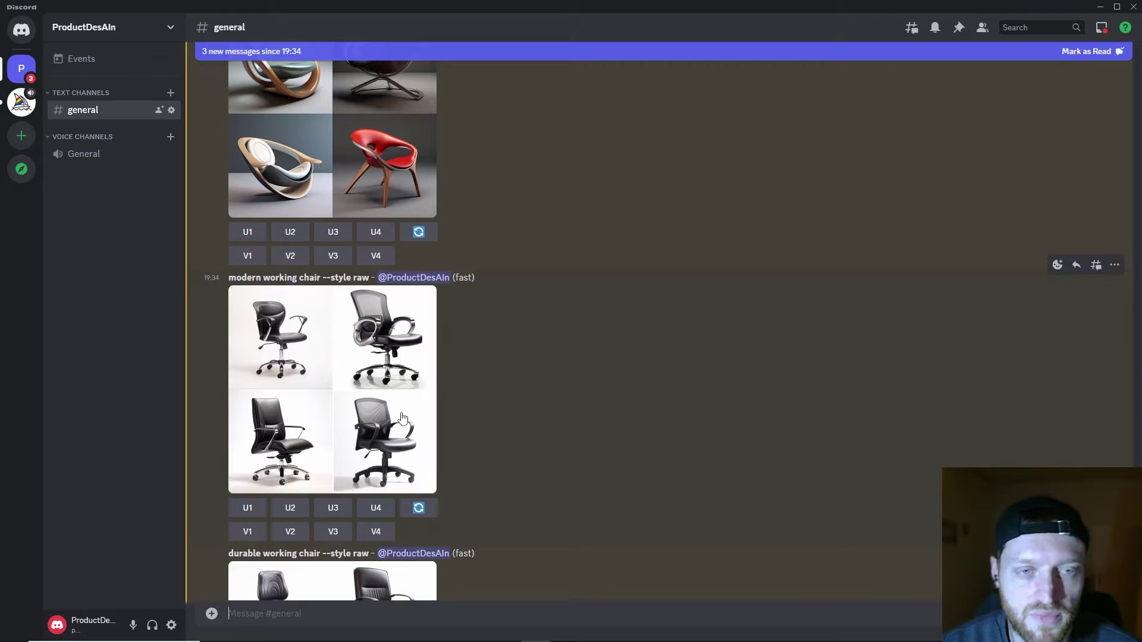
Review the modern, durable and versatile working chair grids enlarged
{"action": "left_click", "coordinate": [402, 418]}
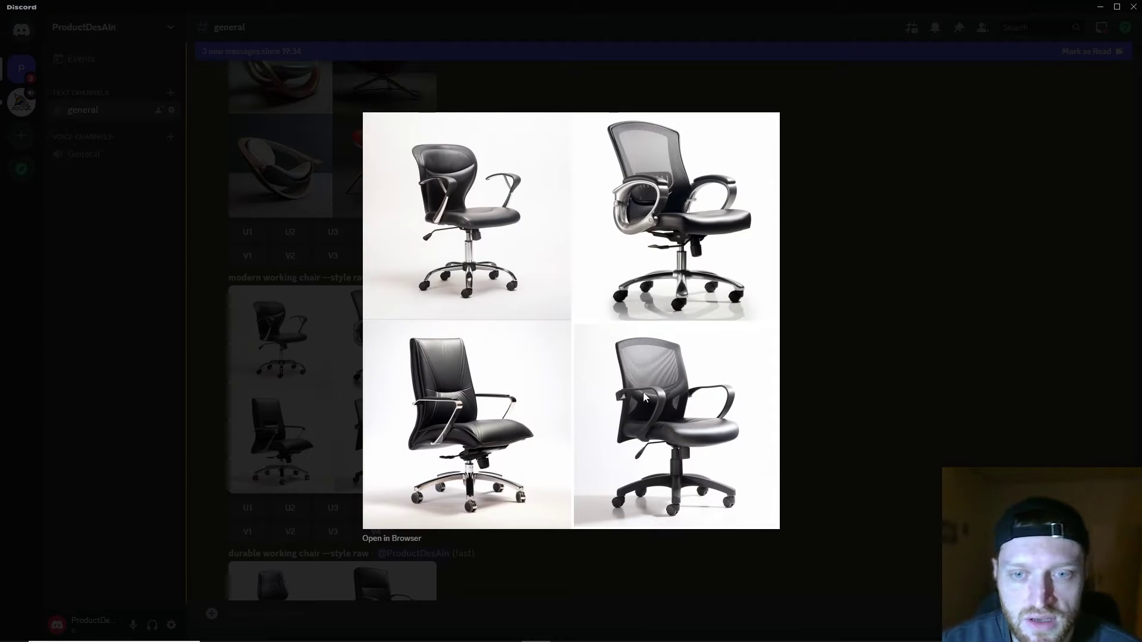
{"action": "left_click", "coordinate": [851, 424]}
{"action": "left_click", "coordinate": [329, 346]}
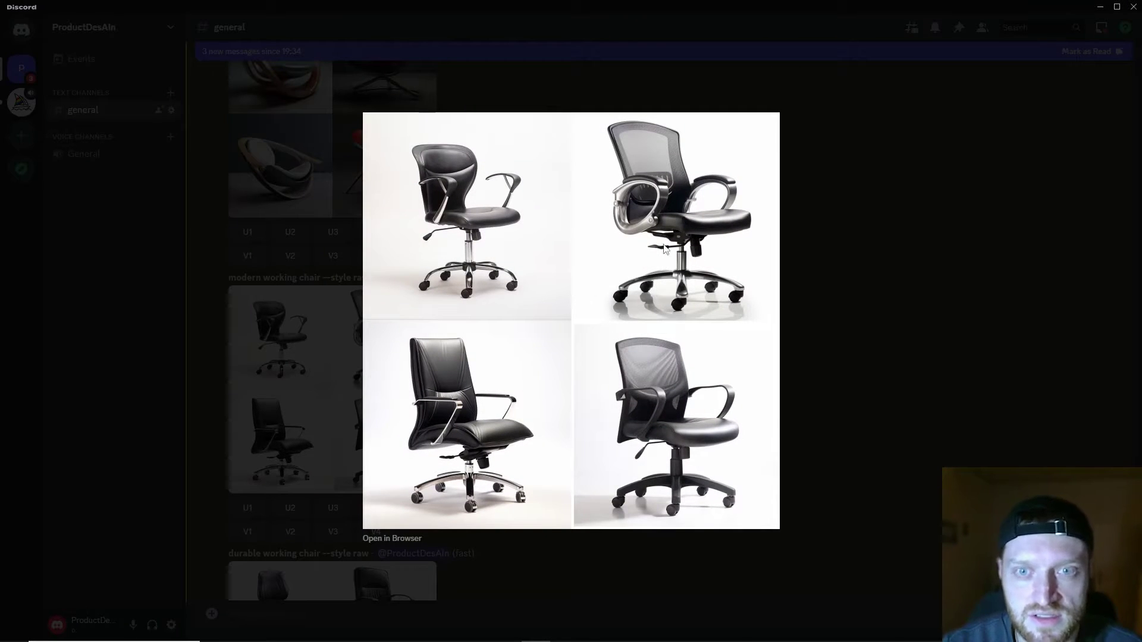
{"action": "left_click", "coordinate": [847, 309]}
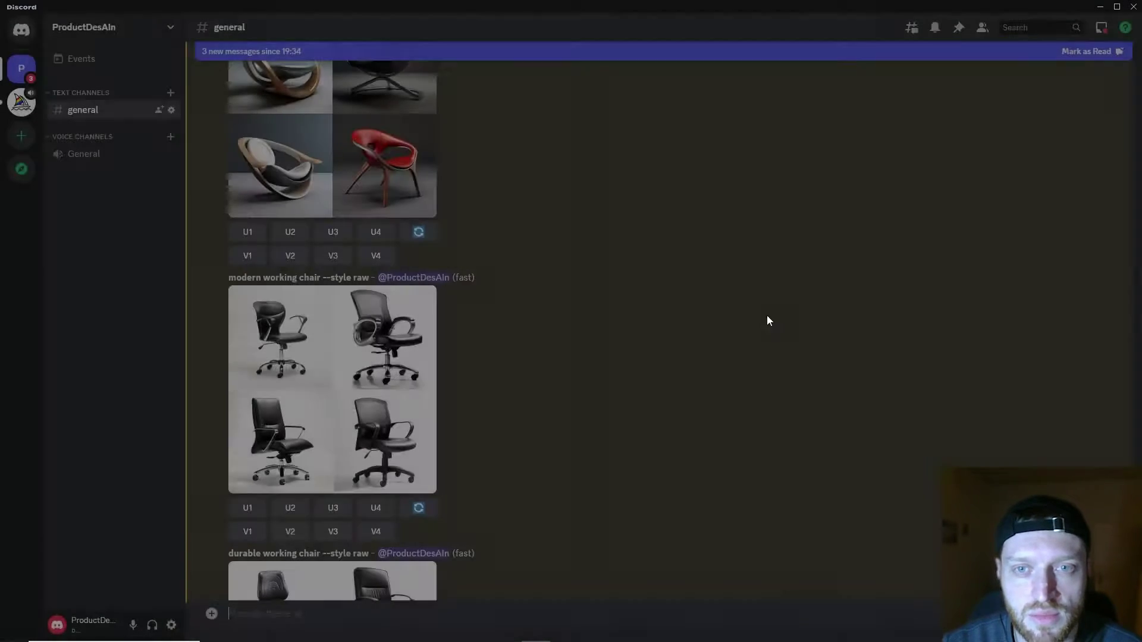
{"action": "scroll", "coordinate": [579, 301], "scroll_direction": "down", "scroll_amount": 5}
{"action": "left_click", "coordinate": [346, 349]}
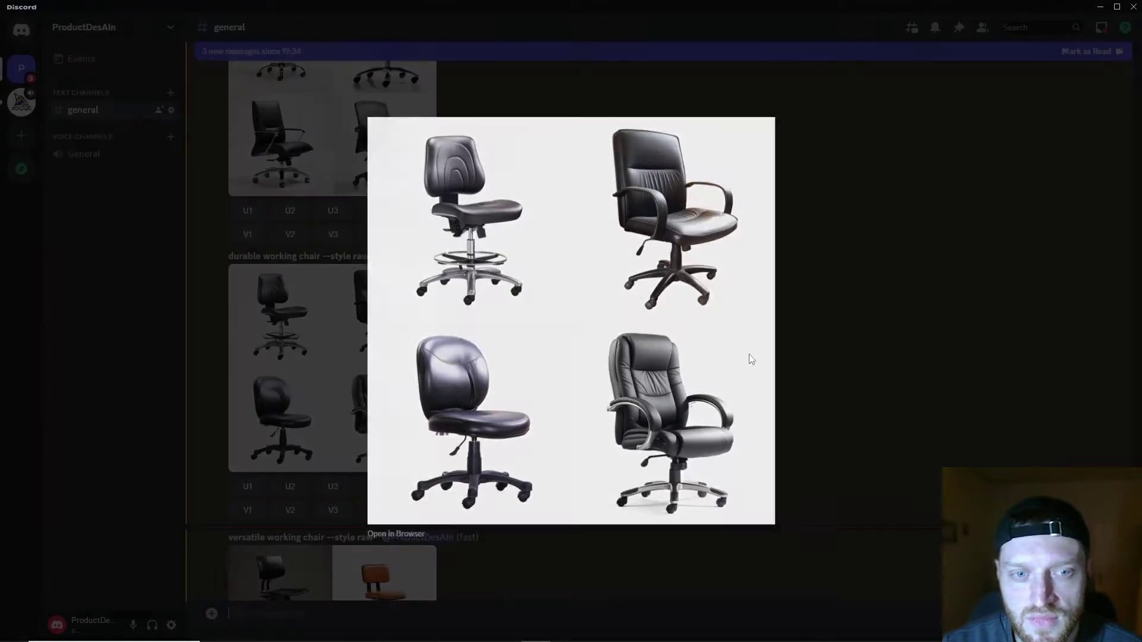
{"action": "left_click", "coordinate": [345, 357]}
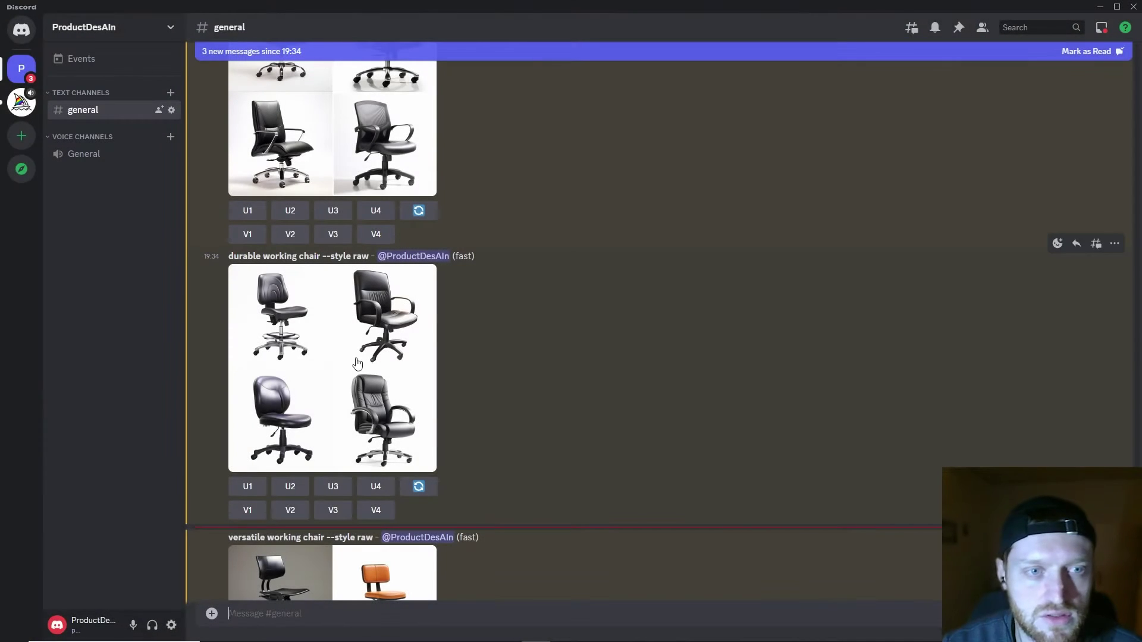
{"action": "left_click", "coordinate": [318, 348]}
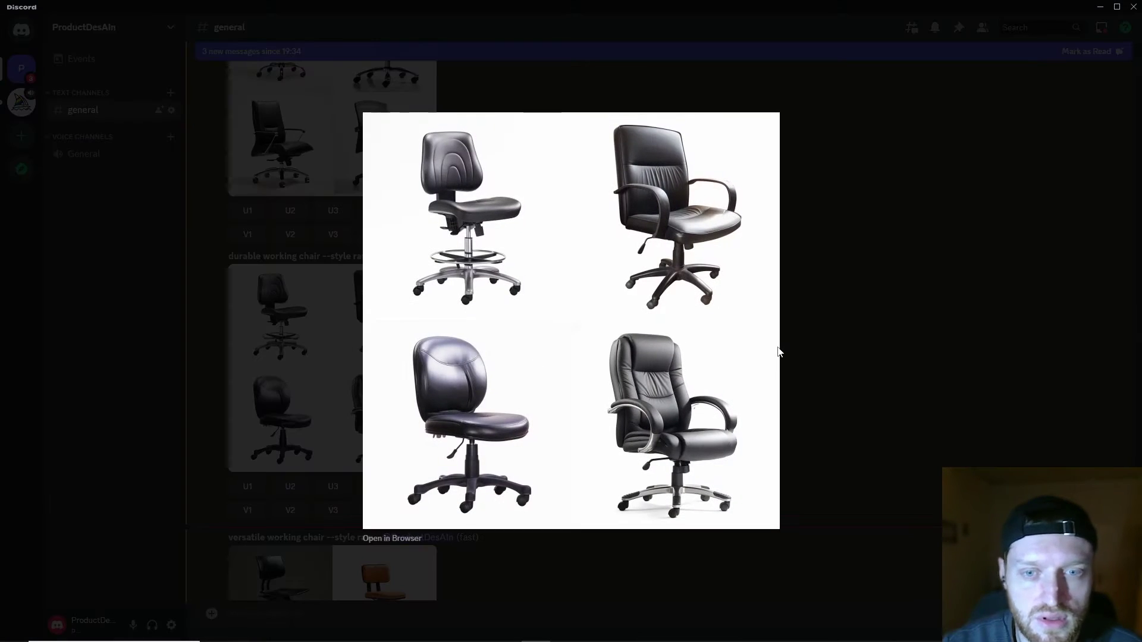
{"action": "key", "text": "Right"}
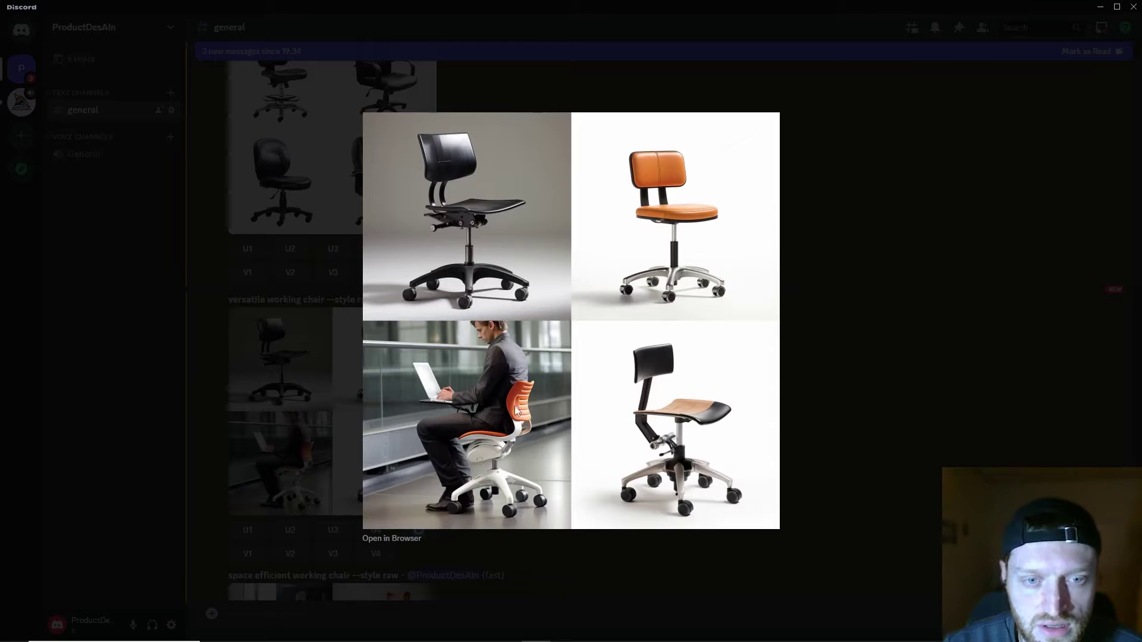
{"action": "left_click", "coordinate": [823, 413]}
Enlarge the space efficient and user centric working chair grids for a close look
{"action": "scroll", "coordinate": [337, 453], "scroll_direction": "down", "scroll_amount": 4}
{"action": "left_click", "coordinate": [337, 453]}
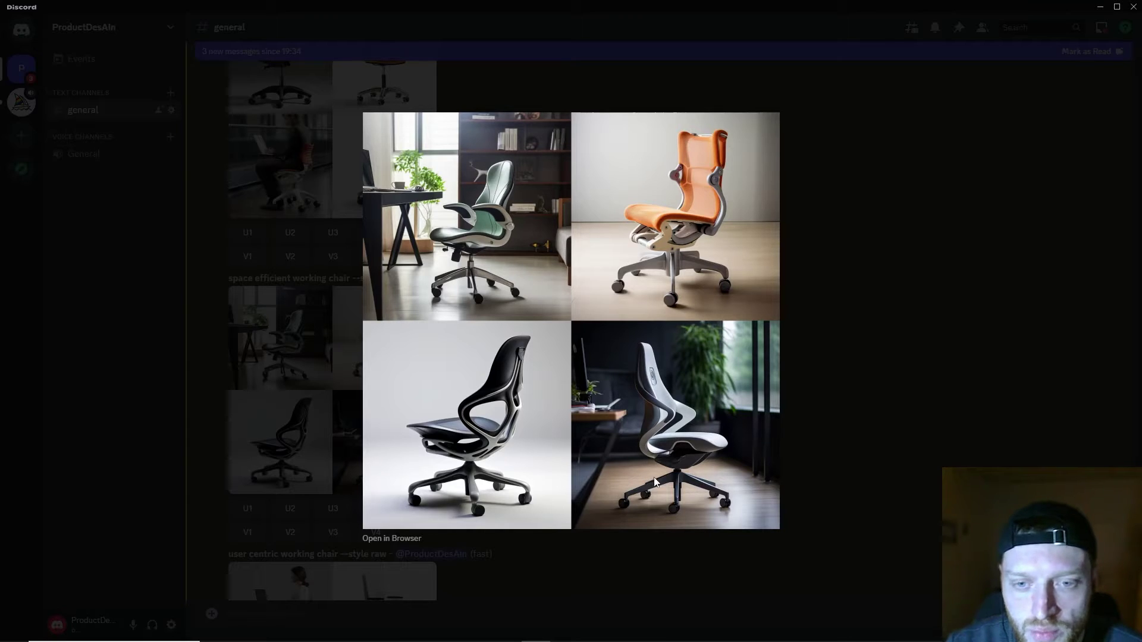
{"action": "left_click", "coordinate": [838, 332]}
{"action": "scroll", "coordinate": [504, 326], "scroll_direction": "down", "scroll_amount": 4}
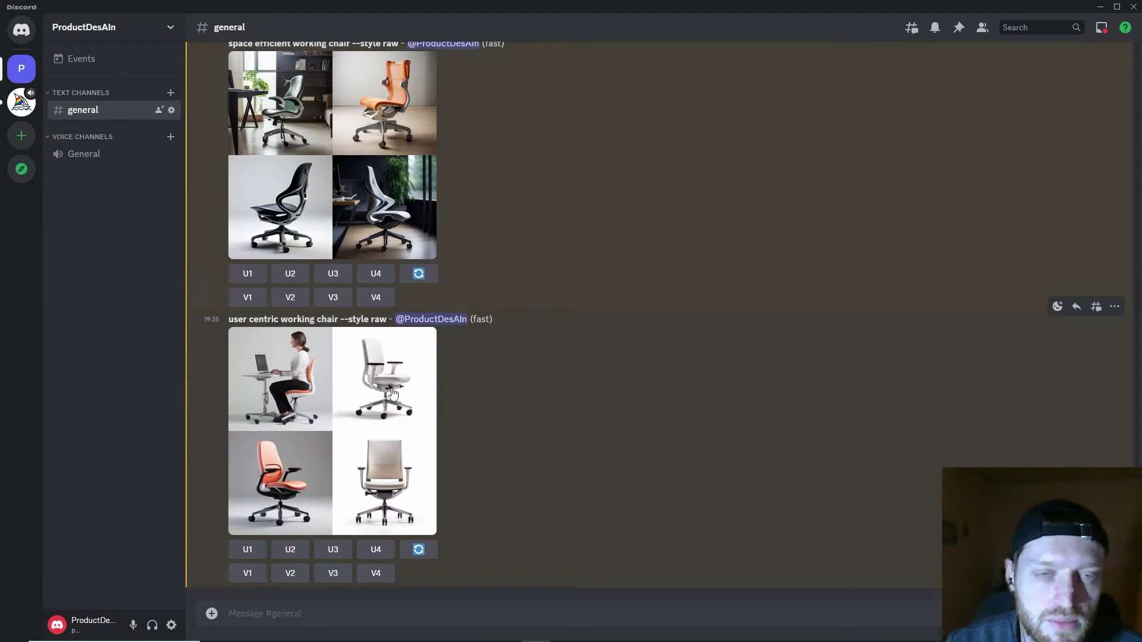
{"action": "left_click", "coordinate": [391, 388]}
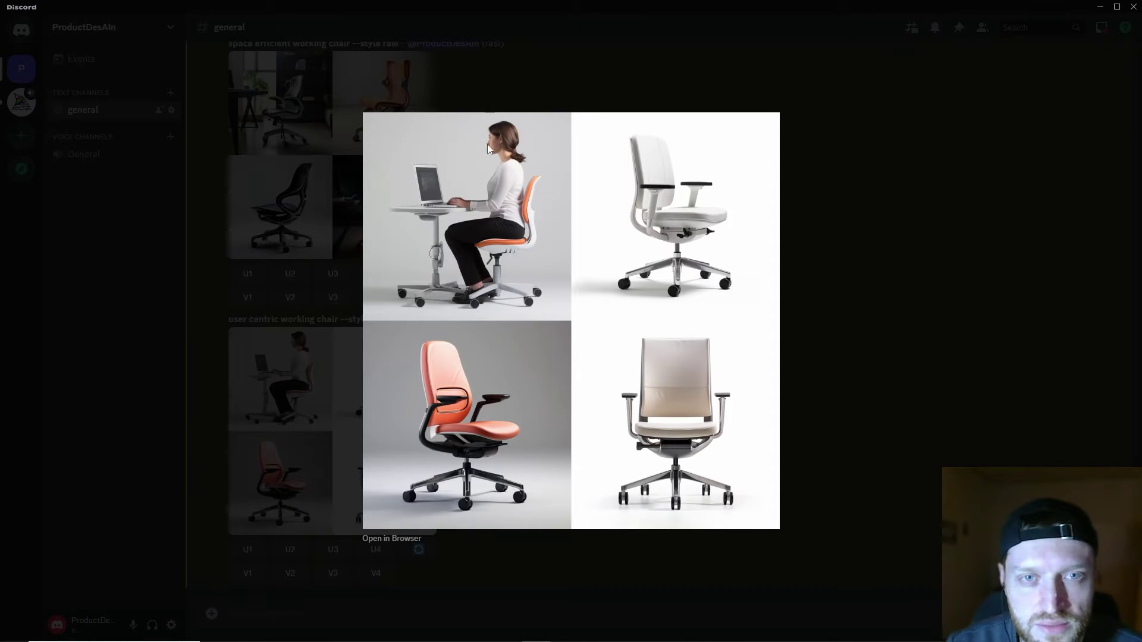
{"action": "left_click", "coordinate": [858, 386]}
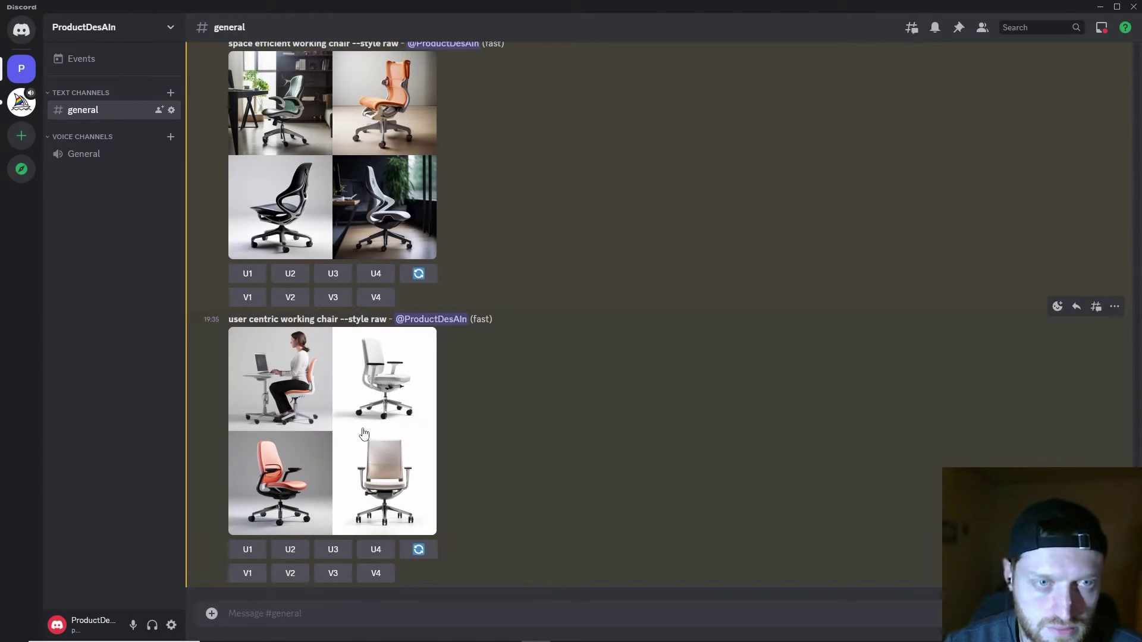
Scroll up and down through the chair result grids
{"action": "scroll", "coordinate": [344, 363], "scroll_direction": "up", "scroll_amount": 8}
{"action": "scroll", "coordinate": [349, 372], "scroll_direction": "up", "scroll_amount": 18}
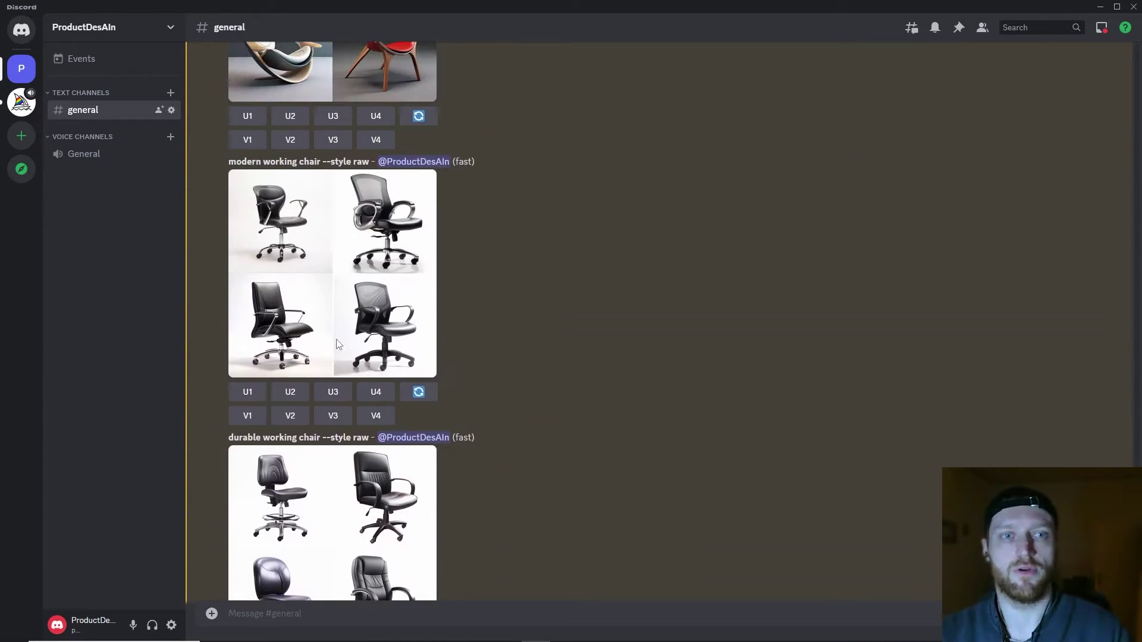
{"action": "scroll", "coordinate": [350, 299], "scroll_direction": "down", "scroll_amount": 20}
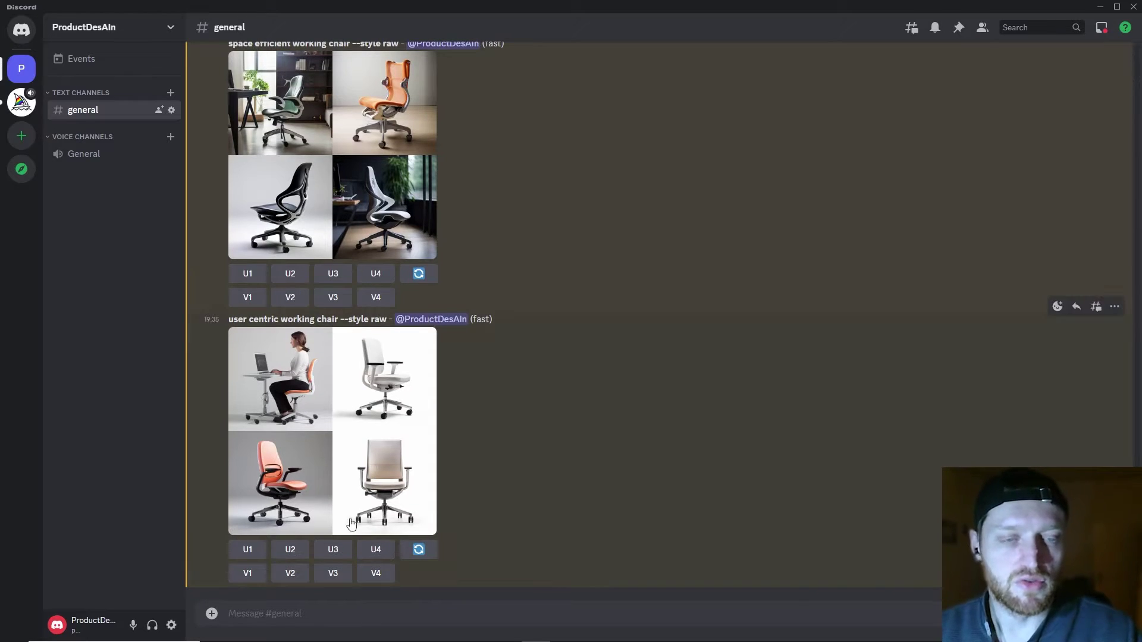
{"action": "scroll", "coordinate": [357, 416], "scroll_direction": "up", "scroll_amount": 4}
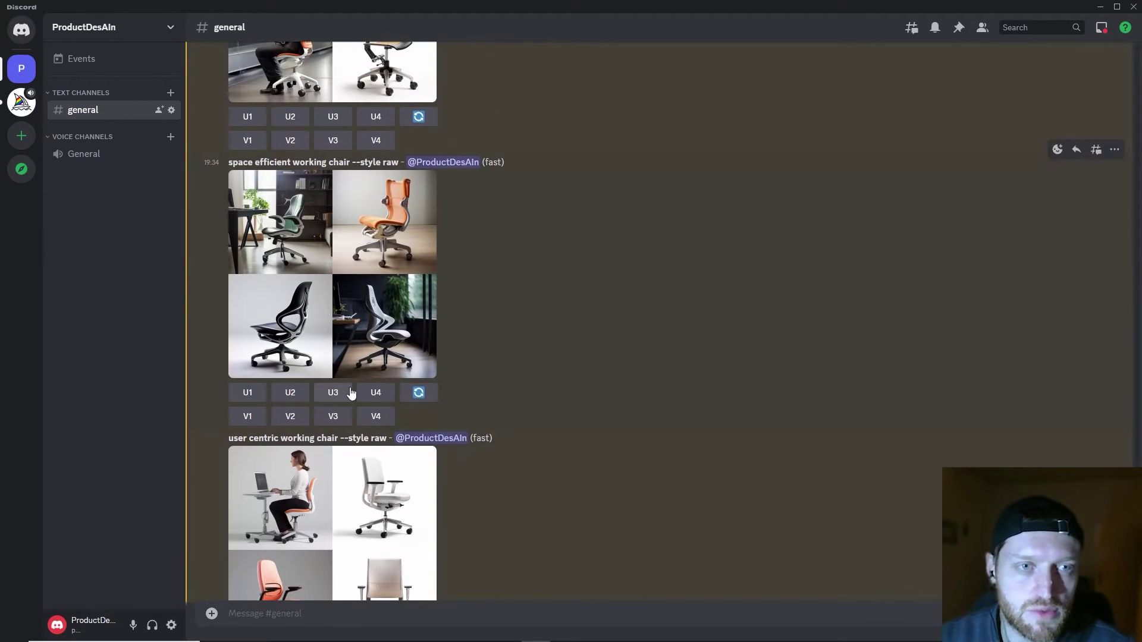
{"action": "scroll", "coordinate": [357, 368], "scroll_direction": "up", "scroll_amount": 18}
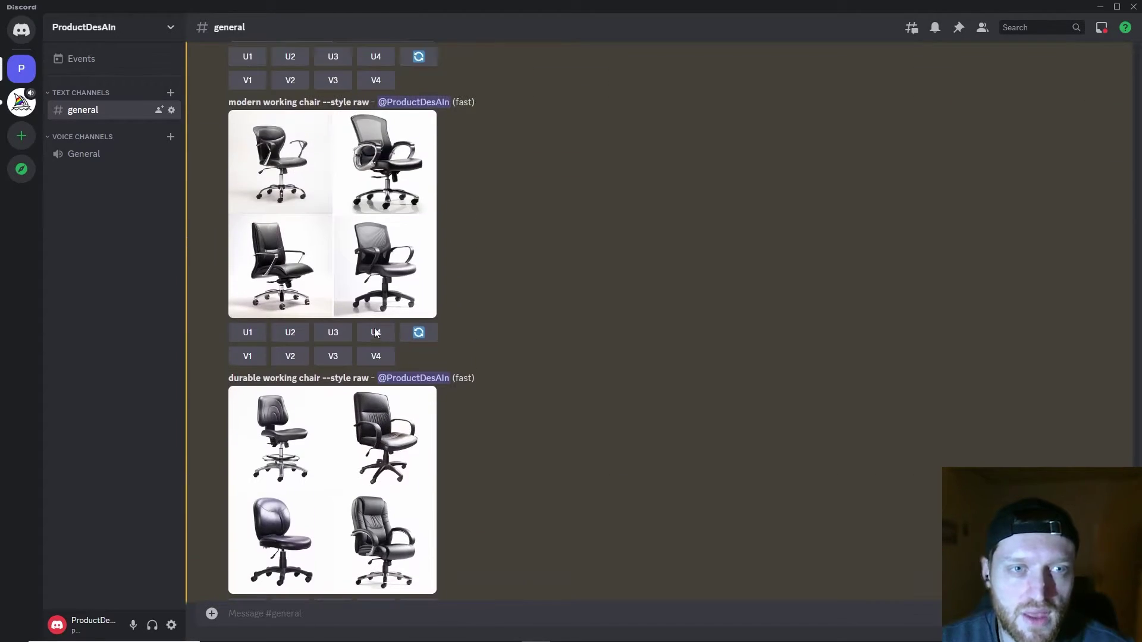
{"action": "scroll", "coordinate": [364, 332], "scroll_direction": "up", "scroll_amount": 9}
{"action": "scroll", "coordinate": [363, 326], "scroll_direction": "down", "scroll_amount": 14}
{"action": "scroll", "coordinate": [365, 326], "scroll_direction": "down", "scroll_amount": 15}
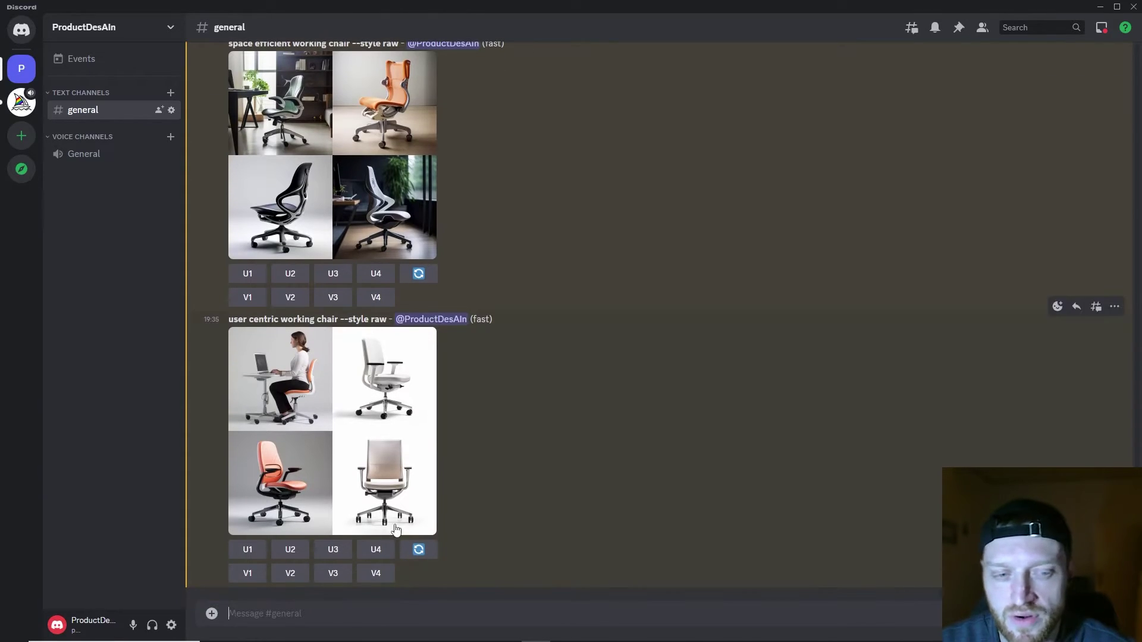
Begin an /imagine prompt typed as 'space efficient andversatile working chair'
{"action": "type", "text": "/"}
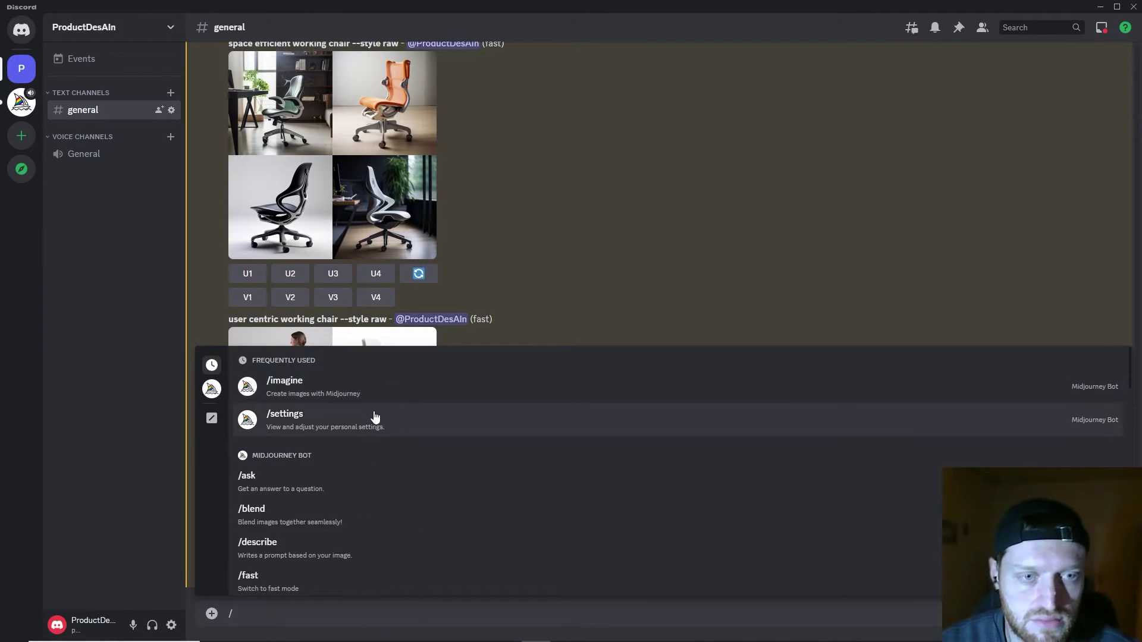
{"action": "left_click", "coordinate": [388, 397]}
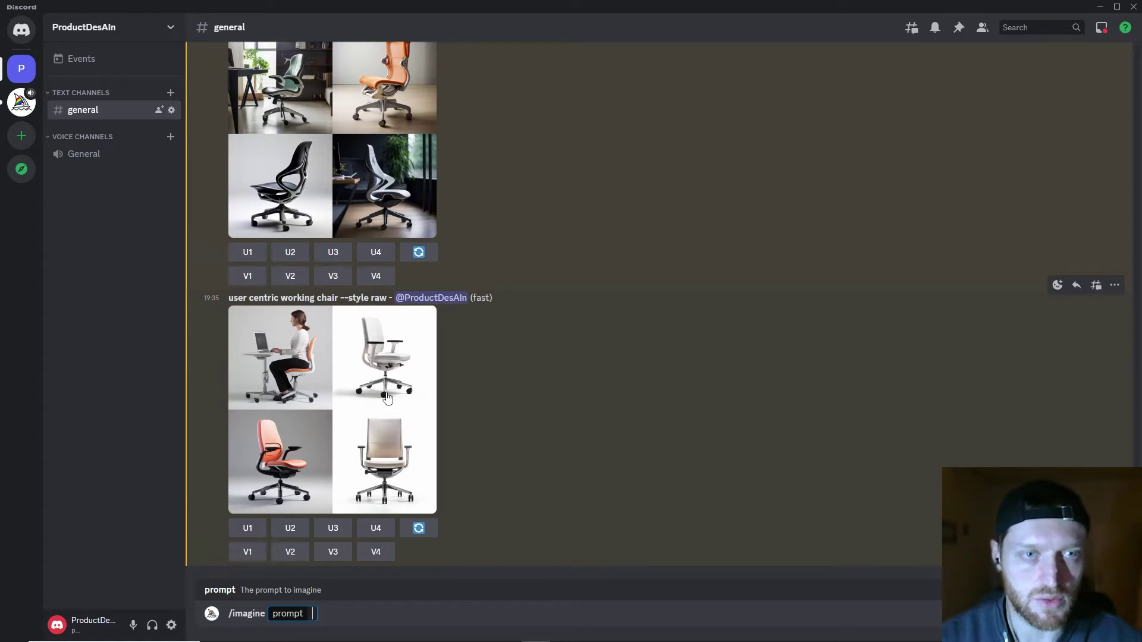
{"action": "scroll", "coordinate": [351, 279], "scroll_direction": "up", "scroll_amount": 3}
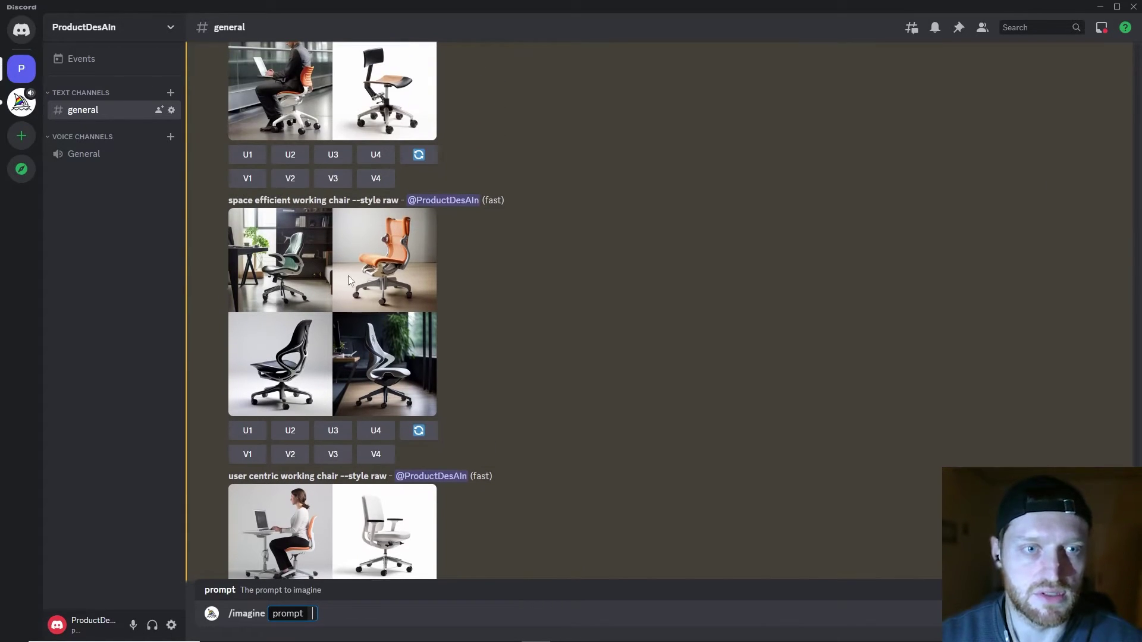
{"action": "type", "text": "space"}
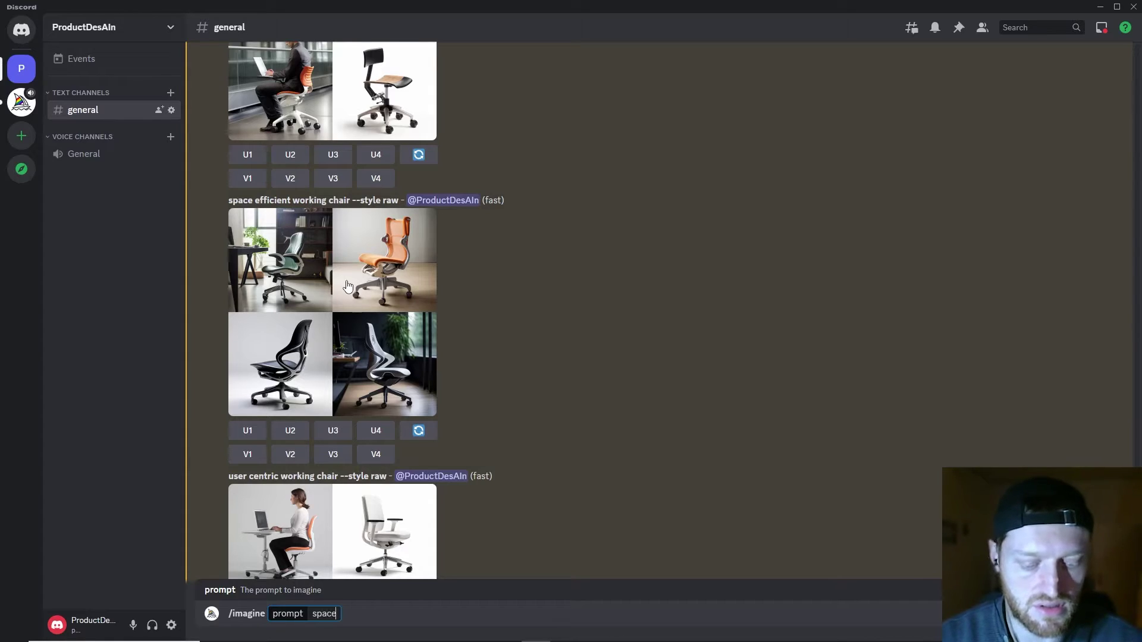
{"action": "type", "text": " efficient"}
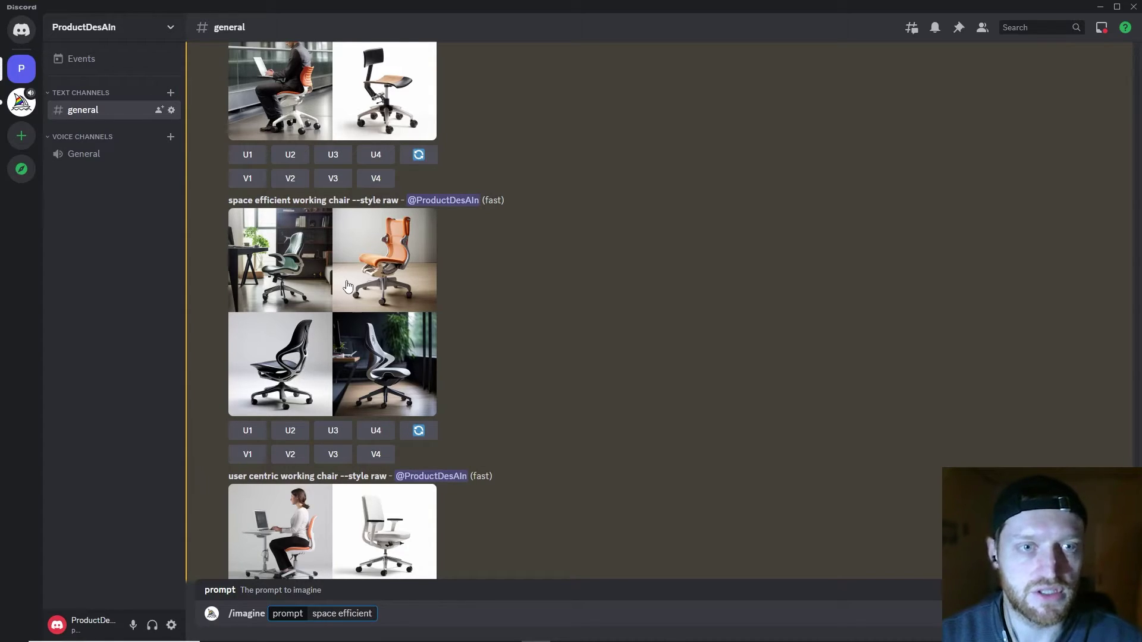
{"action": "type", "text": " and"}
{"action": "scroll", "coordinate": [333, 167], "scroll_direction": "up", "scroll_amount": 6}
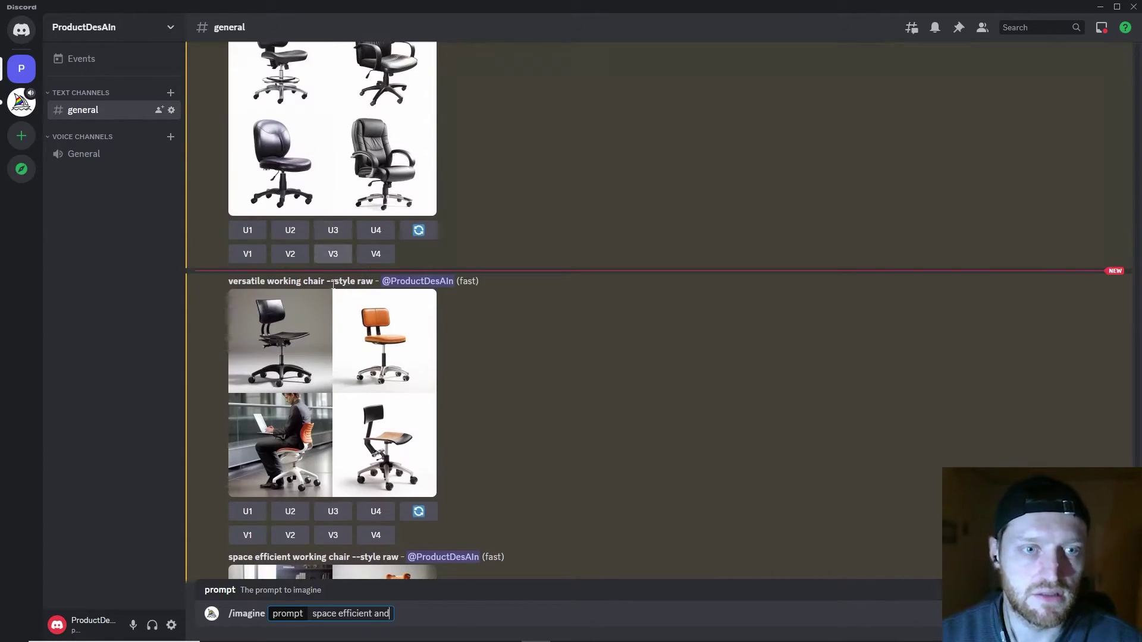
{"action": "scroll", "coordinate": [337, 374], "scroll_direction": "up", "scroll_amount": 10}
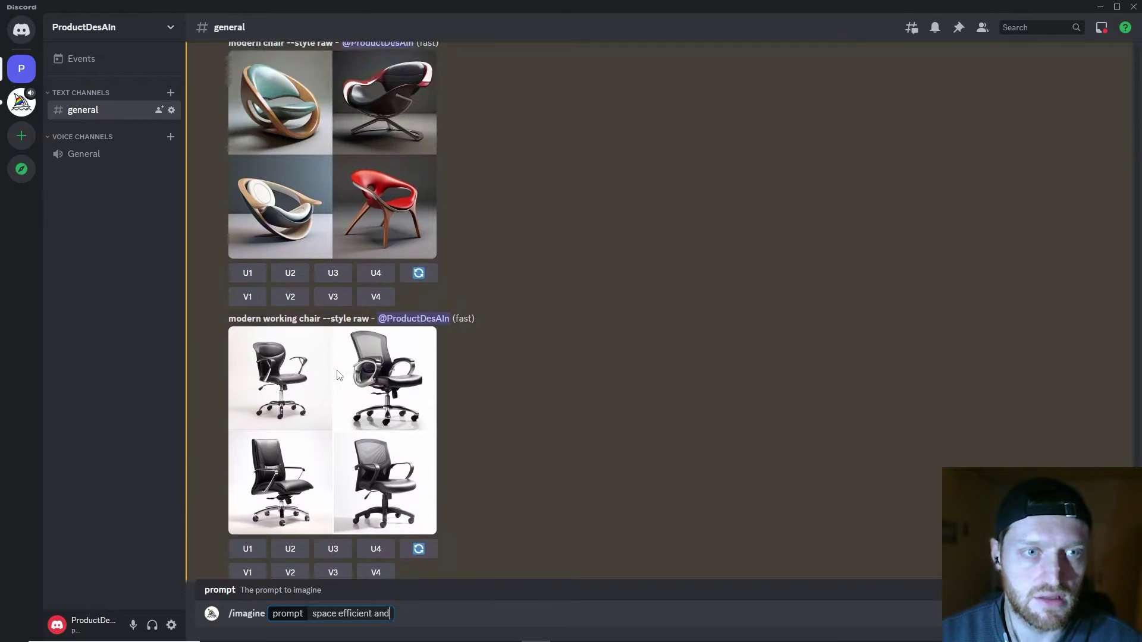
{"action": "scroll", "coordinate": [337, 374], "scroll_direction": "down", "scroll_amount": 7}
{"action": "scroll", "coordinate": [338, 375], "scroll_direction": "down", "scroll_amount": 4}
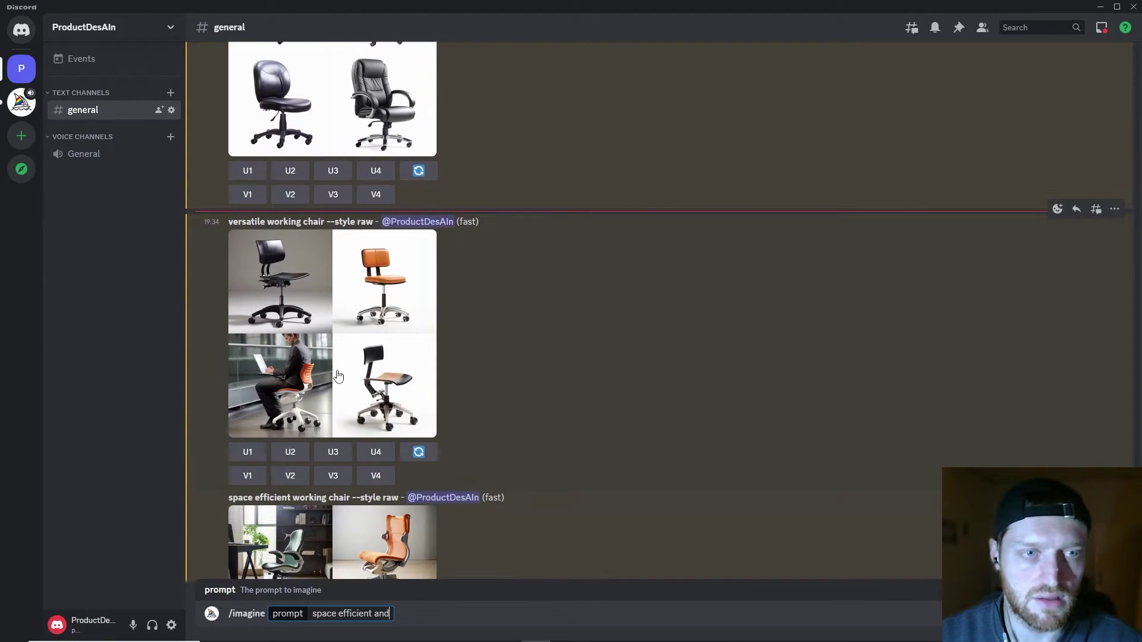
{"action": "type", "text": "versat"}
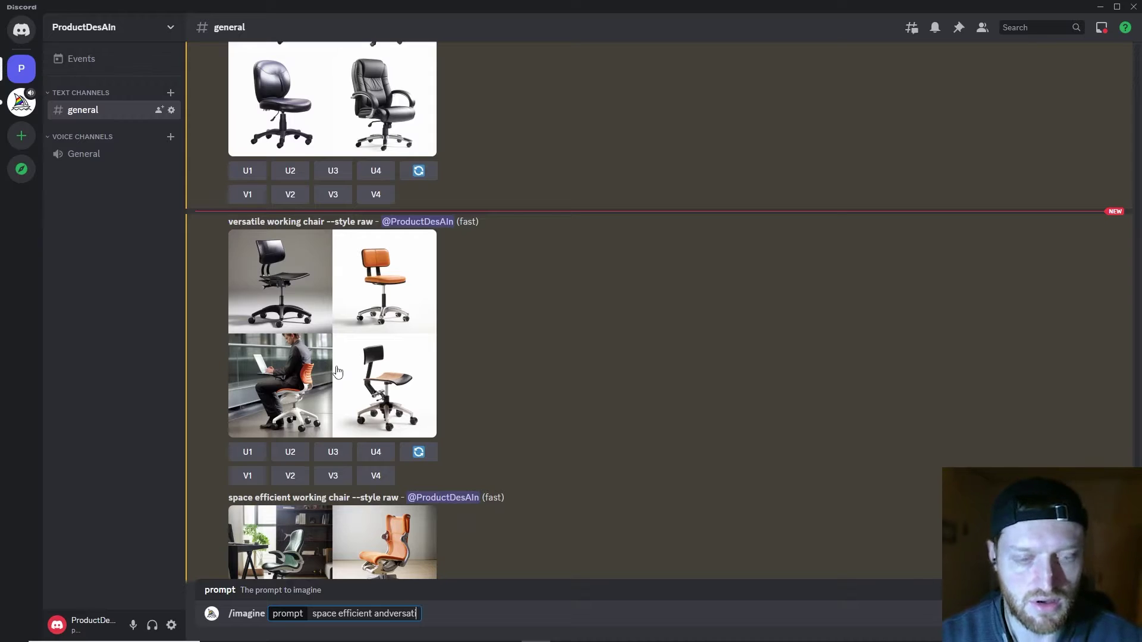
{"action": "type", "text": "ile working chair"}
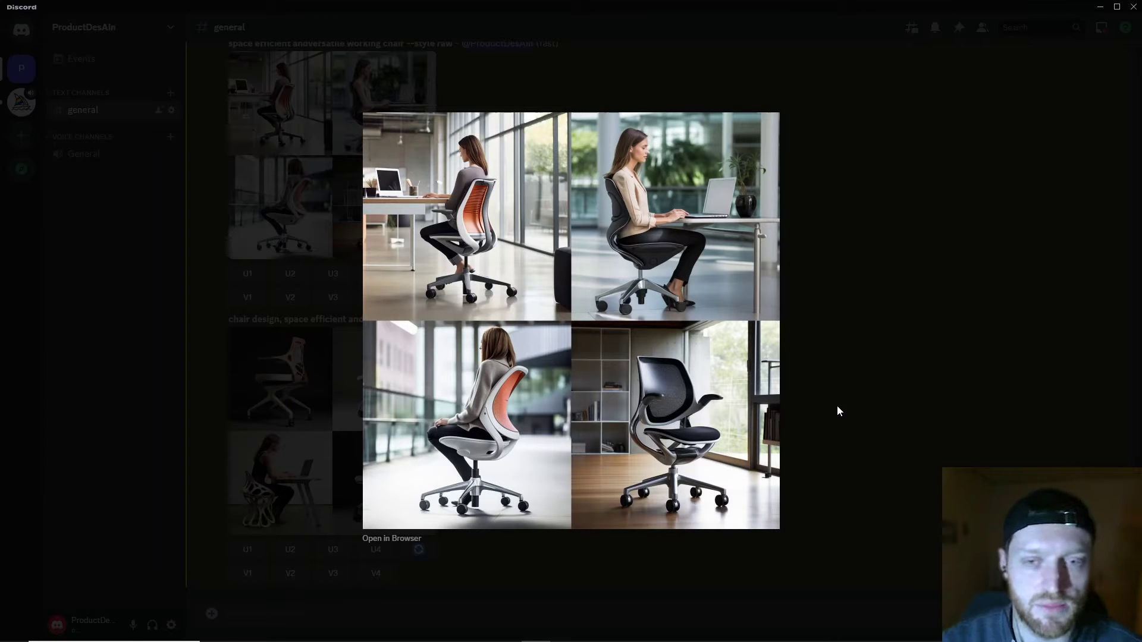
Close the enlarged grid and submit a new /imagine prompt 'chair concept'
{"action": "left_click", "coordinate": [838, 448]}
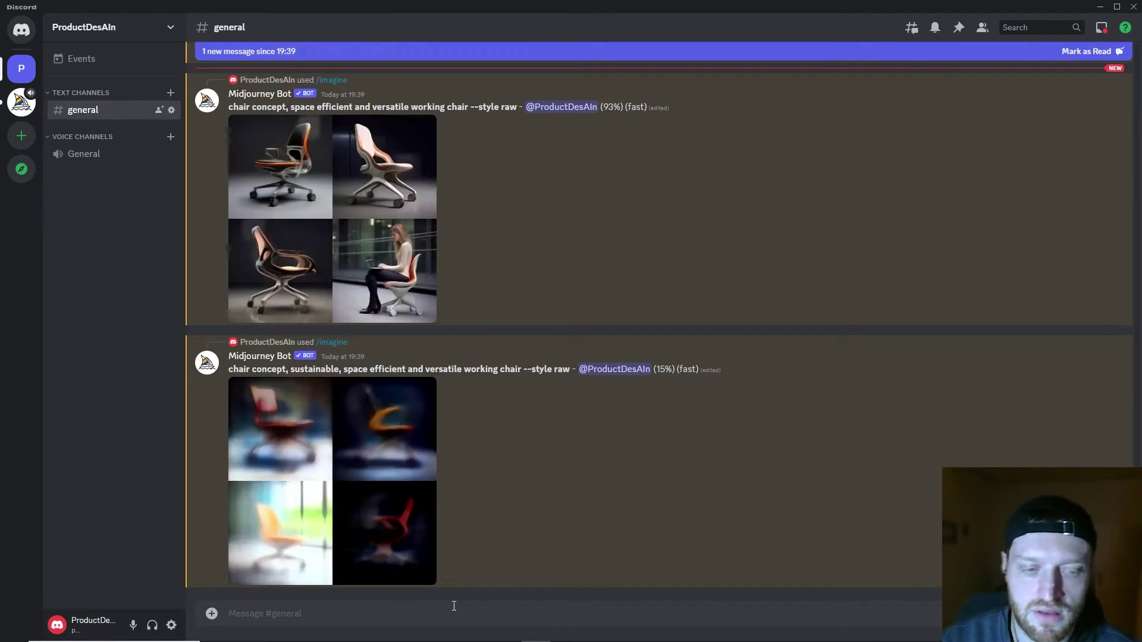
{"action": "type", "text": "/"}
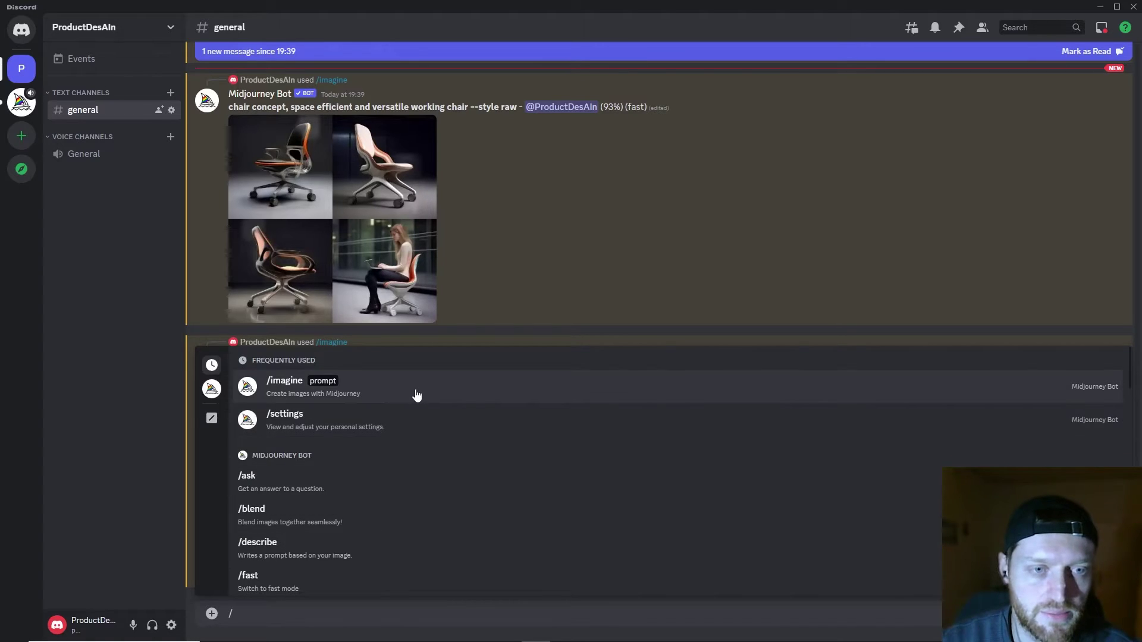
{"action": "left_click", "coordinate": [416, 395]}
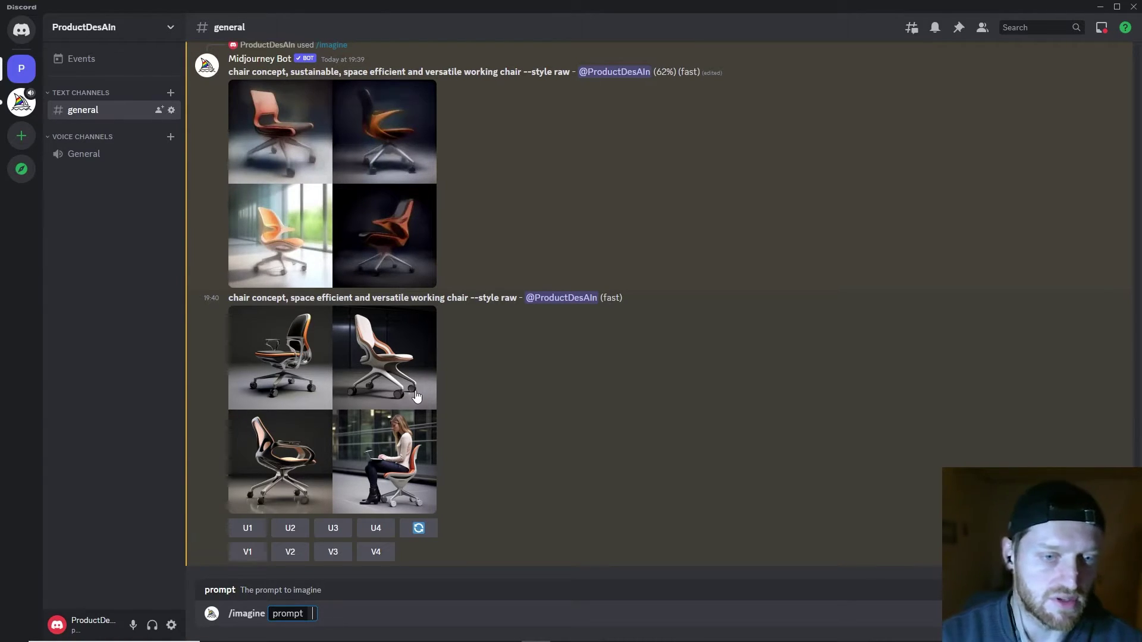
{"action": "type", "text": "chair concept"}
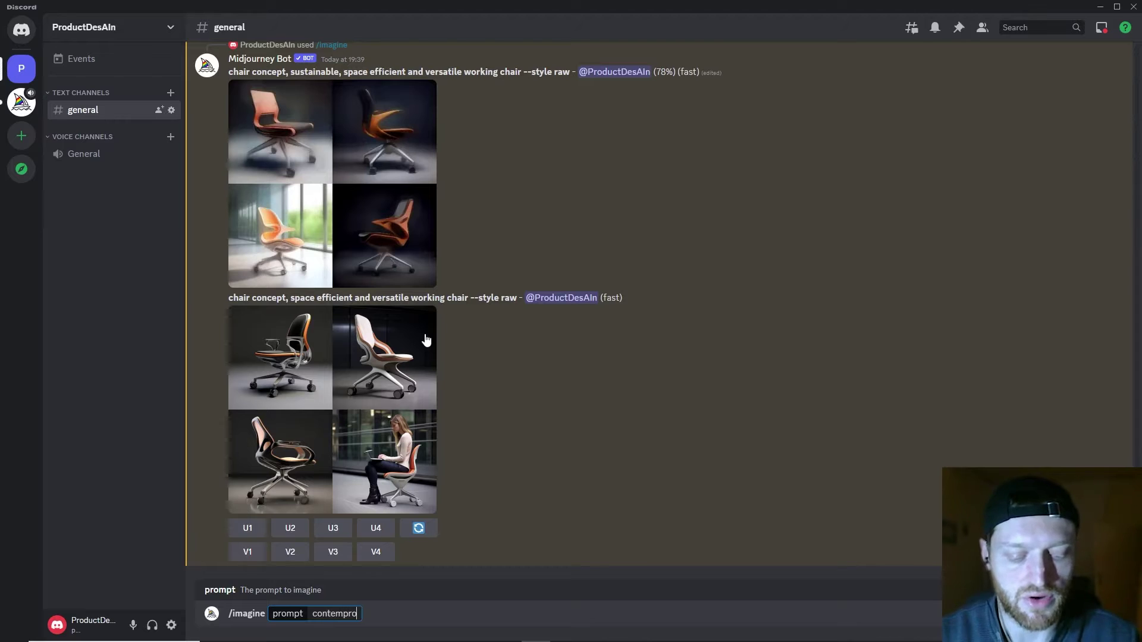
{"action": "key", "text": "Return"}
Enlarge and compare the chair concept, space efficient and user centric chair grids
{"action": "left_click", "coordinate": [319, 313]}
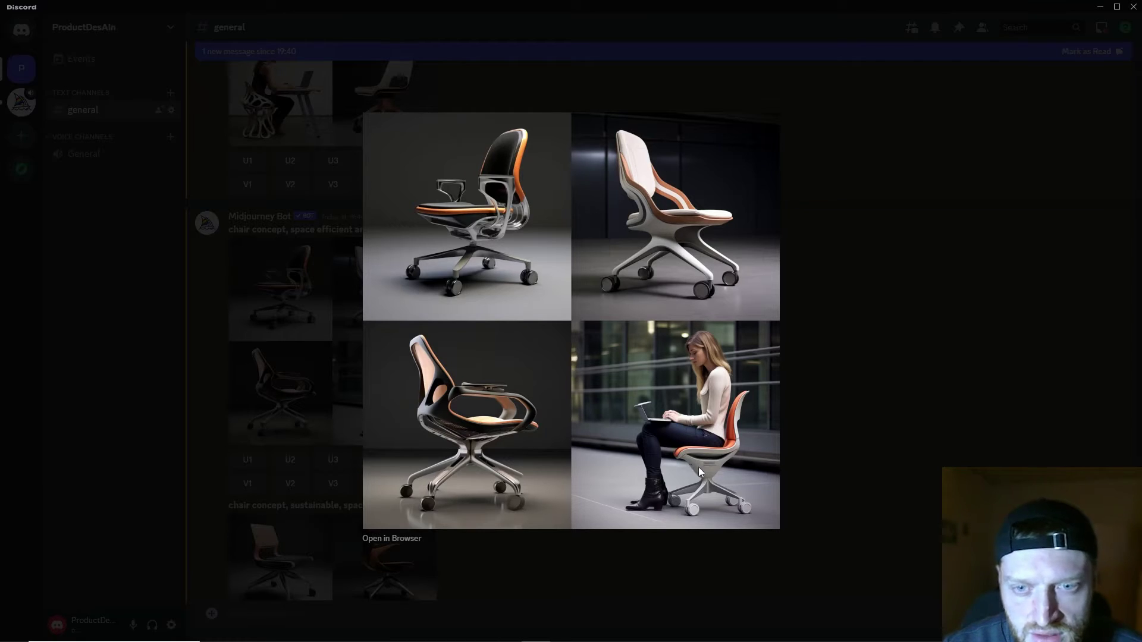
{"action": "left_click", "coordinate": [297, 320]}
{"action": "scroll", "coordinate": [328, 317], "scroll_direction": "up", "scroll_amount": 10}
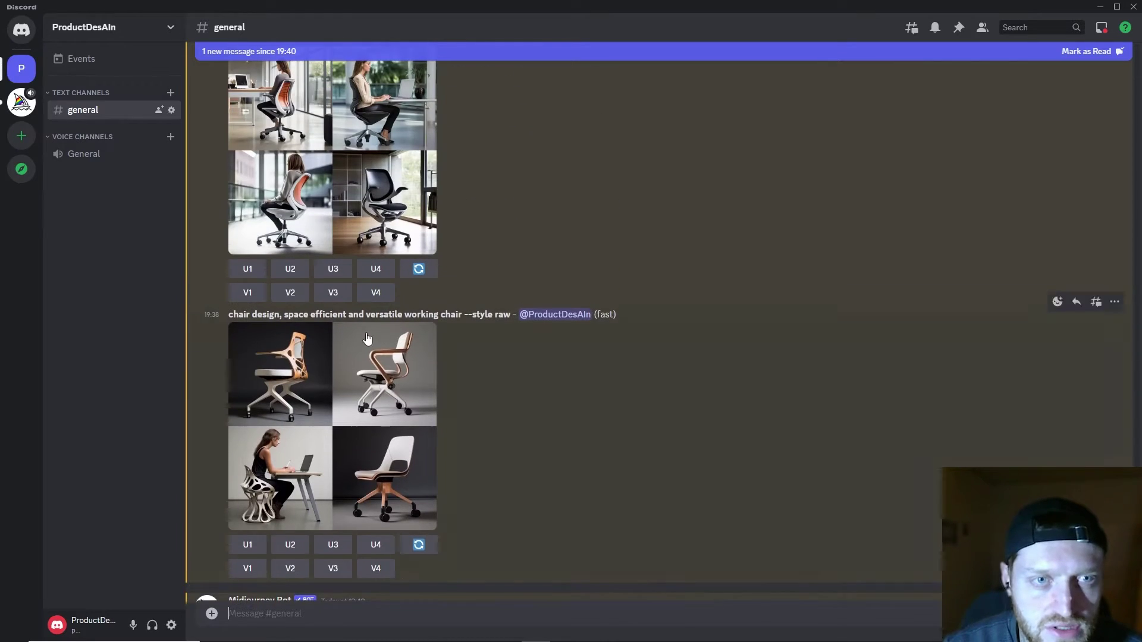
{"action": "left_click", "coordinate": [327, 244]}
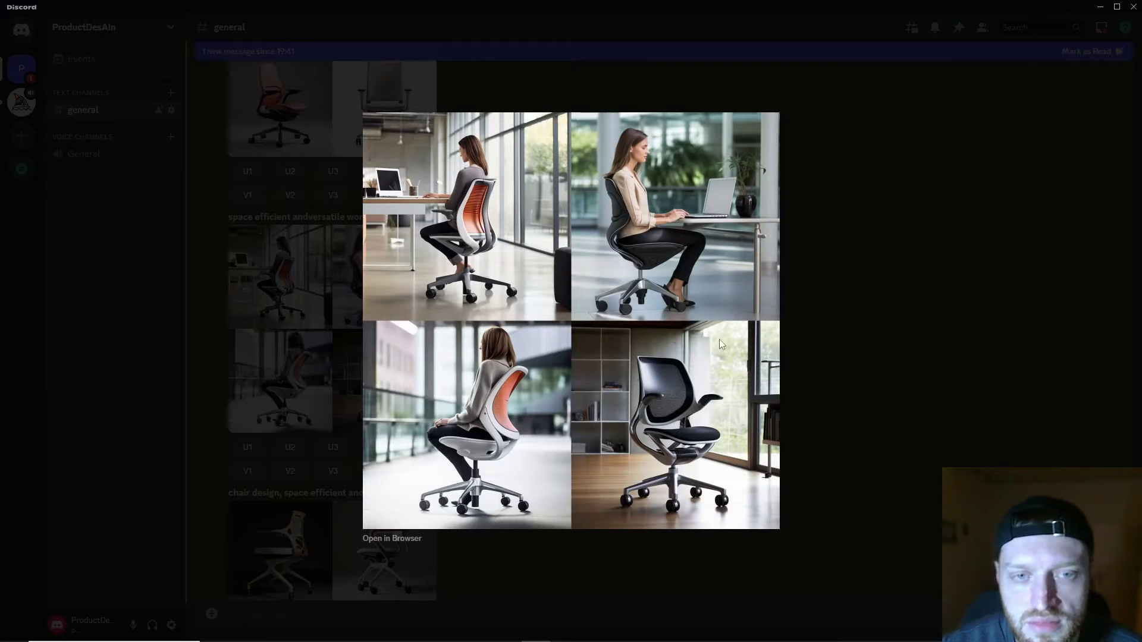
{"action": "left_click", "coordinate": [816, 322]}
{"action": "scroll", "coordinate": [294, 279], "scroll_direction": "up", "scroll_amount": 1}
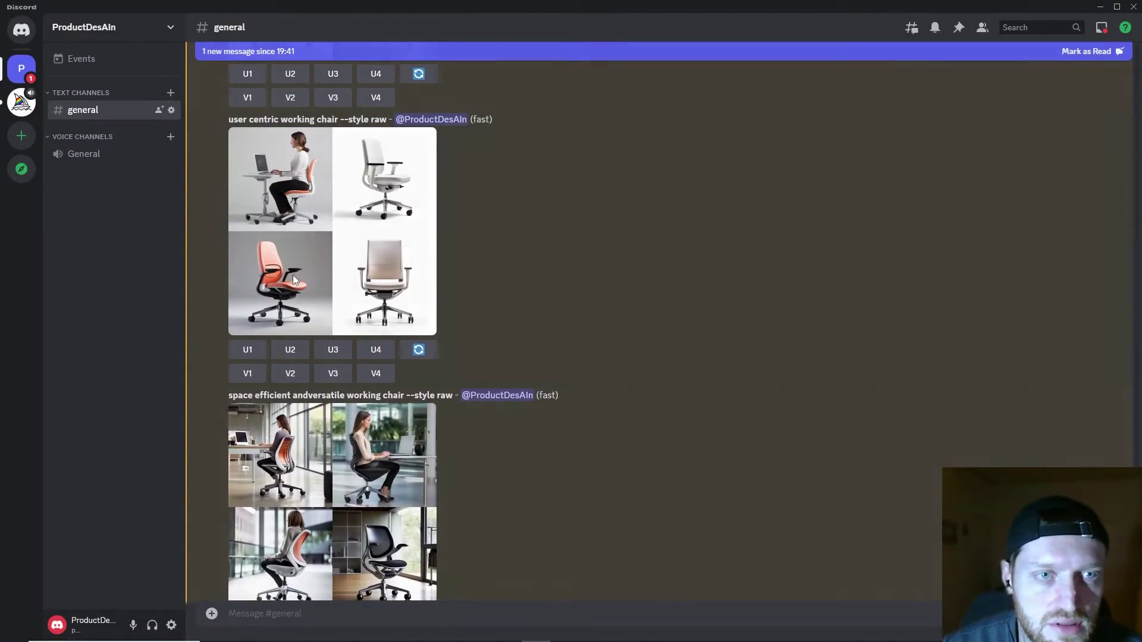
{"action": "left_click", "coordinate": [294, 279]}
{"action": "left_click", "coordinate": [435, 562]}
{"action": "left_click", "coordinate": [351, 451]}
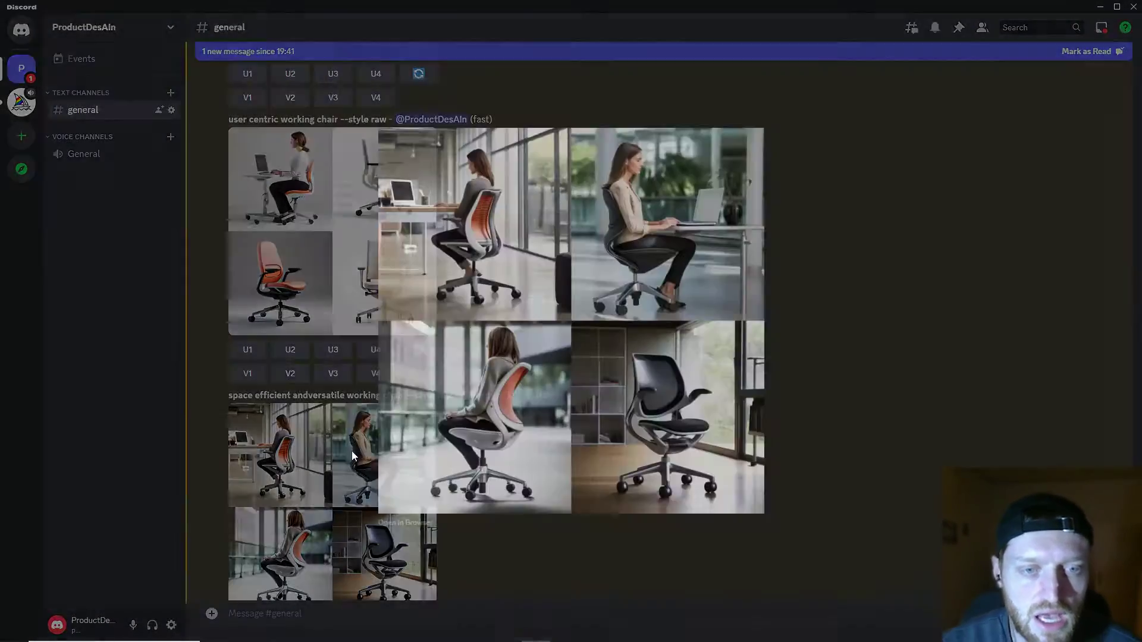
{"action": "left_click", "coordinate": [331, 507]}
{"action": "scroll", "coordinate": [331, 506], "scroll_direction": "down", "scroll_amount": 2}
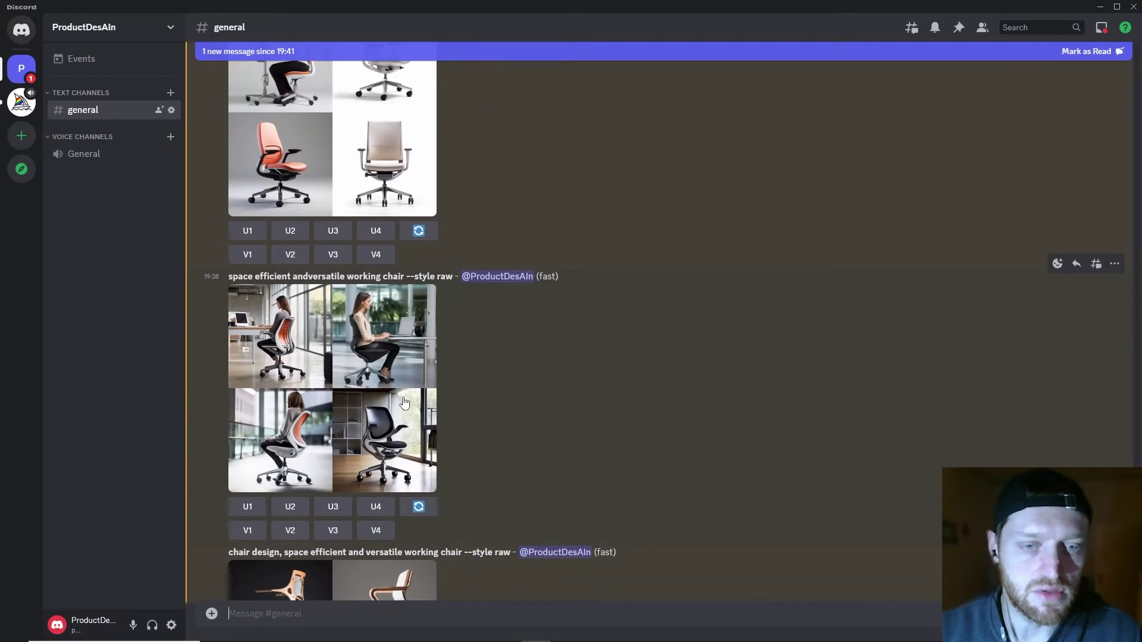
Reroll the grid with the prompt fixed to 'space efficient and versatile working chair'
{"action": "left_click", "coordinate": [418, 506]}
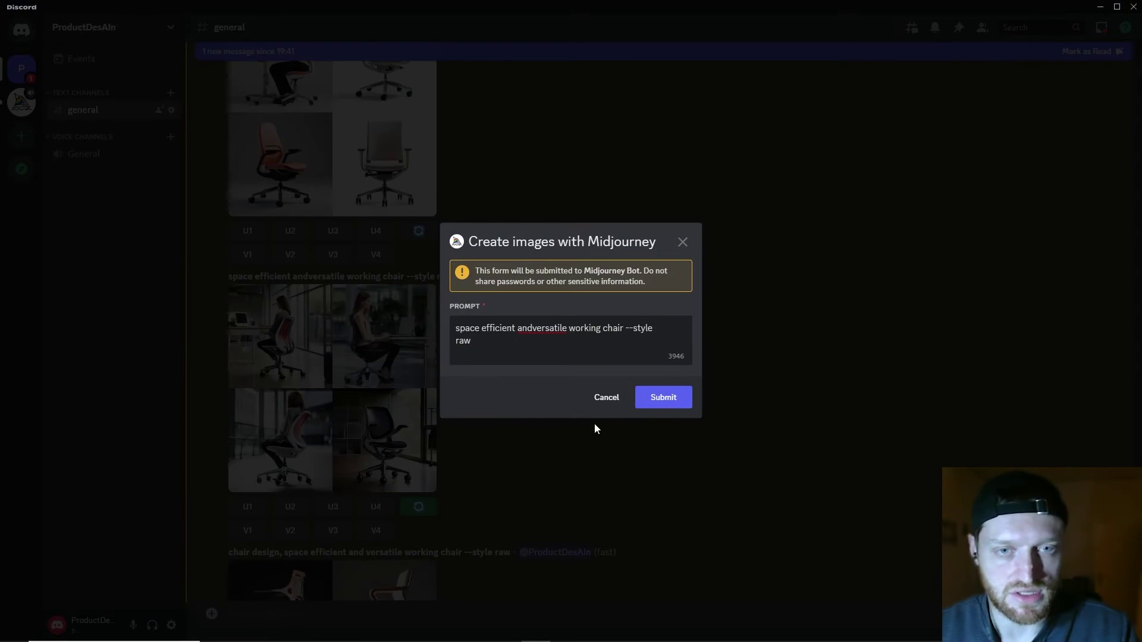
{"action": "left_click", "coordinate": [533, 328]}
{"action": "left_click", "coordinate": [663, 397]}
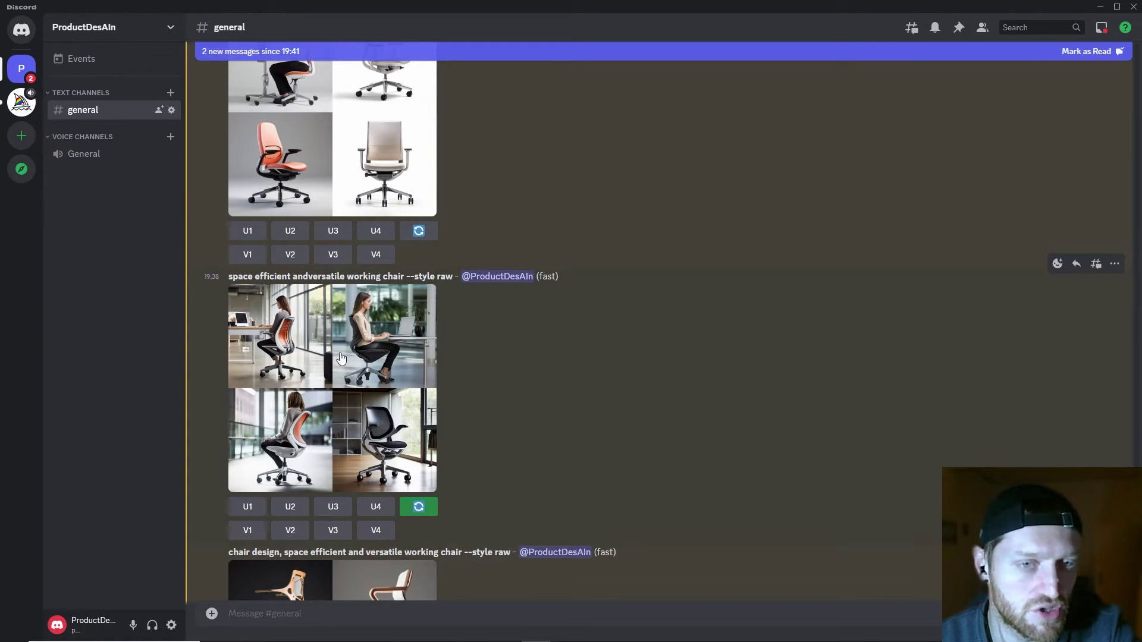
Inspect the versatile working chair grid and upscale its image 3 (U3)
{"action": "scroll", "coordinate": [339, 357], "scroll_direction": "down", "scroll_amount": 15}
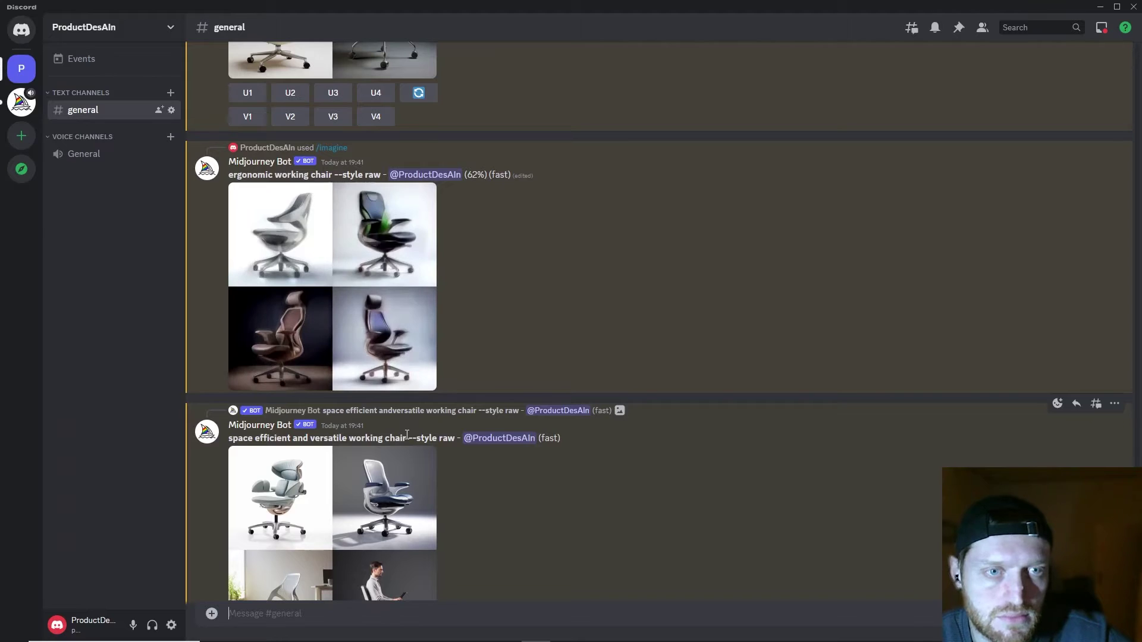
{"action": "scroll", "coordinate": [393, 428], "scroll_direction": "up", "scroll_amount": 10}
{"action": "scroll", "coordinate": [376, 418], "scroll_direction": "up", "scroll_amount": 15}
{"action": "scroll", "coordinate": [305, 349], "scroll_direction": "up", "scroll_amount": 12}
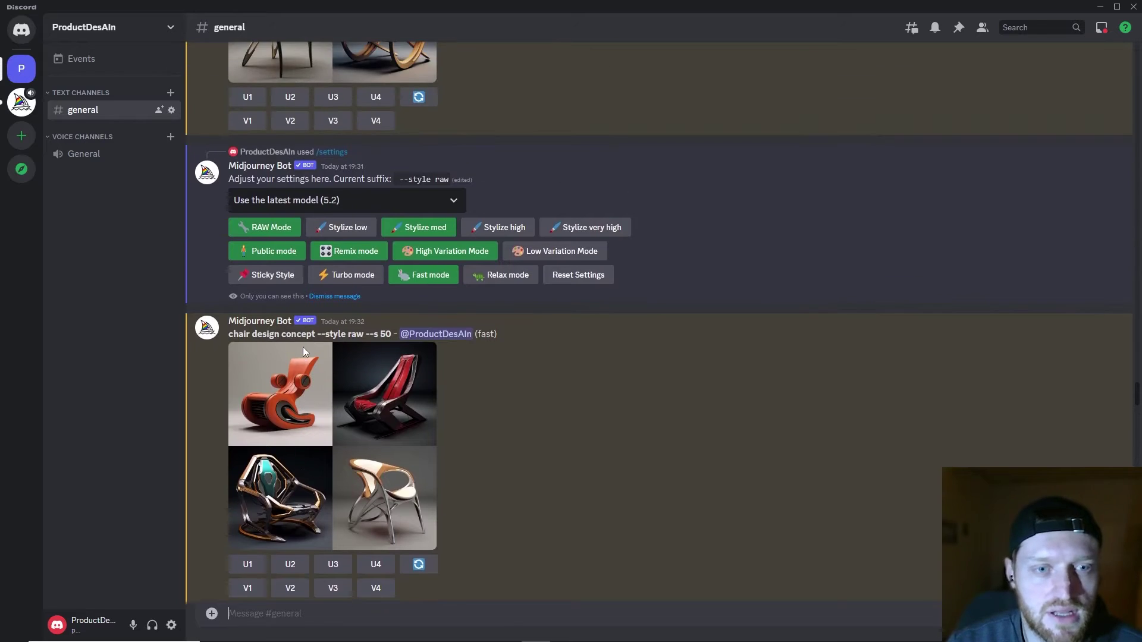
{"action": "scroll", "coordinate": [302, 347], "scroll_direction": "down", "scroll_amount": 6}
{"action": "scroll", "coordinate": [302, 347], "scroll_direction": "up", "scroll_amount": 8}
{"action": "scroll", "coordinate": [298, 333], "scroll_direction": "down", "scroll_amount": 12}
{"action": "scroll", "coordinate": [297, 333], "scroll_direction": "down", "scroll_amount": 5}
{"action": "scroll", "coordinate": [299, 333], "scroll_direction": "up", "scroll_amount": 8}
{"action": "scroll", "coordinate": [297, 336], "scroll_direction": "down", "scroll_amount": 3}
{"action": "scroll", "coordinate": [297, 321], "scroll_direction": "down", "scroll_amount": 10}
{"action": "left_click", "coordinate": [351, 331]}
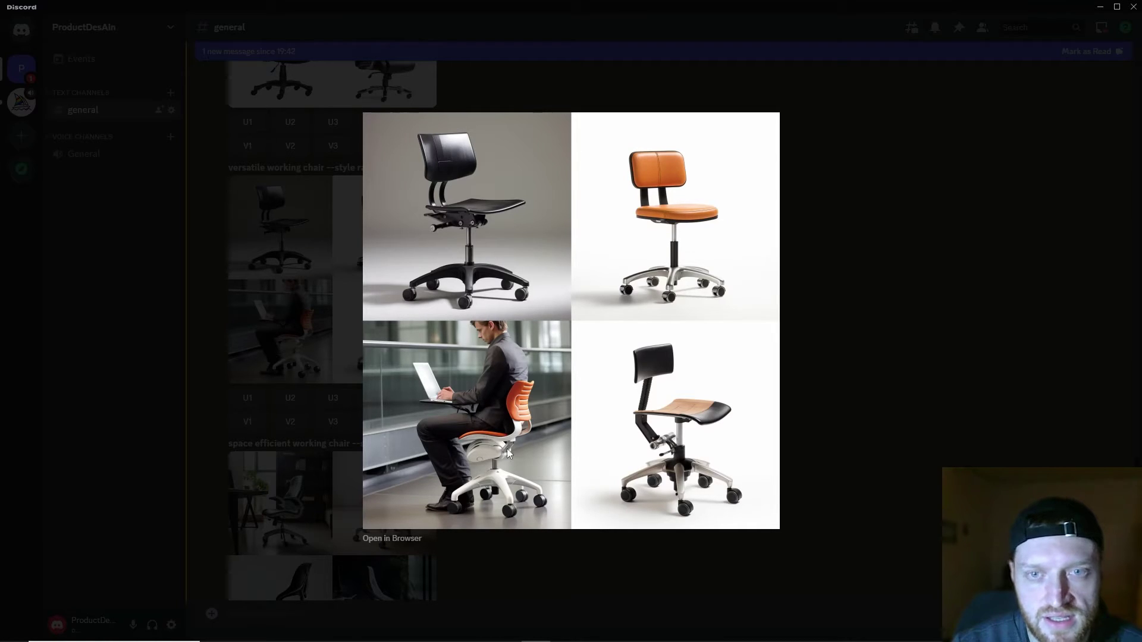
{"action": "key", "text": "Escape"}
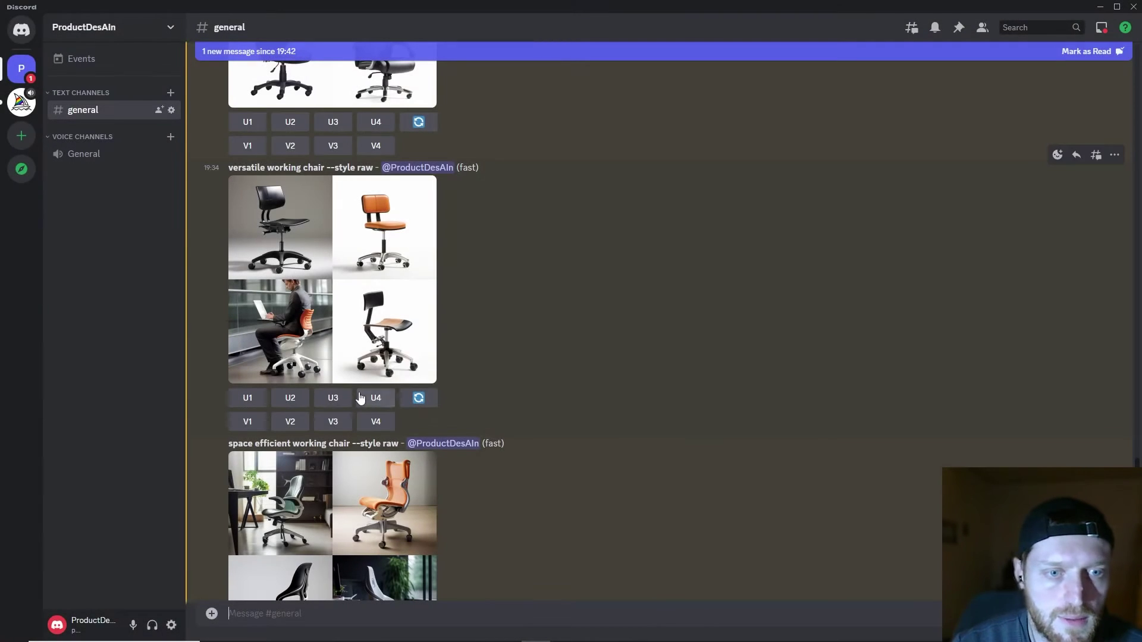
{"action": "left_click", "coordinate": [331, 400]}
Inspect the space efficient working chair grid and upscale its image 3 (U3)
{"action": "scroll", "coordinate": [519, 367], "scroll_direction": "down", "scroll_amount": 4}
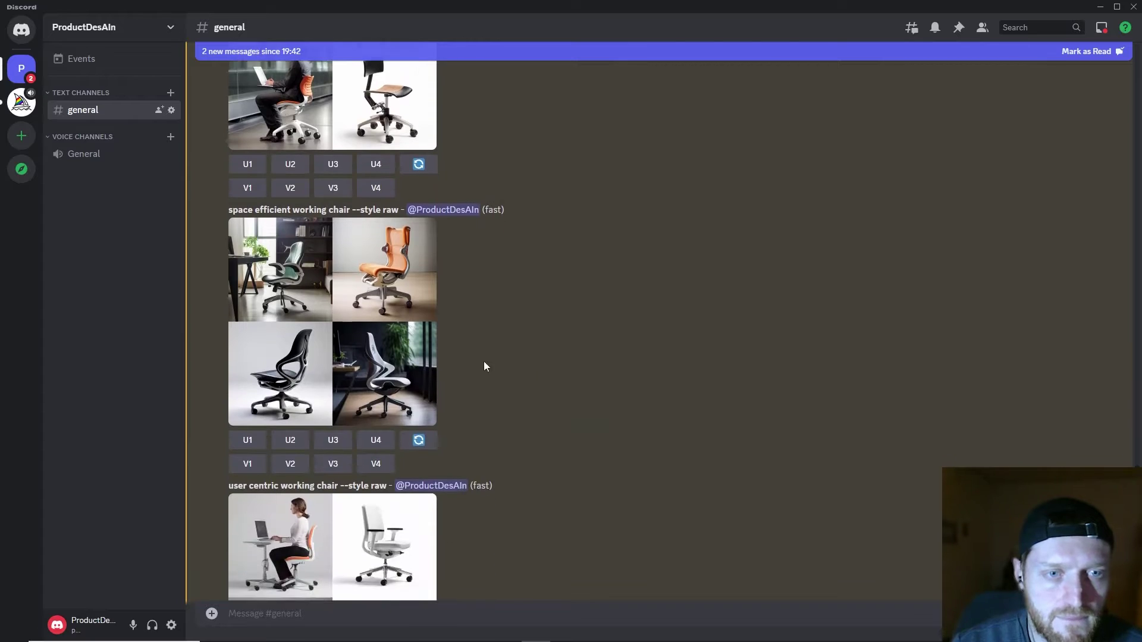
{"action": "left_click", "coordinate": [395, 346]}
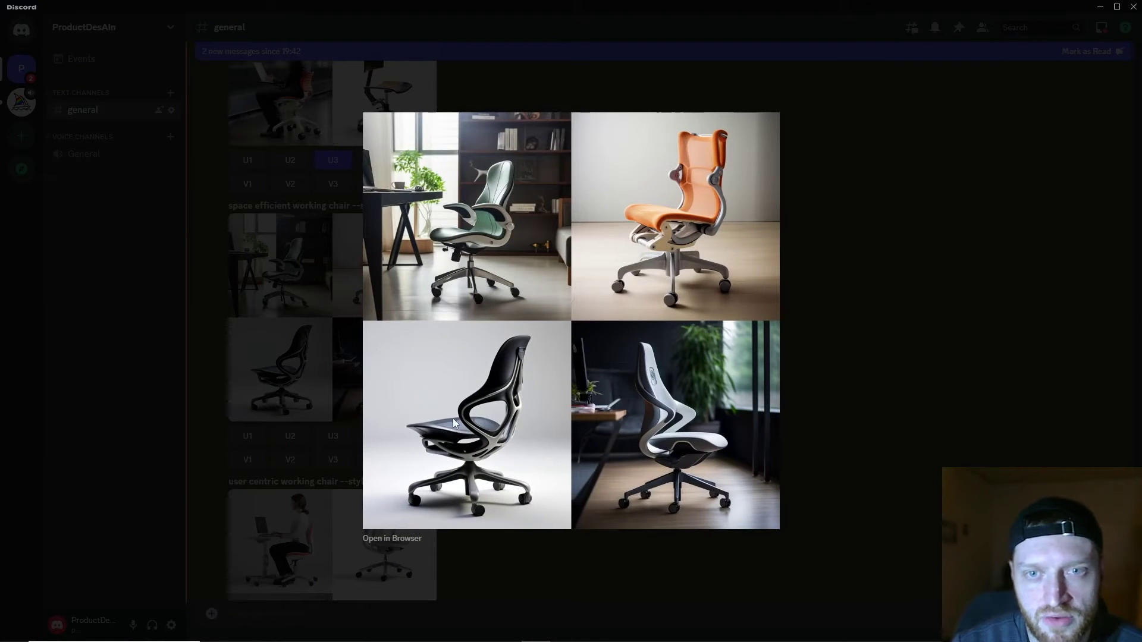
{"action": "left_click", "coordinate": [836, 434]}
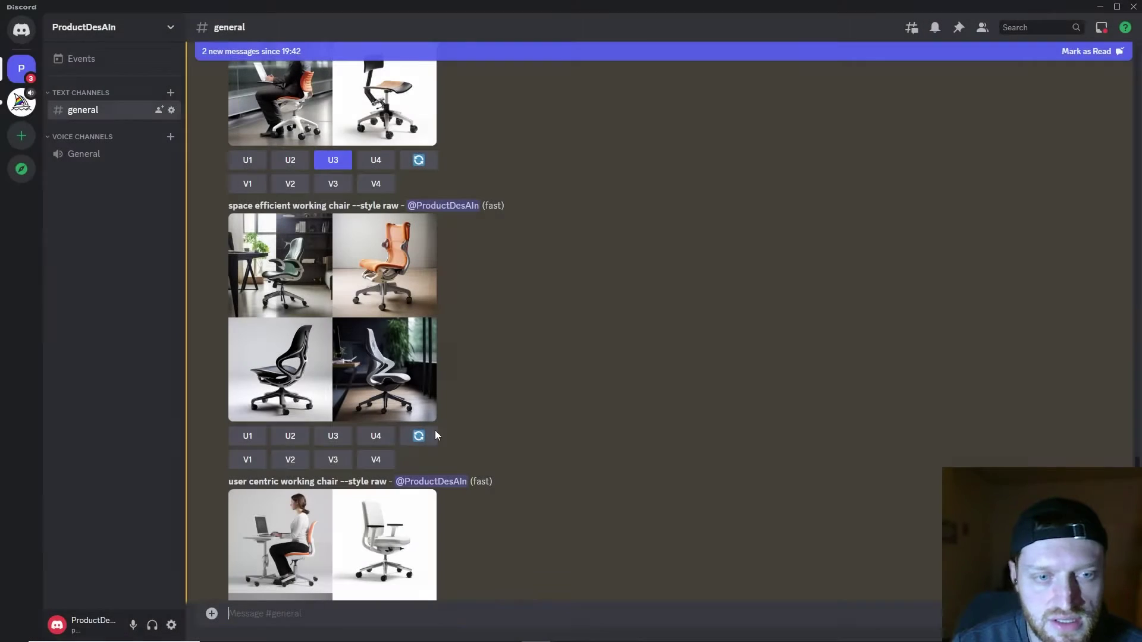
{"action": "left_click", "coordinate": [333, 437]}
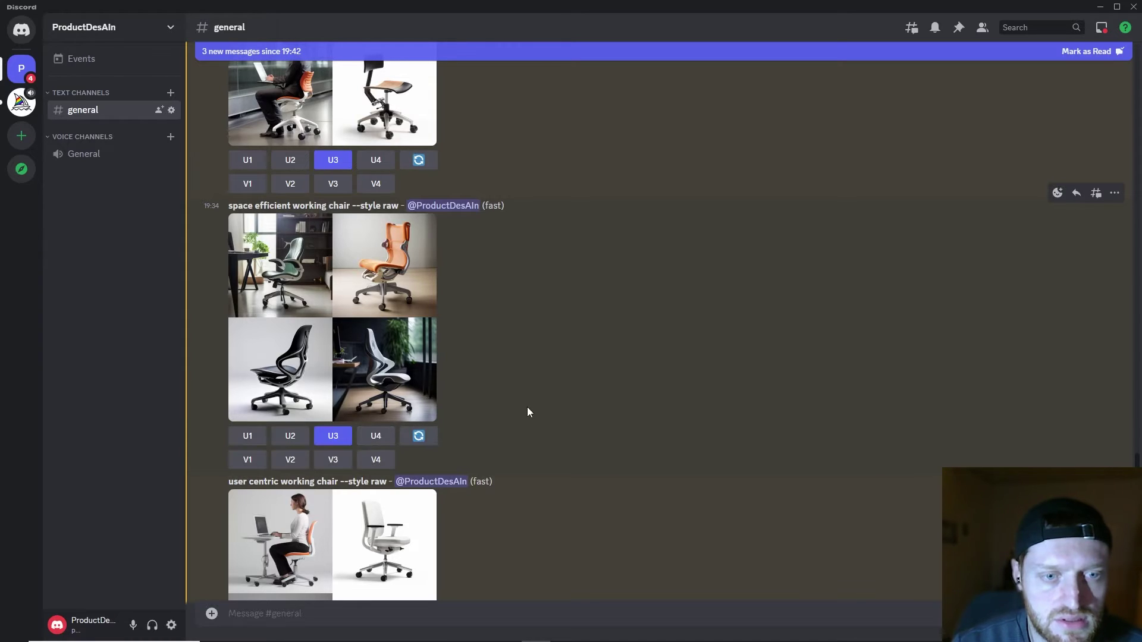
Preview the corrected space efficient and versatile grid, then enlarge the ergonomic working chair grid
{"action": "scroll", "coordinate": [502, 392], "scroll_direction": "down", "scroll_amount": 15}
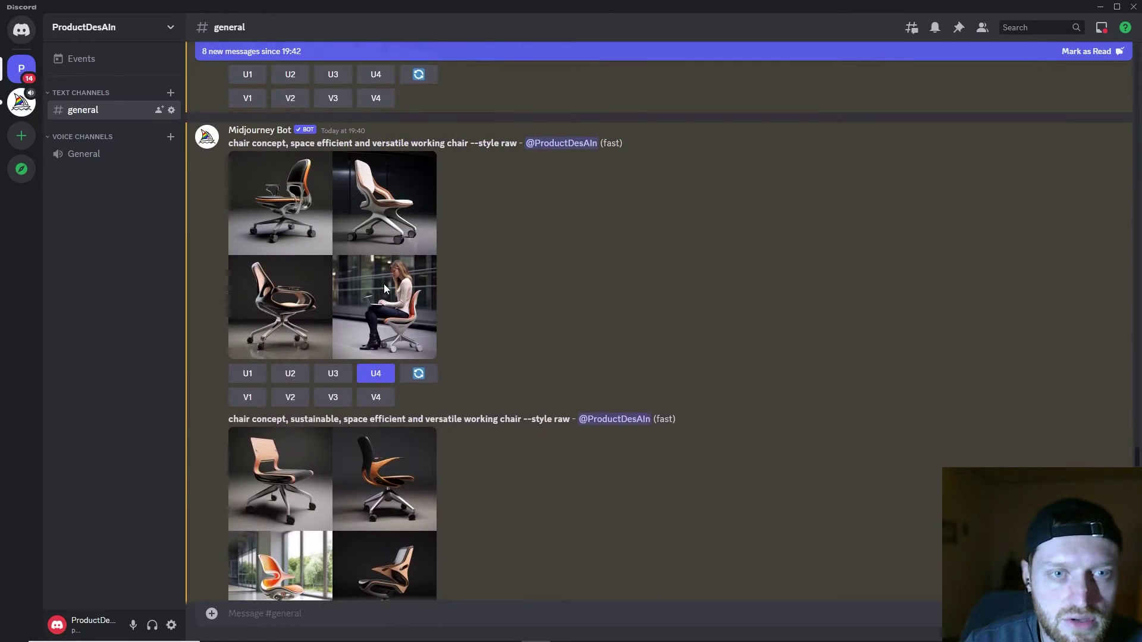
{"action": "scroll", "coordinate": [384, 289], "scroll_direction": "down", "scroll_amount": 5}
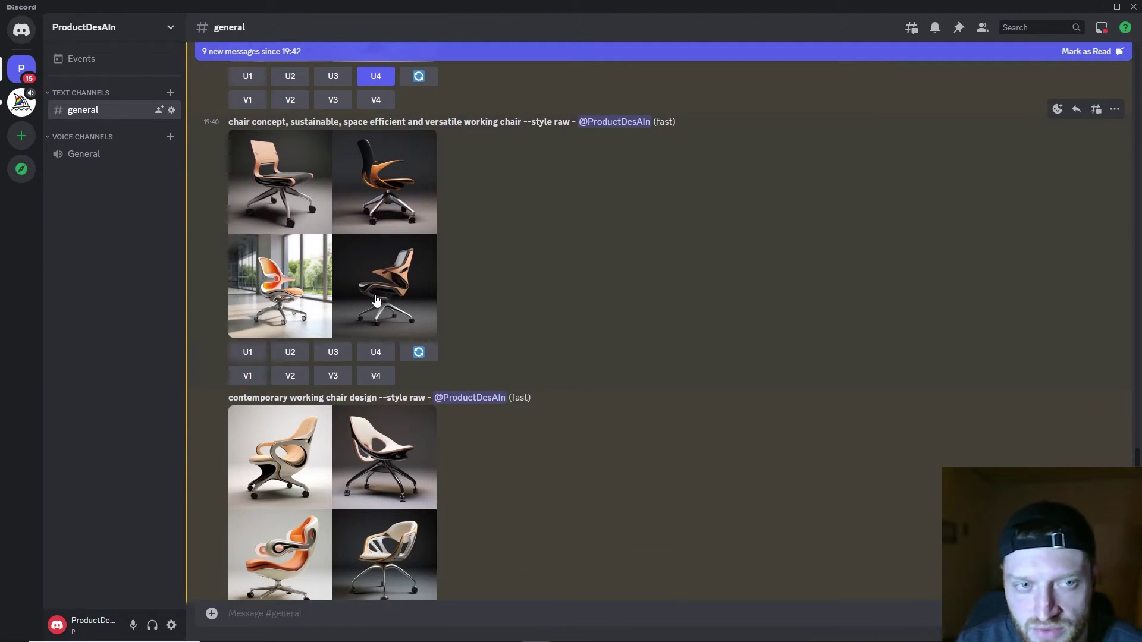
{"action": "scroll", "coordinate": [376, 300], "scroll_direction": "down", "scroll_amount": 9}
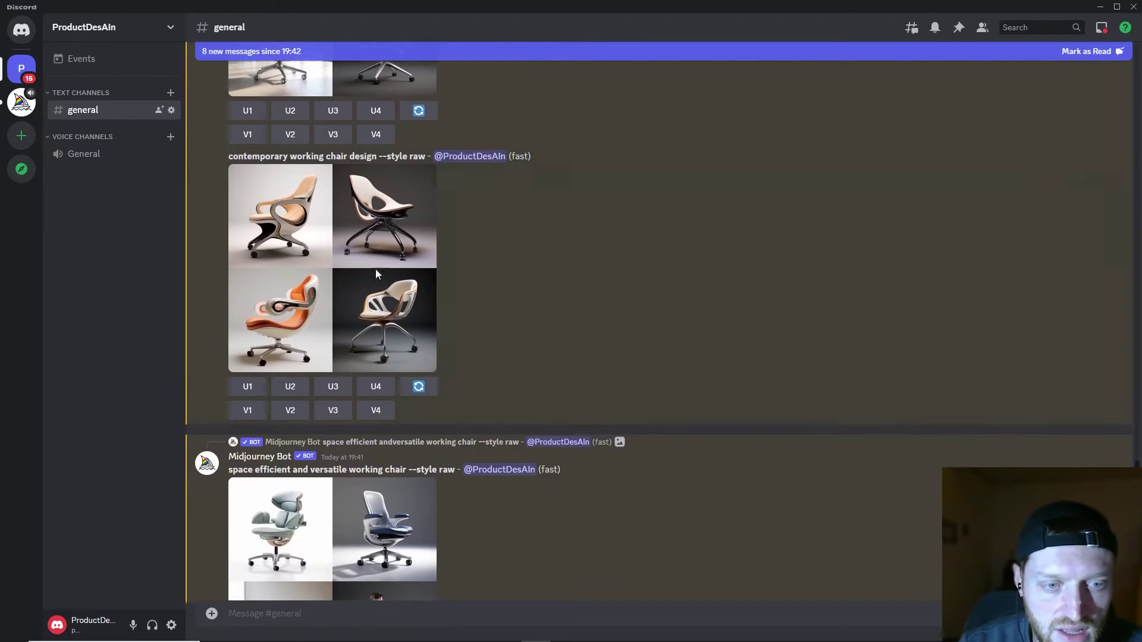
{"action": "left_click", "coordinate": [360, 284]}
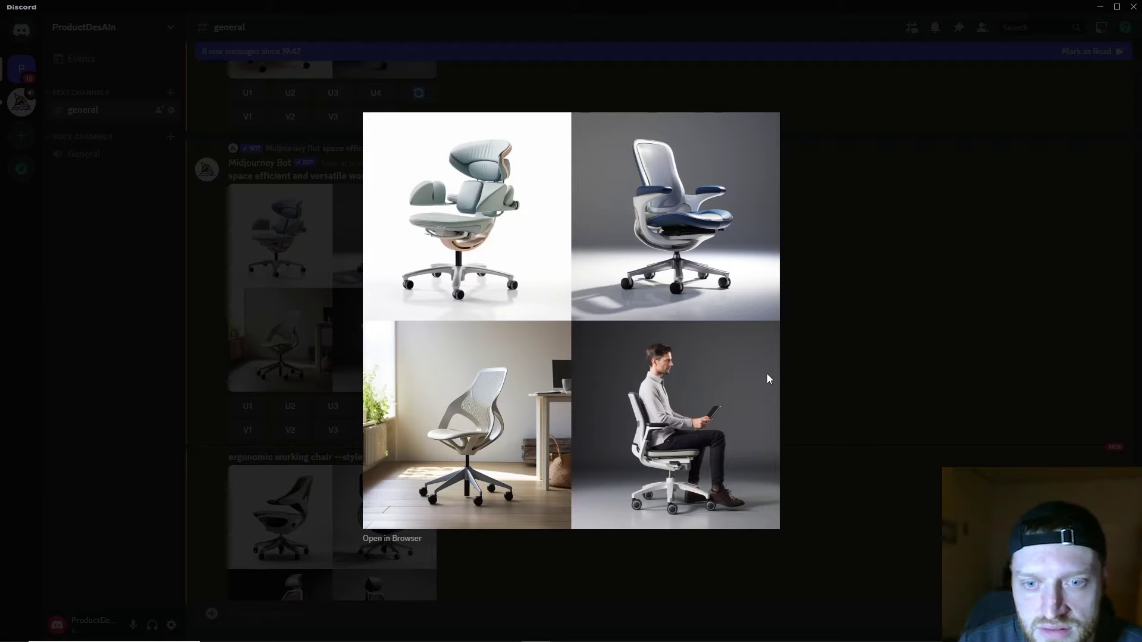
{"action": "left_click", "coordinate": [785, 377]}
{"action": "scroll", "coordinate": [408, 378], "scroll_direction": "down", "scroll_amount": 4}
{"action": "left_click", "coordinate": [309, 363]}
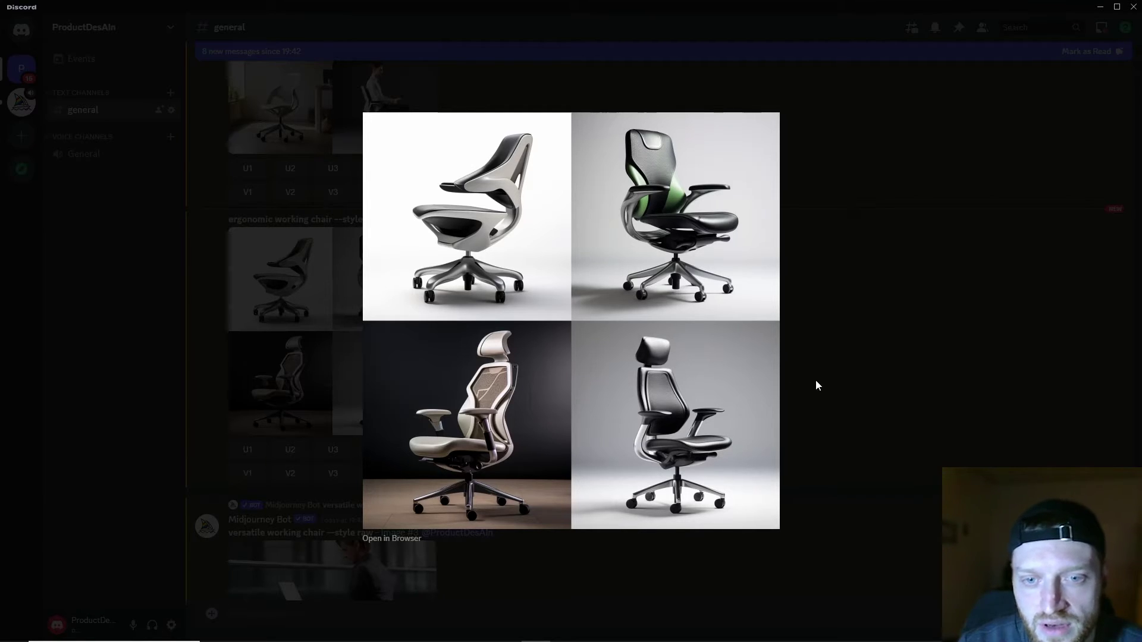
Close the ergonomic grid and preview the upscaled versatile working chair image
{"action": "key", "text": "Escape"}
{"action": "scroll", "coordinate": [386, 369], "scroll_direction": "down", "scroll_amount": 6}
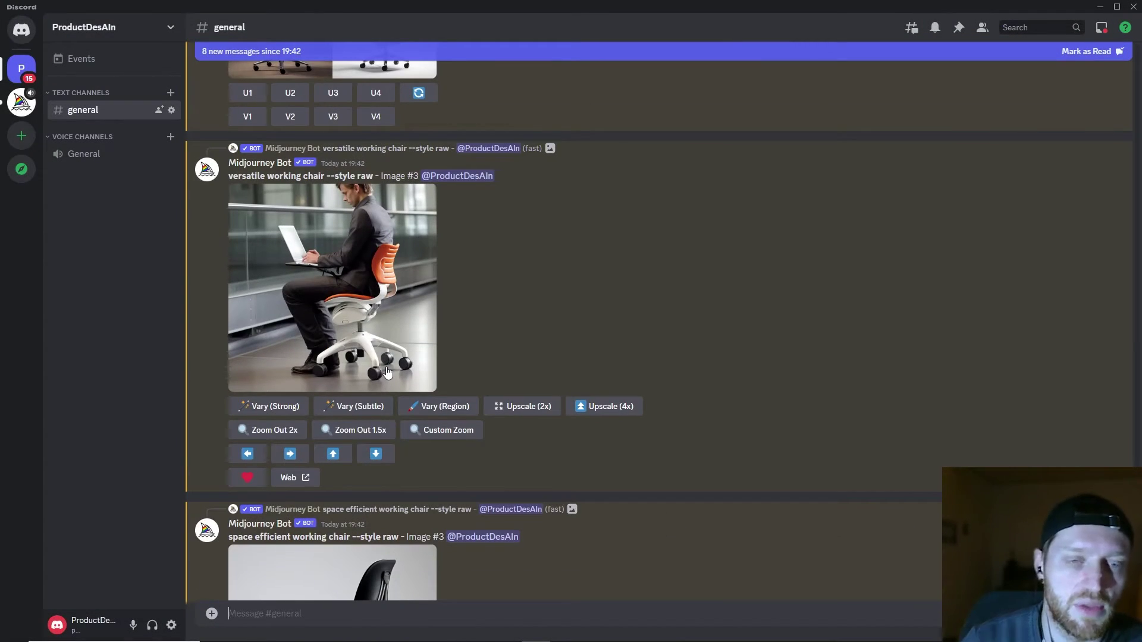
{"action": "left_click", "coordinate": [371, 327]}
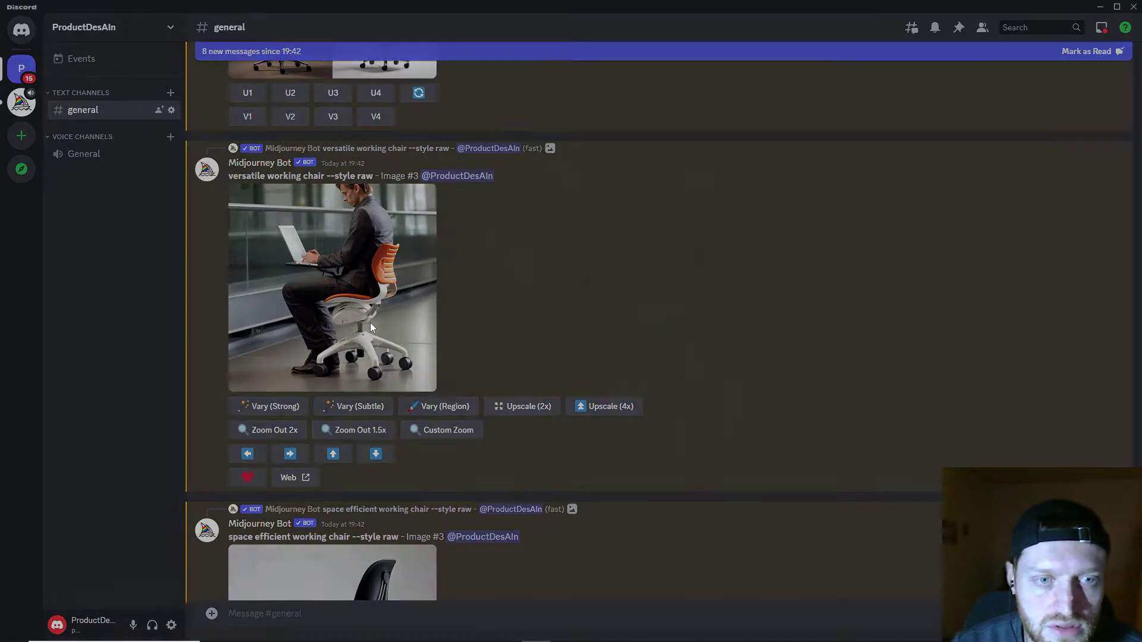
{"action": "left_click", "coordinate": [807, 305]}
{"action": "scroll", "coordinate": [333, 285], "scroll_direction": "down", "scroll_amount": 6}
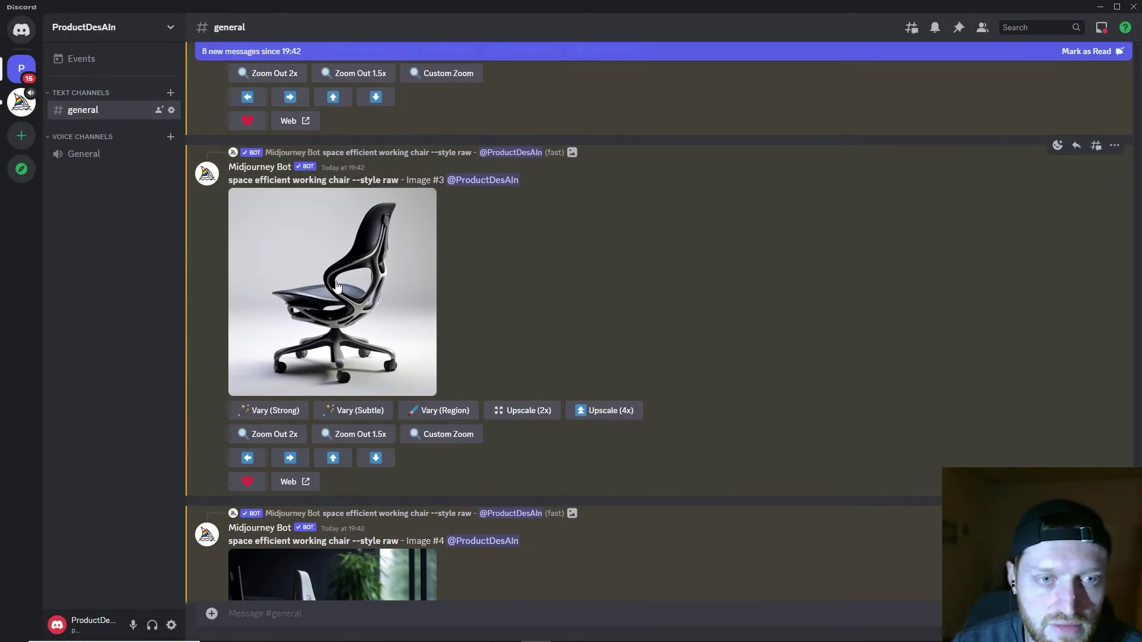
{"action": "scroll", "coordinate": [339, 286], "scroll_direction": "up", "scroll_amount": 5}
{"action": "left_click", "coordinate": [362, 279]}
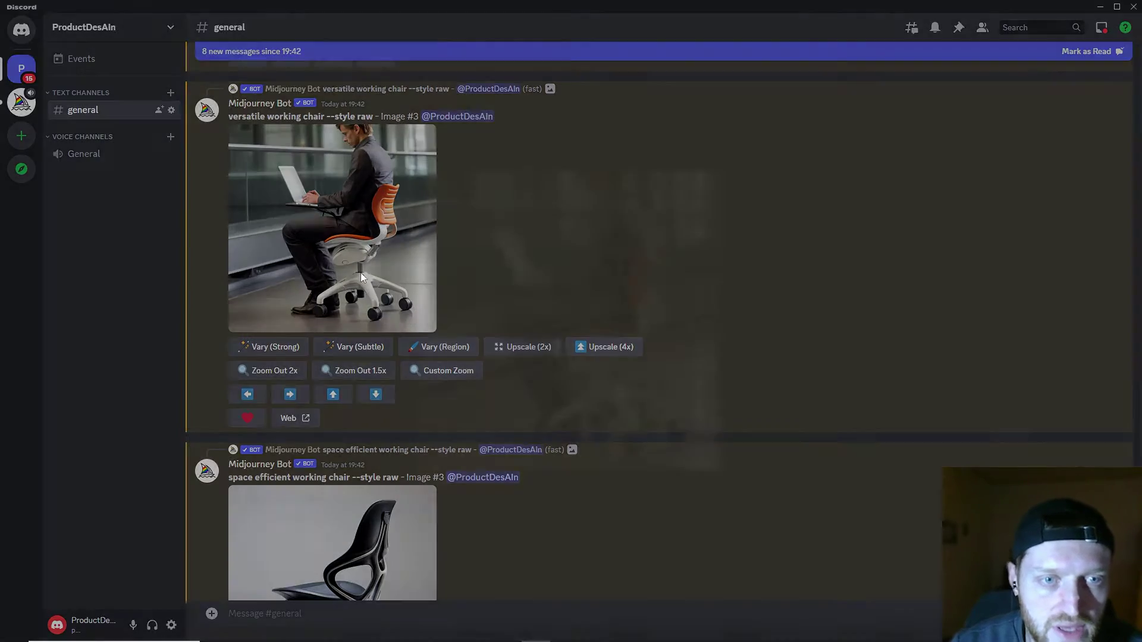
{"action": "left_click", "coordinate": [808, 270]}
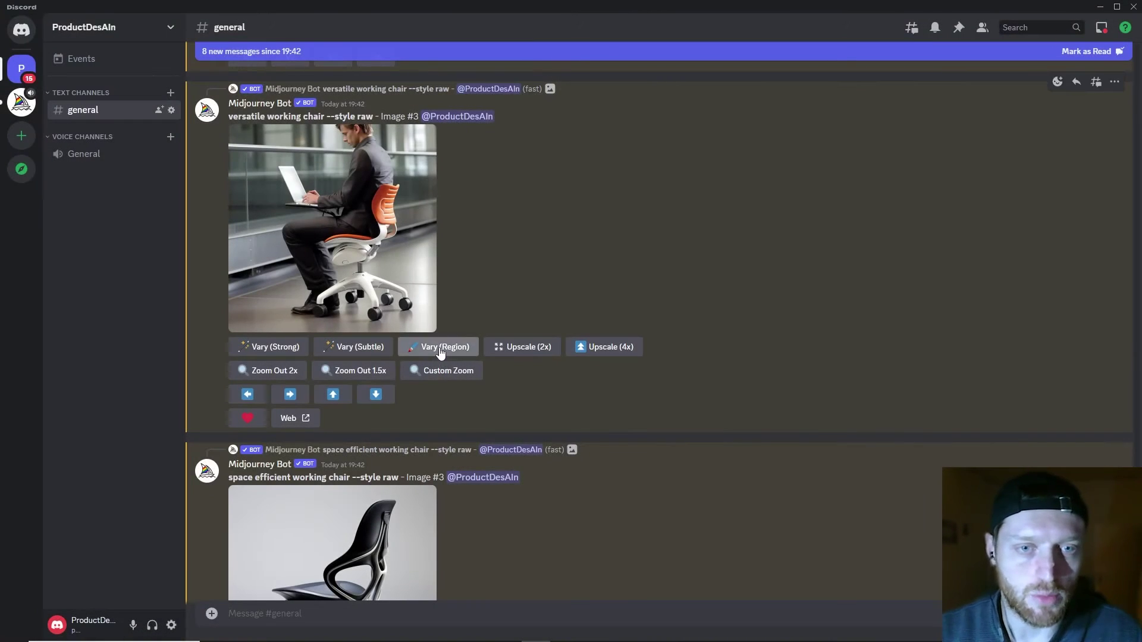
Lasso the seat mechanism in Vary (Region), append ', clean lines', submit and preview the result
{"action": "left_click", "coordinate": [448, 351]}
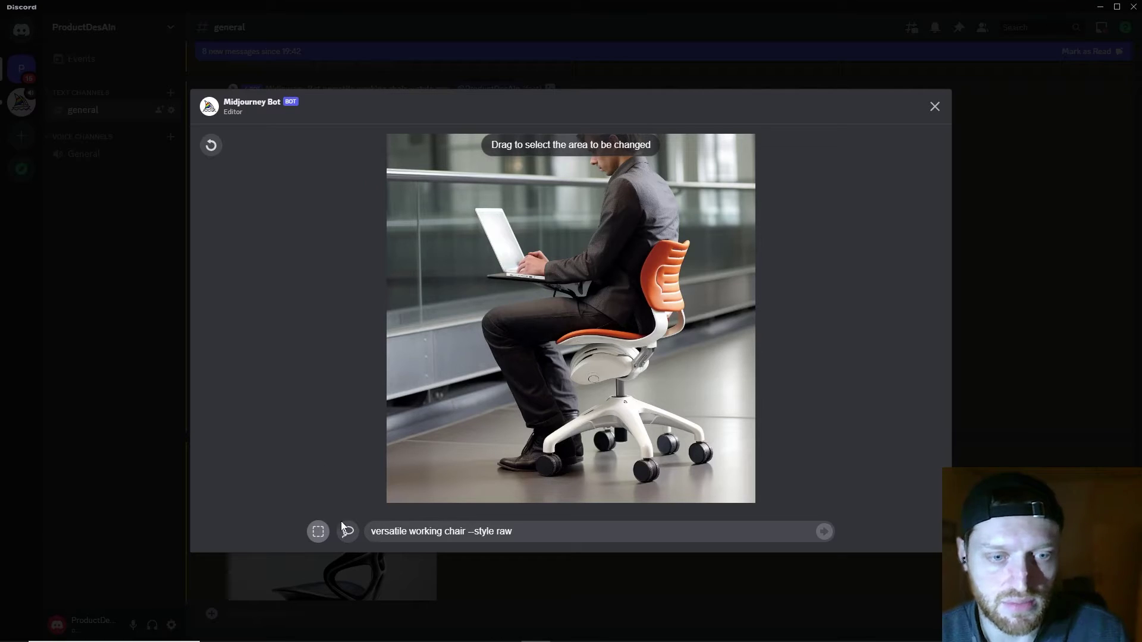
{"action": "left_click", "coordinate": [346, 530]}
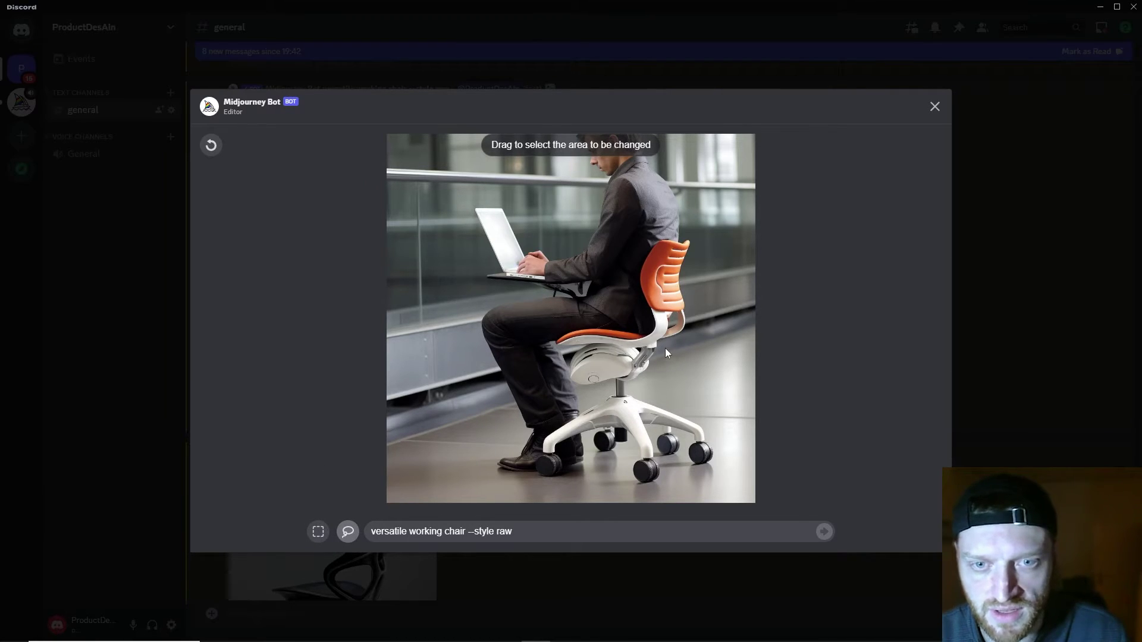
{"action": "mouse_move", "coordinate": [665, 353]}
{"action": "left_mouse_down"}
{"action": "mouse_move", "coordinate": [568, 352]}
{"action": "mouse_move", "coordinate": [562, 370]}
{"action": "mouse_move", "coordinate": [587, 394]}
{"action": "left_mouse_up"}
{"action": "left_click_drag", "start_coordinate": [663, 354], "coordinate": [664, 345]}
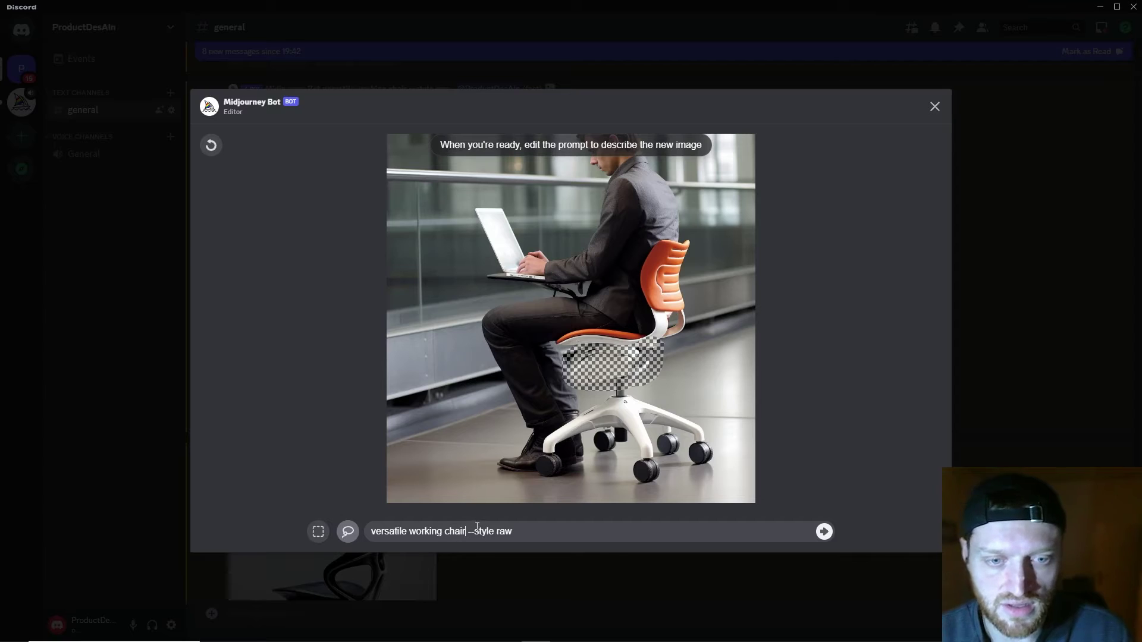
{"action": "type", "text": ", clean"}
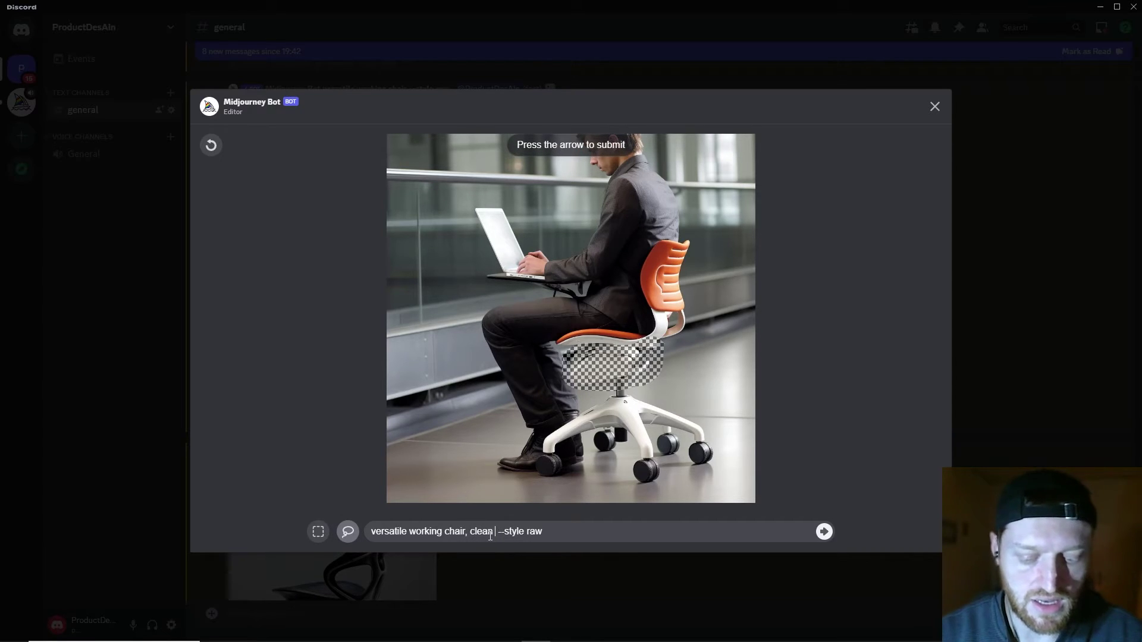
{"action": "type", "text": " lines"}
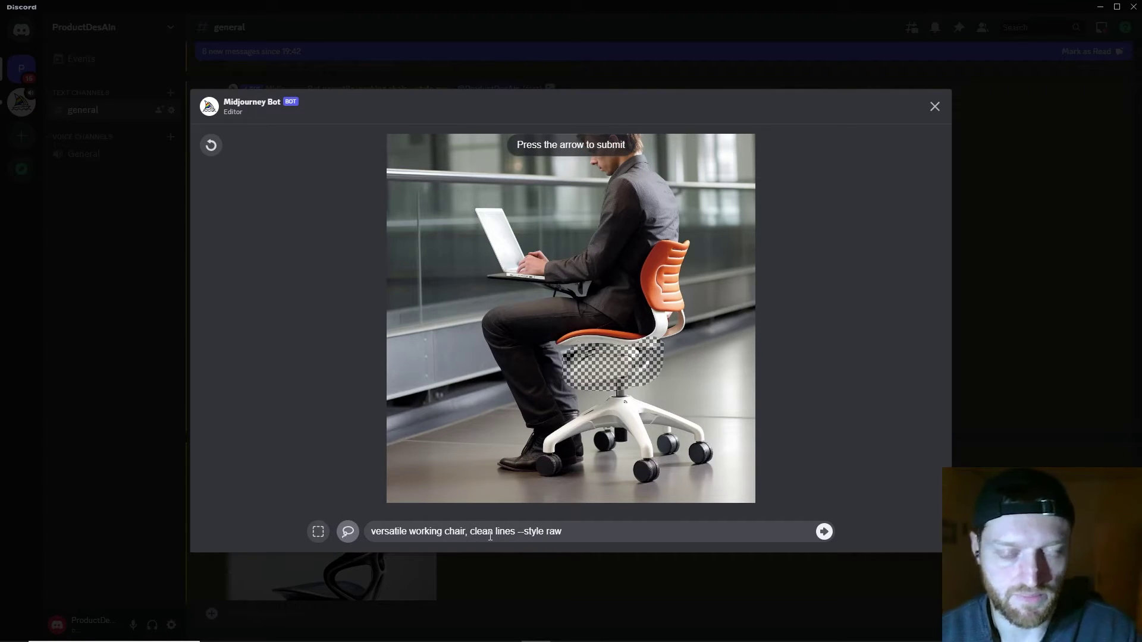
{"action": "left_click", "coordinate": [824, 531]}
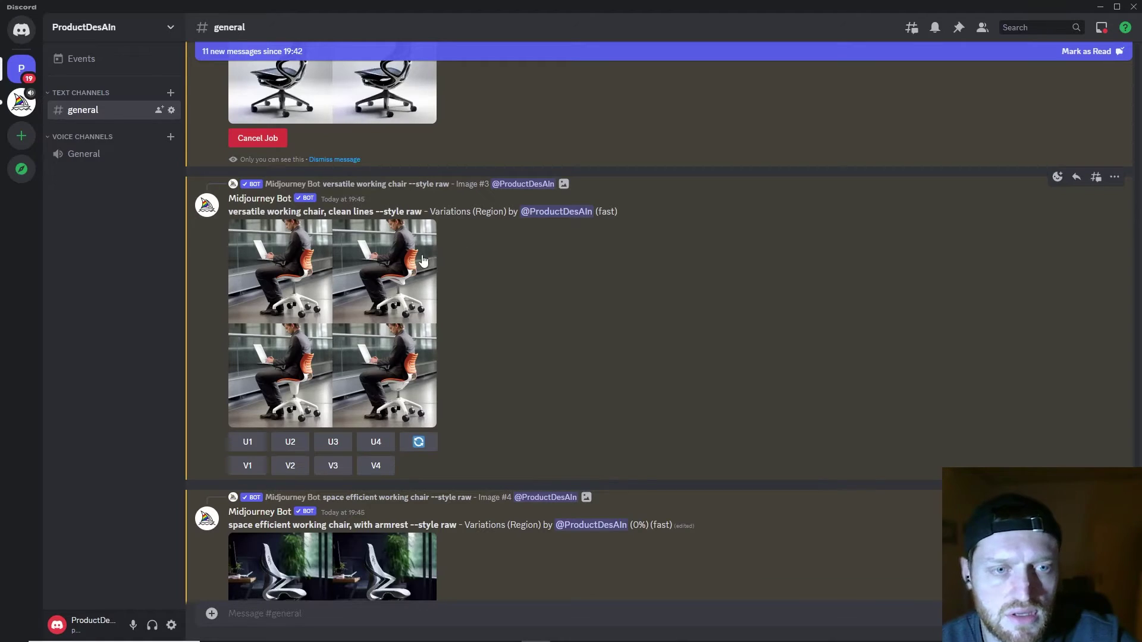
{"action": "left_click", "coordinate": [337, 272]}
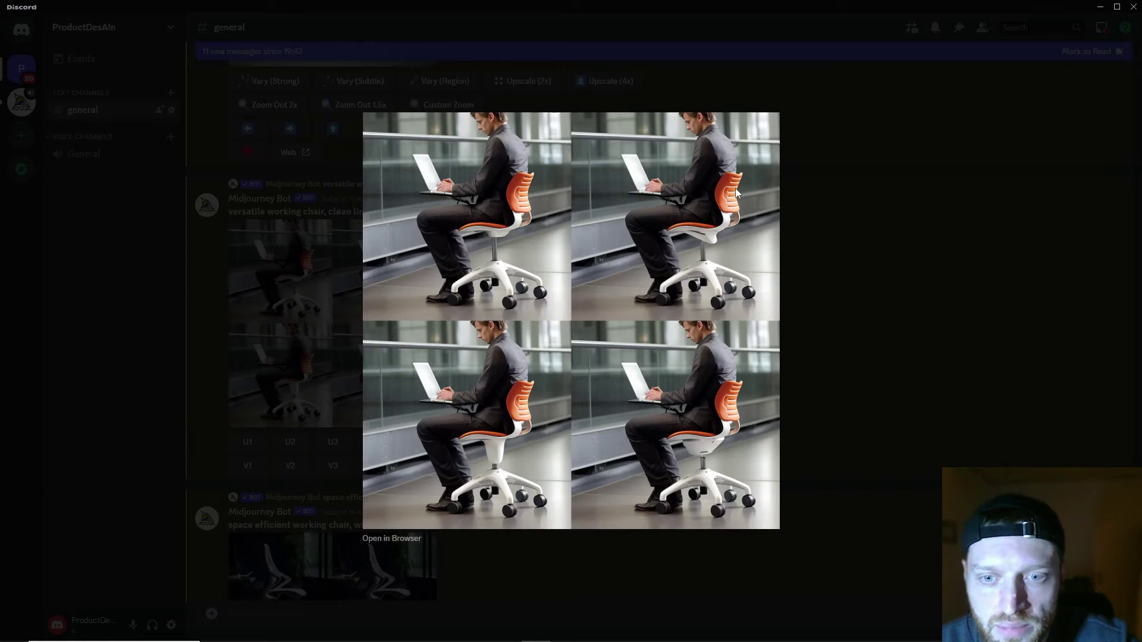
Upscale the second clean-lines variation (U2) and preview the space efficient chair image
{"action": "left_click", "coordinate": [804, 272]}
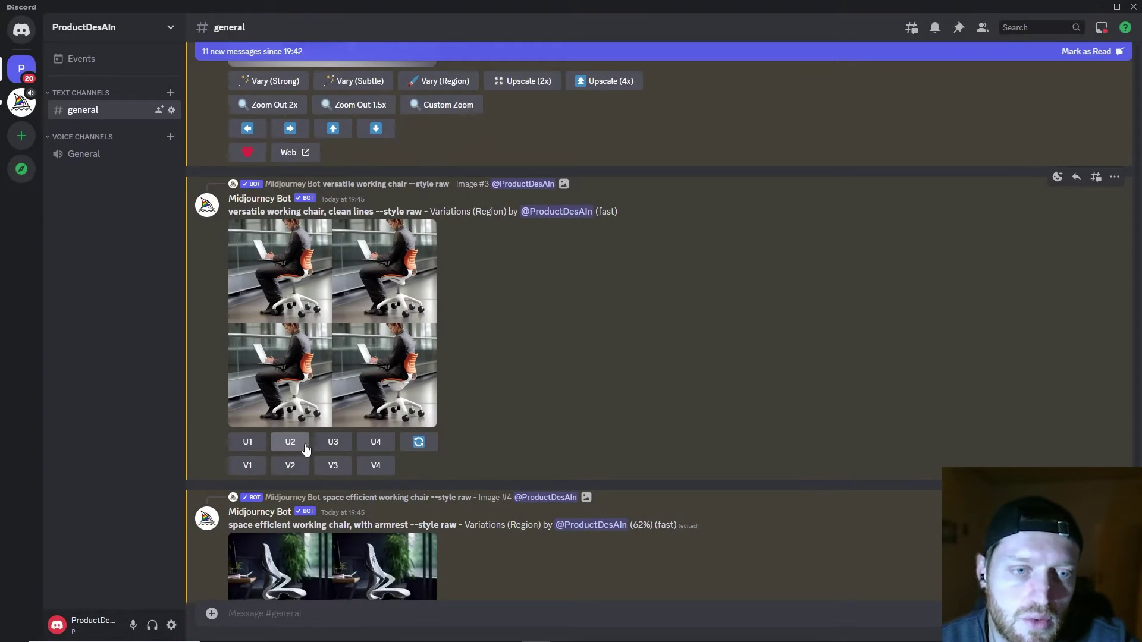
{"action": "left_click", "coordinate": [290, 442]}
{"action": "scroll", "coordinate": [483, 321], "scroll_direction": "down", "scroll_amount": 5}
{"action": "left_click", "coordinate": [333, 298]}
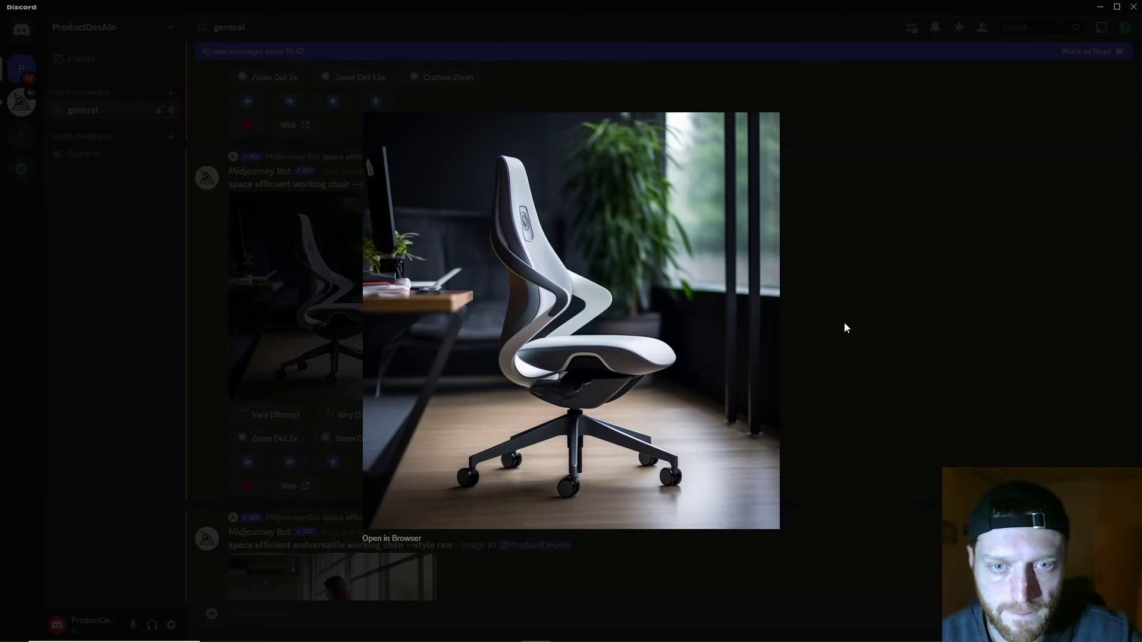
{"action": "left_click", "coordinate": [851, 347]}
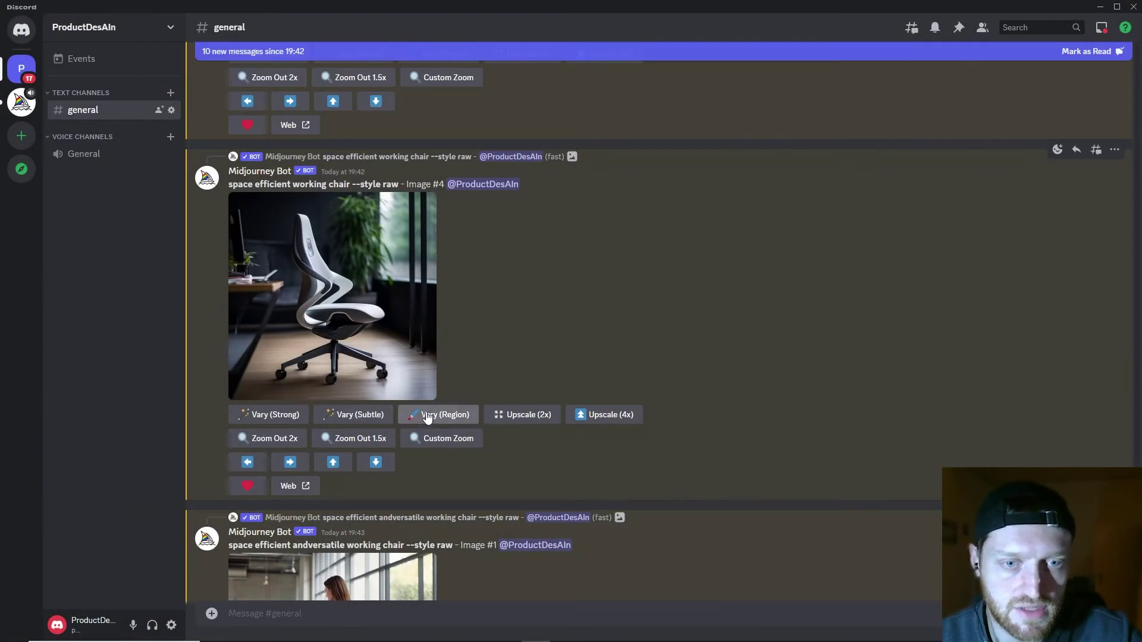
Lasso the chair back in Vary (Region) and submit with ', with armrest' added
{"action": "left_click", "coordinate": [466, 415]}
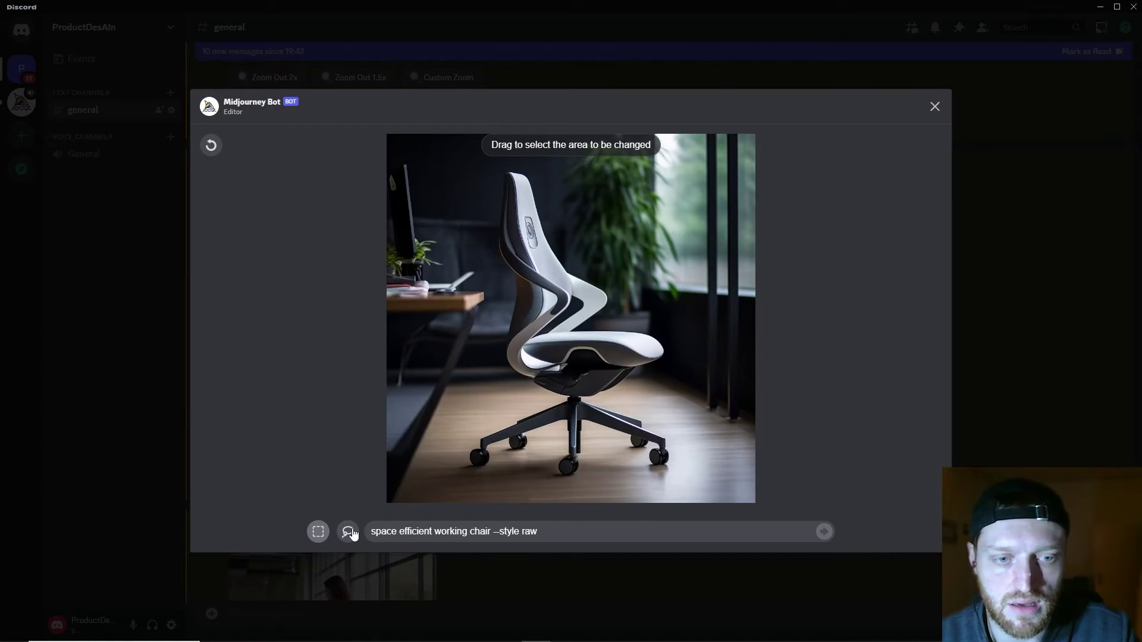
{"action": "left_click", "coordinate": [348, 531]}
{"action": "left_click_drag", "start_coordinate": [650, 286], "coordinate": [545, 306]}
{"action": "left_click", "coordinate": [492, 531]}
{"action": "type", "text": ", with armrest"}
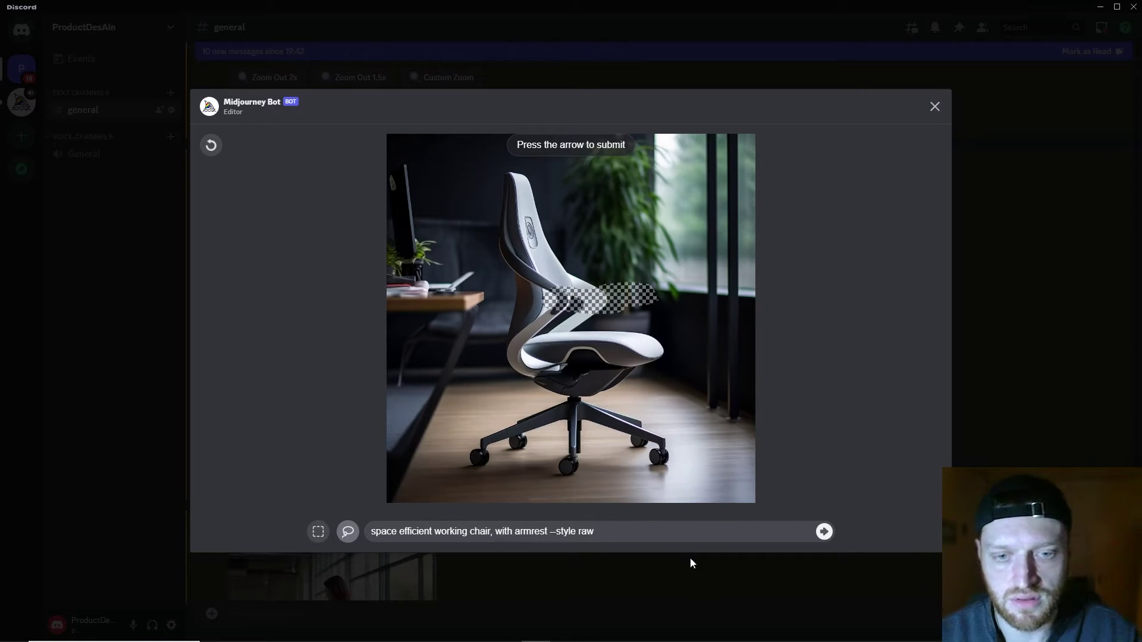
{"action": "left_click", "coordinate": [821, 536]}
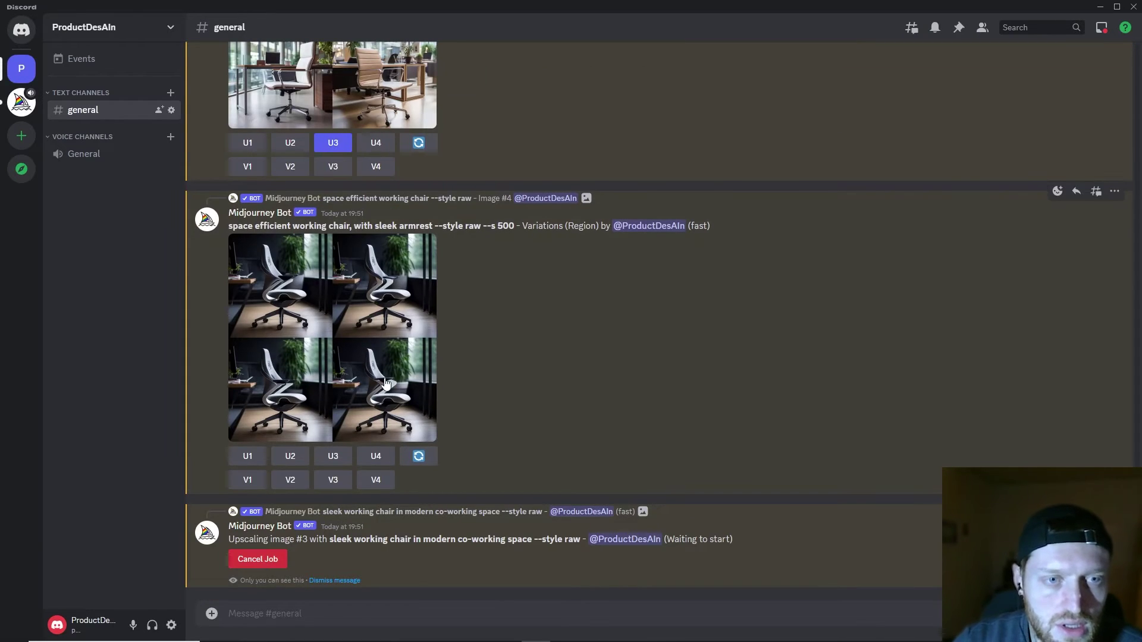
Preview the armrest variation grid, then reroll the sleek armrest job
{"action": "left_click", "coordinate": [386, 382]}
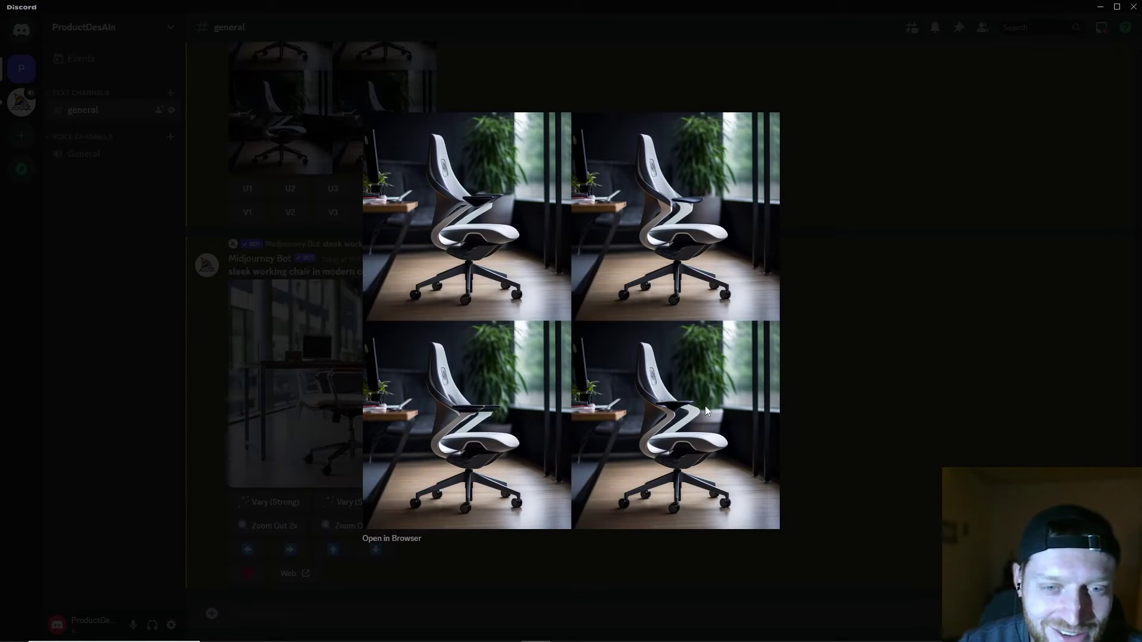
{"action": "left_click", "coordinate": [823, 364]}
{"action": "scroll", "coordinate": [336, 281], "scroll_direction": "up", "scroll_amount": 2}
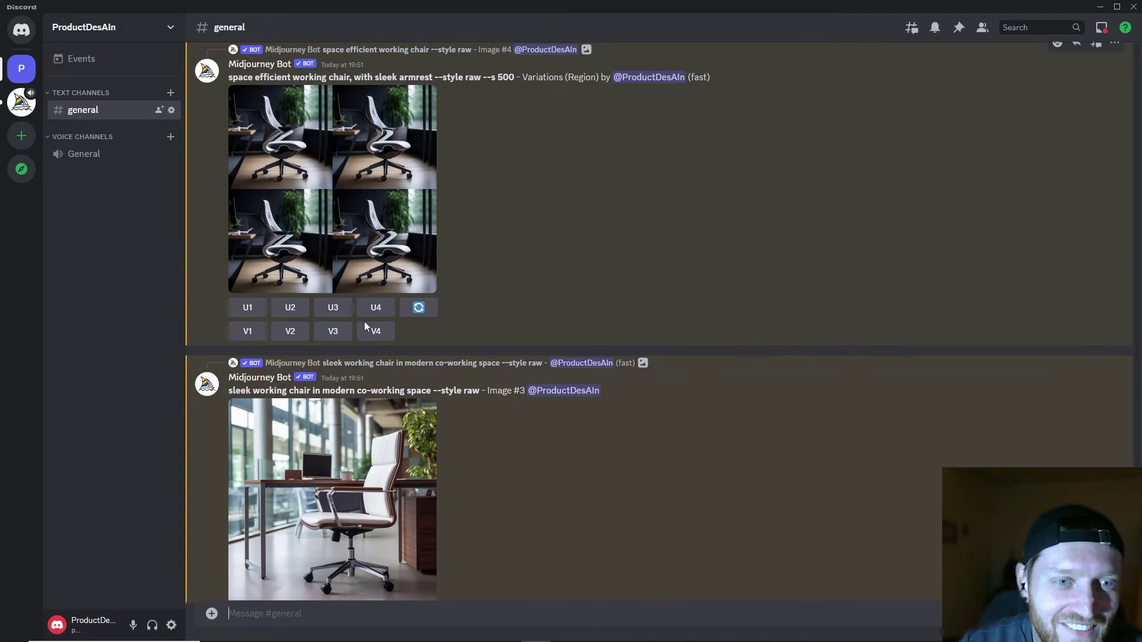
{"action": "left_click", "coordinate": [425, 310]}
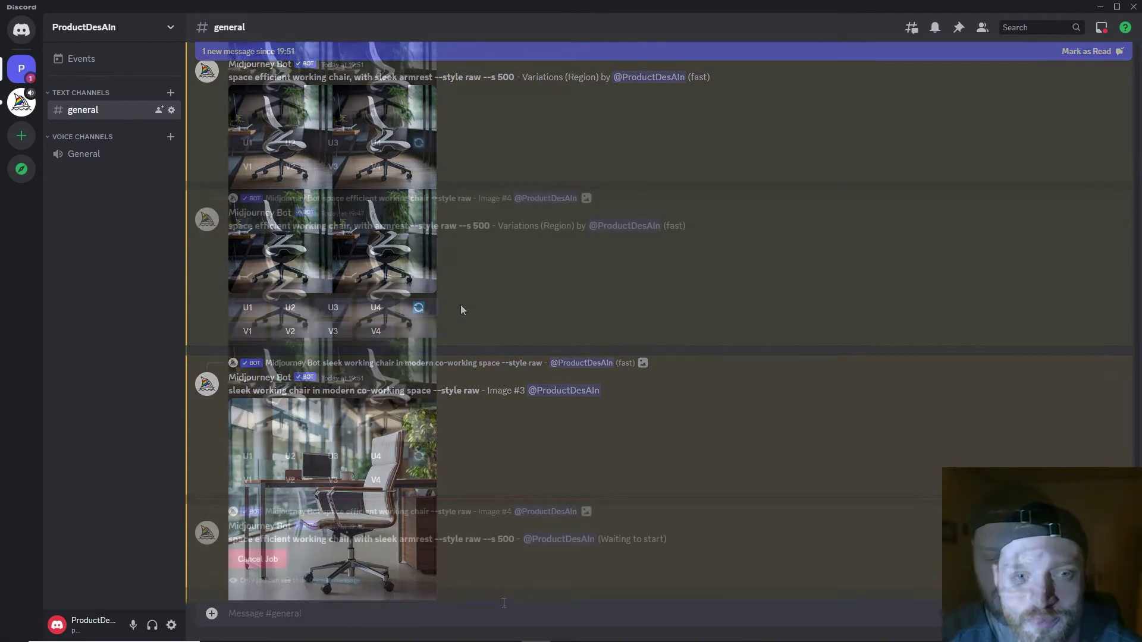
Start an /imagine generation and preview the modern co-working space grid
{"action": "left_click", "coordinate": [503, 603]}
{"action": "type", "text": "/"}
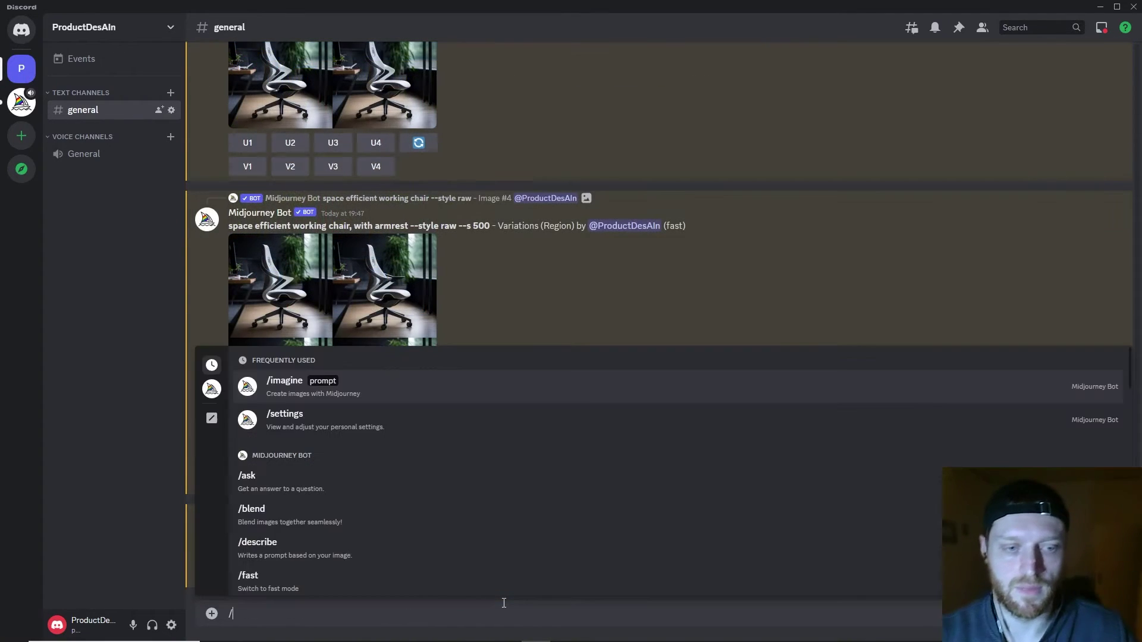
{"action": "left_click", "coordinate": [418, 392]}
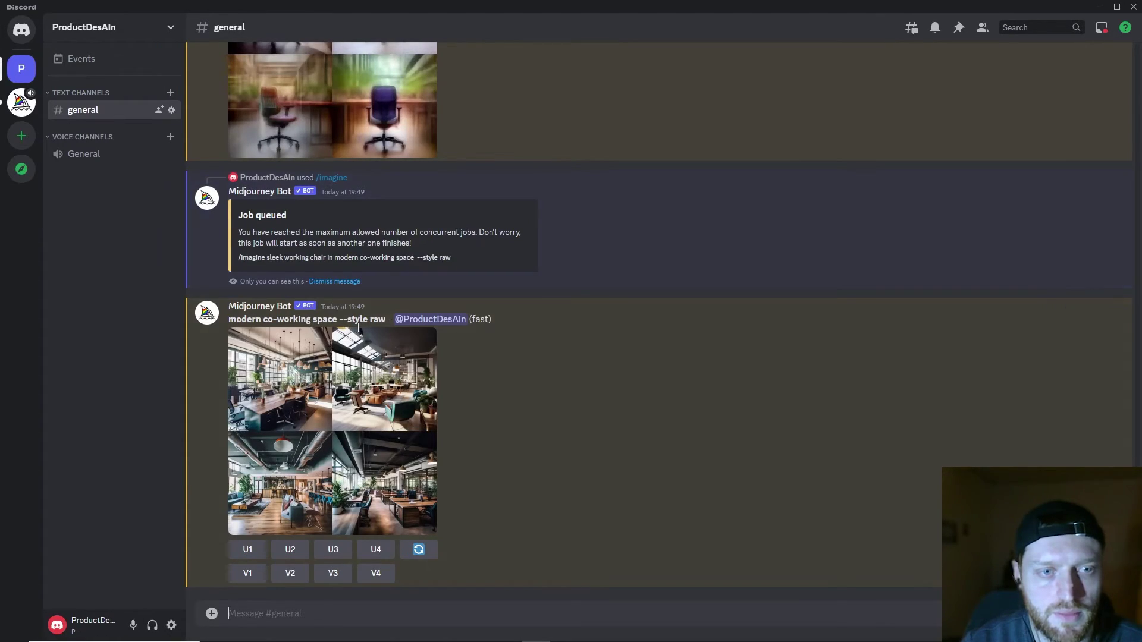
{"action": "left_click", "coordinate": [306, 395]}
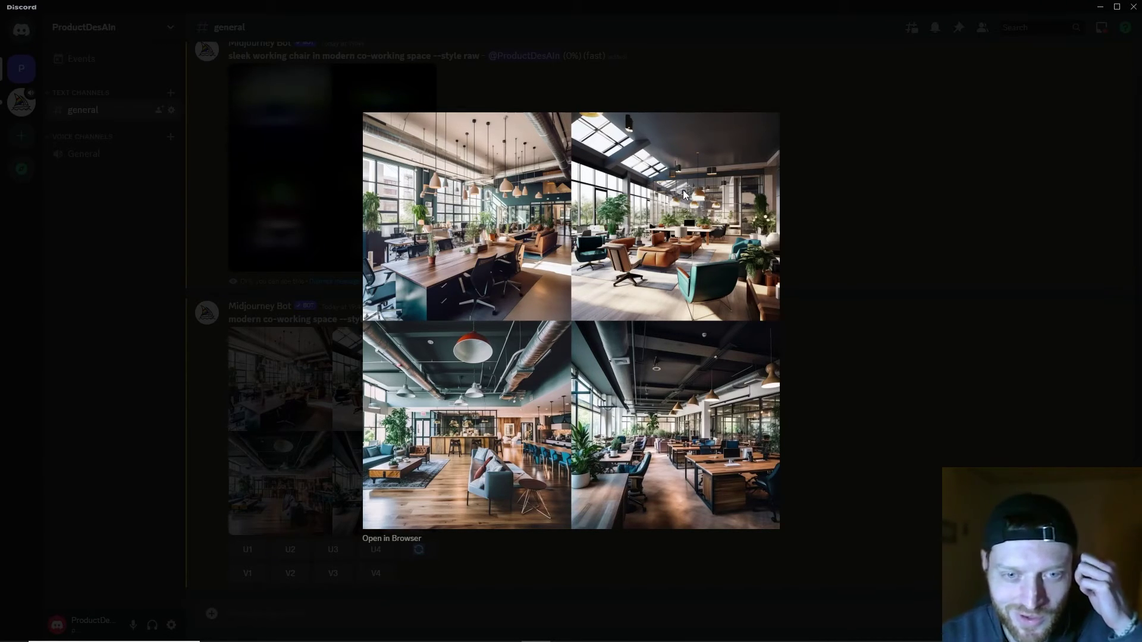
Review the co-working chair grid and sleek armrest upscale, then bring up the slash-command list
{"action": "left_click", "coordinate": [801, 323]}
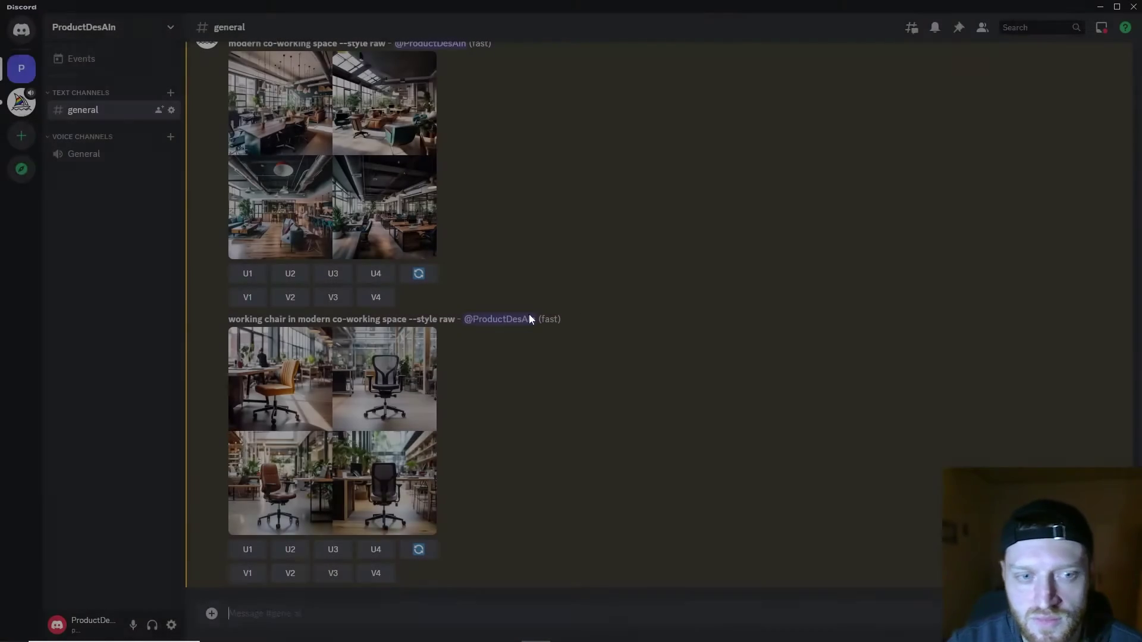
{"action": "scroll", "coordinate": [380, 261], "scroll_direction": "up", "scroll_amount": 3}
{"action": "scroll", "coordinate": [351, 250], "scroll_direction": "down", "scroll_amount": 3}
{"action": "left_click", "coordinate": [356, 378]}
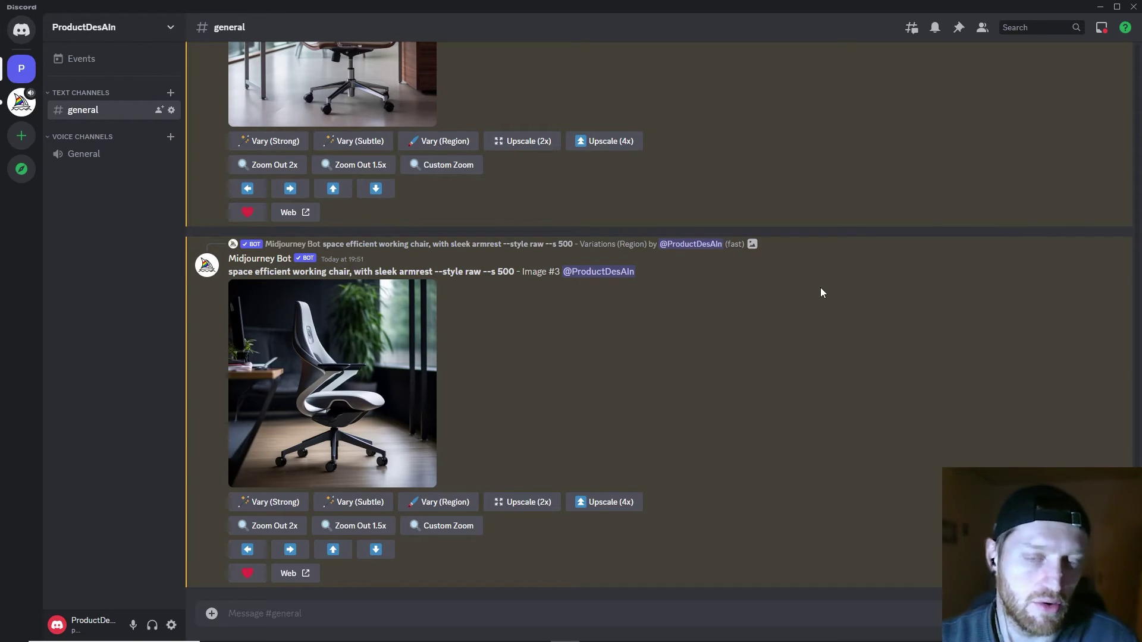
{"action": "scroll", "coordinate": [522, 224], "scroll_direction": "up", "scroll_amount": 3}
{"action": "scroll", "coordinate": [523, 225], "scroll_direction": "down", "scroll_amount": 3}
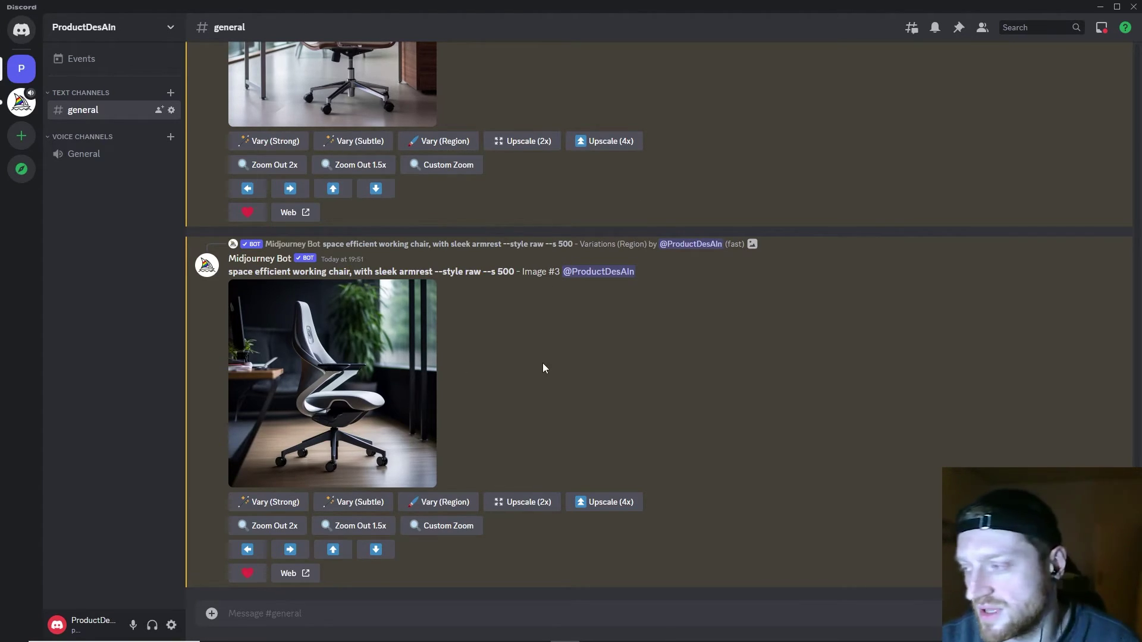
{"action": "left_click", "coordinate": [628, 615]}
{"action": "type", "text": "/"}
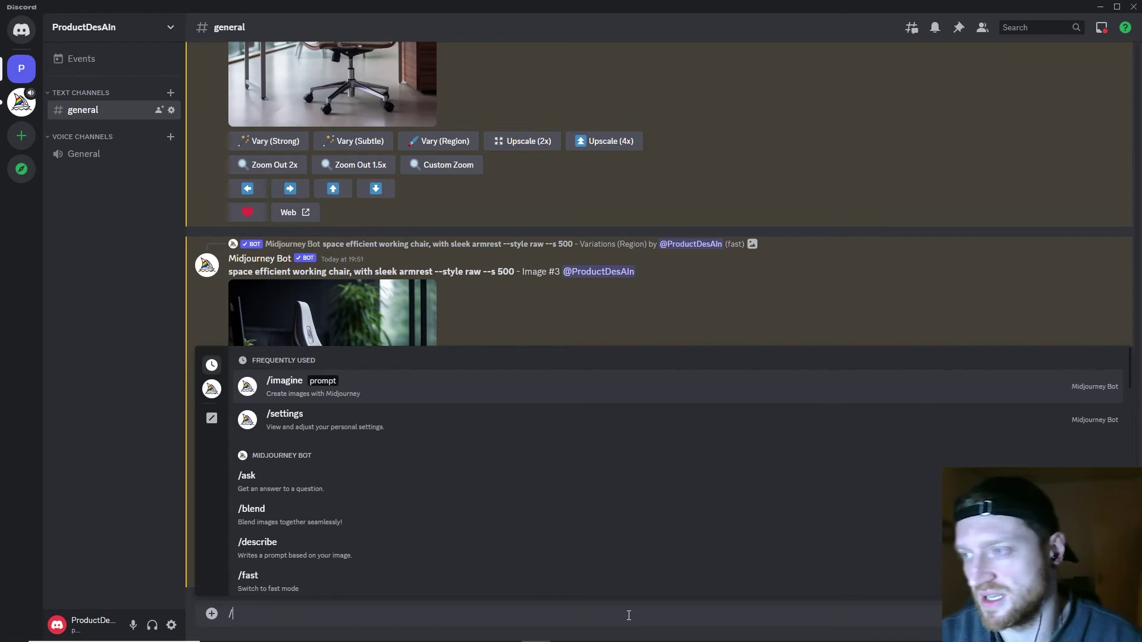
Send /imagine 'industrial design sketch, multiple angles, space efficient working chair'
{"action": "left_click", "coordinate": [538, 392]}
{"action": "type", "text": "ind"}
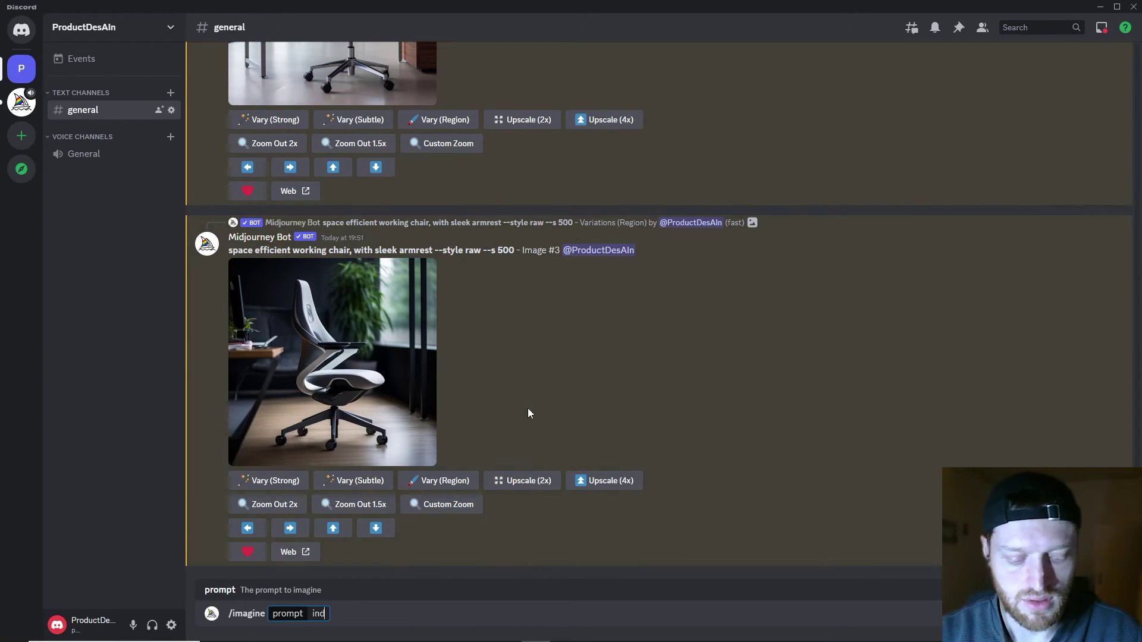
{"action": "type", "text": "ustrial design"}
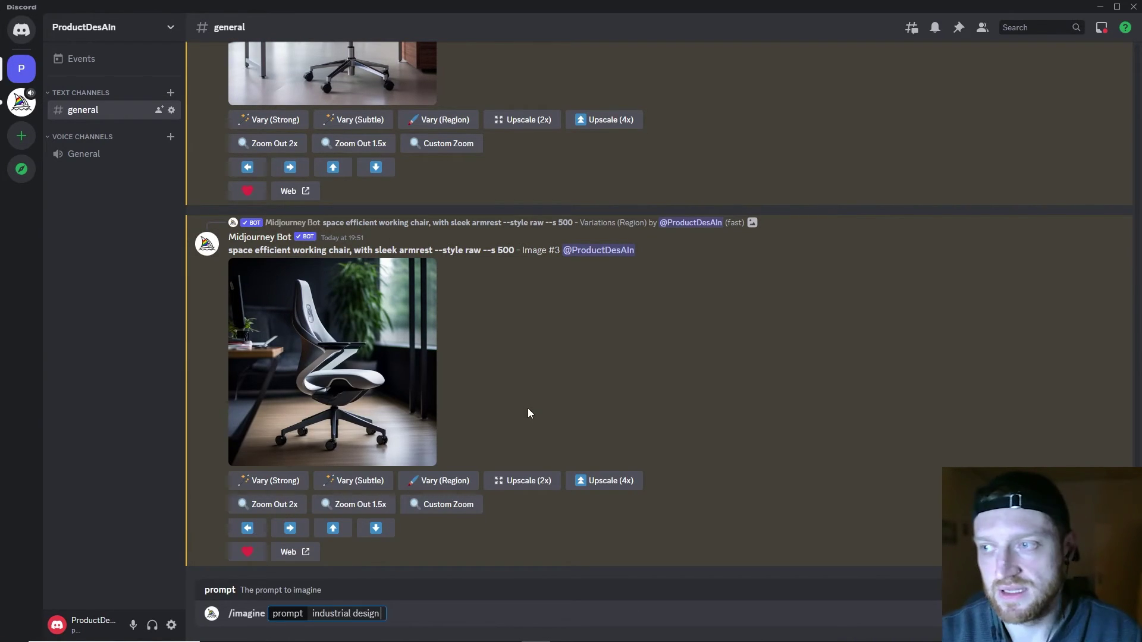
{"action": "type", "text": " sketch, "}
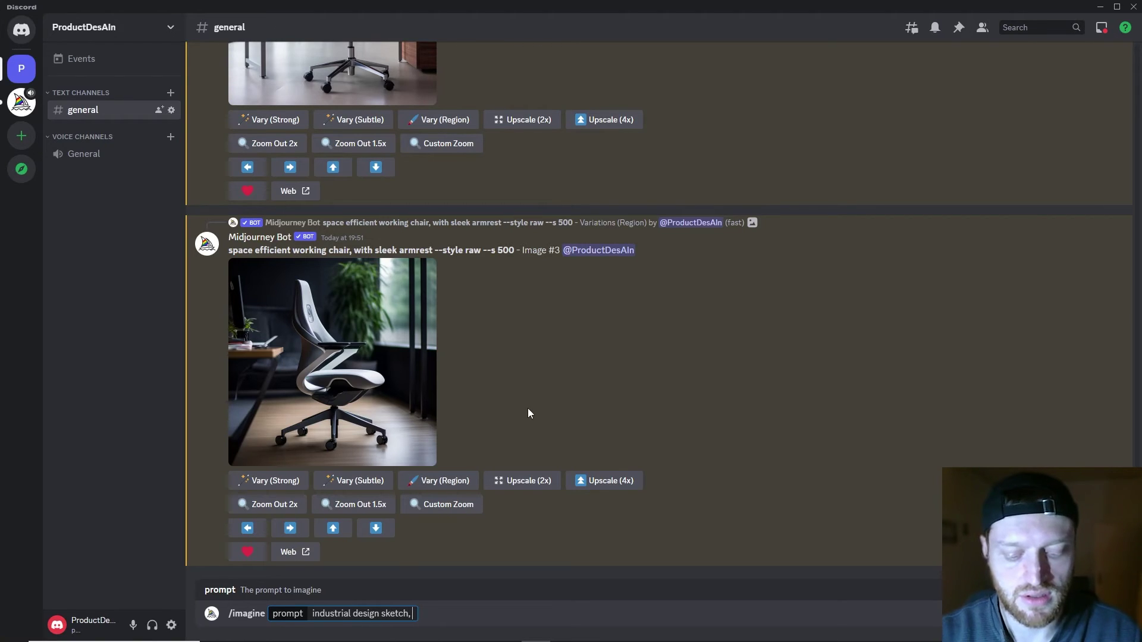
{"action": "type", "text": "multiple angles"}
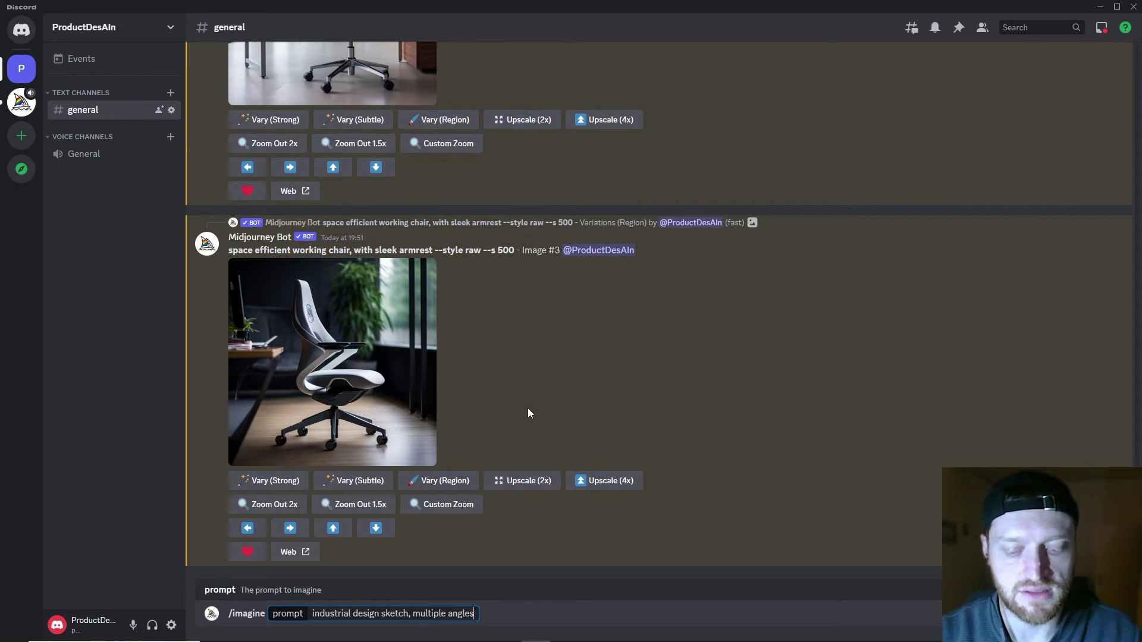
{"action": "type", "text": ","}
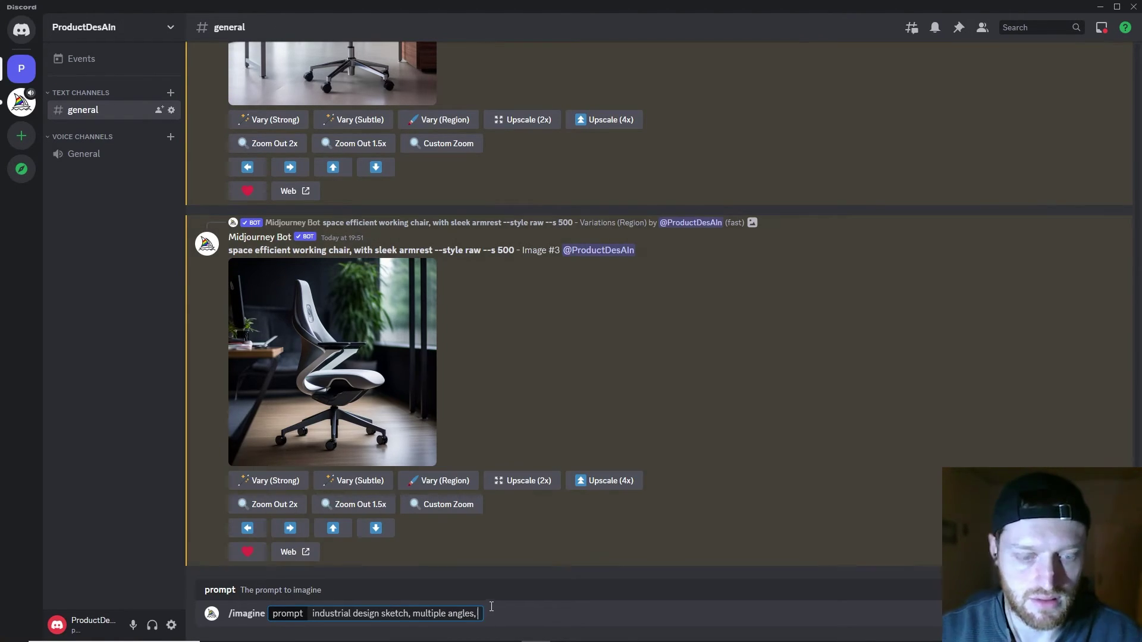
{"action": "type", "text": "space efficient working chair"}
{"action": "key", "text": "Return"}
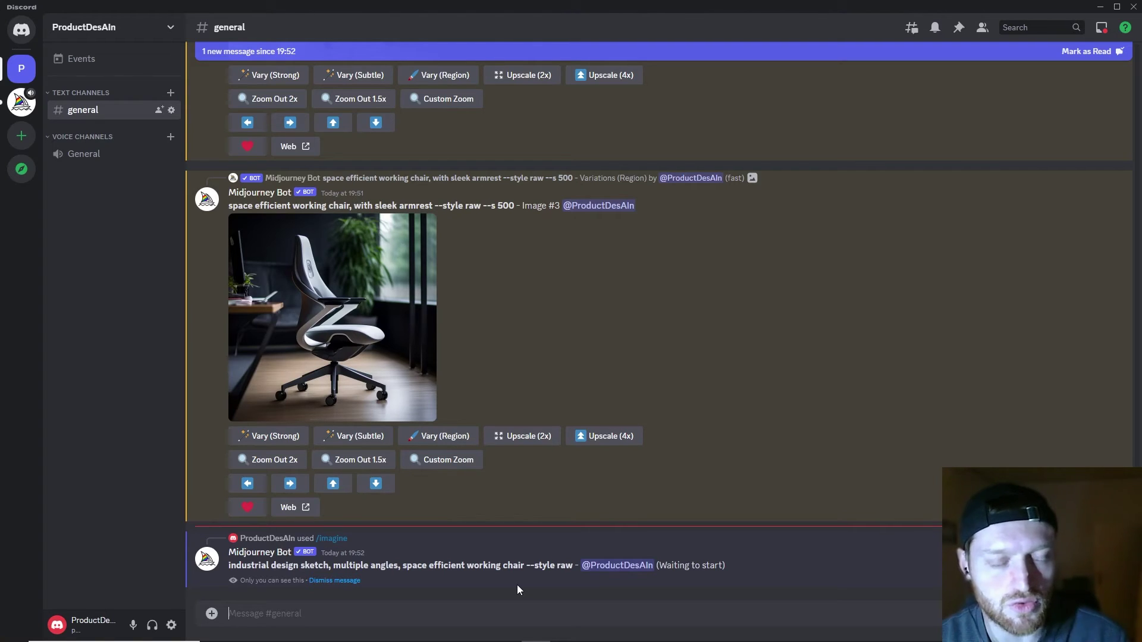
Submit an /imagine prompt 'space efficient working chair, pencil sketch, concept art, product design, 2d sketch'
{"action": "type", "text": "/"}
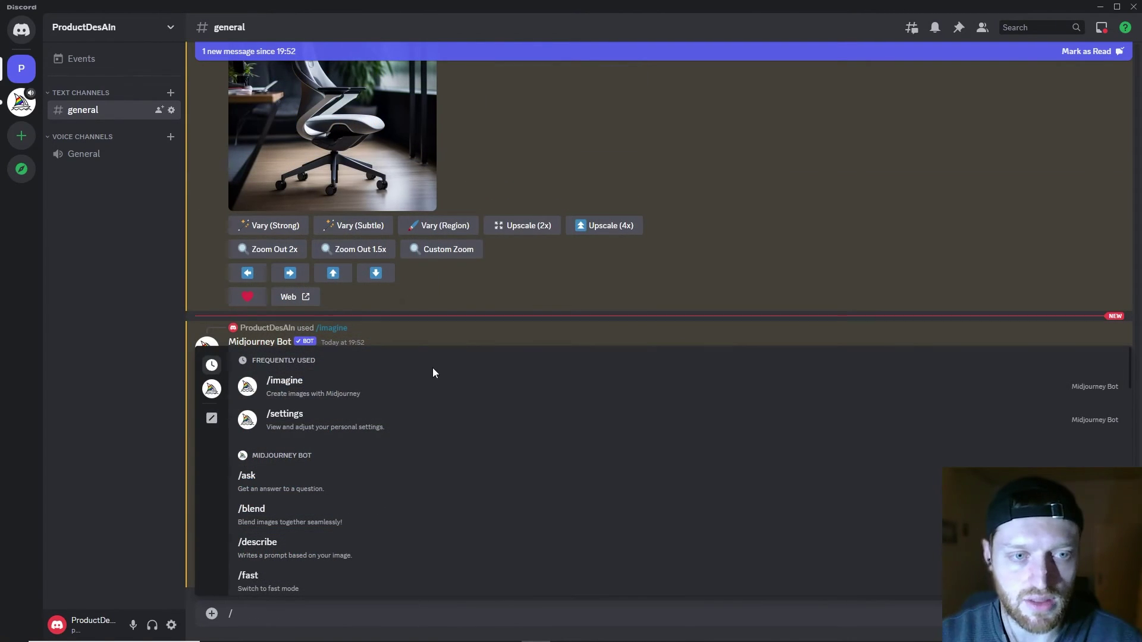
{"action": "left_click", "coordinate": [449, 387]}
{"action": "type", "text": "space efficient working chair"}
{"action": "type", "text": ", pencil sketch, concept"}
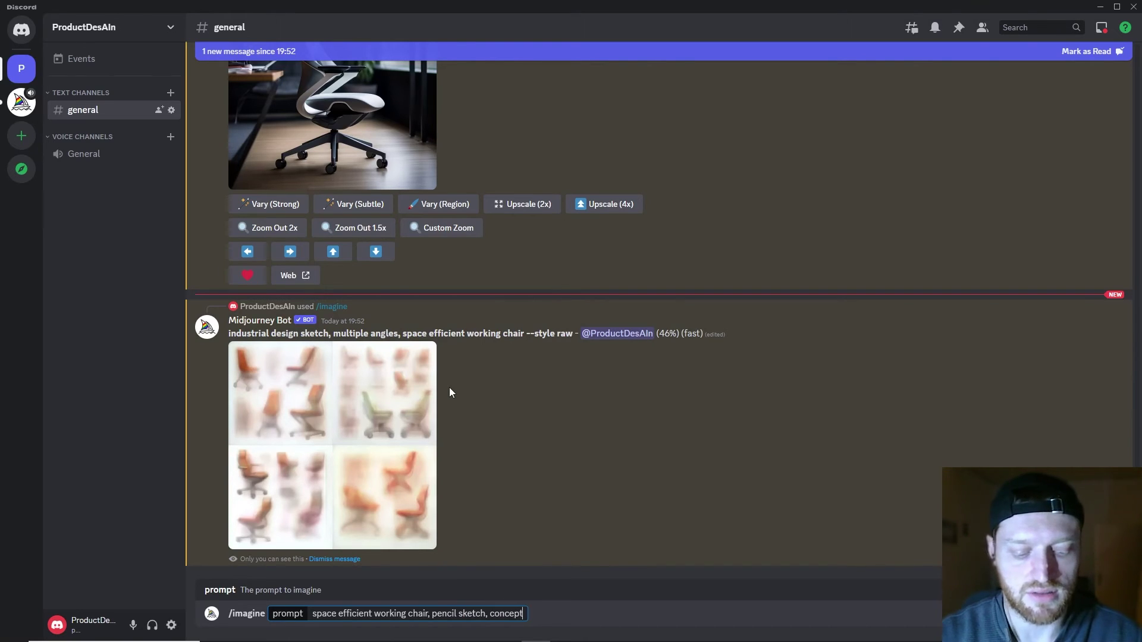
{"action": "type", "text": " art, pr"}
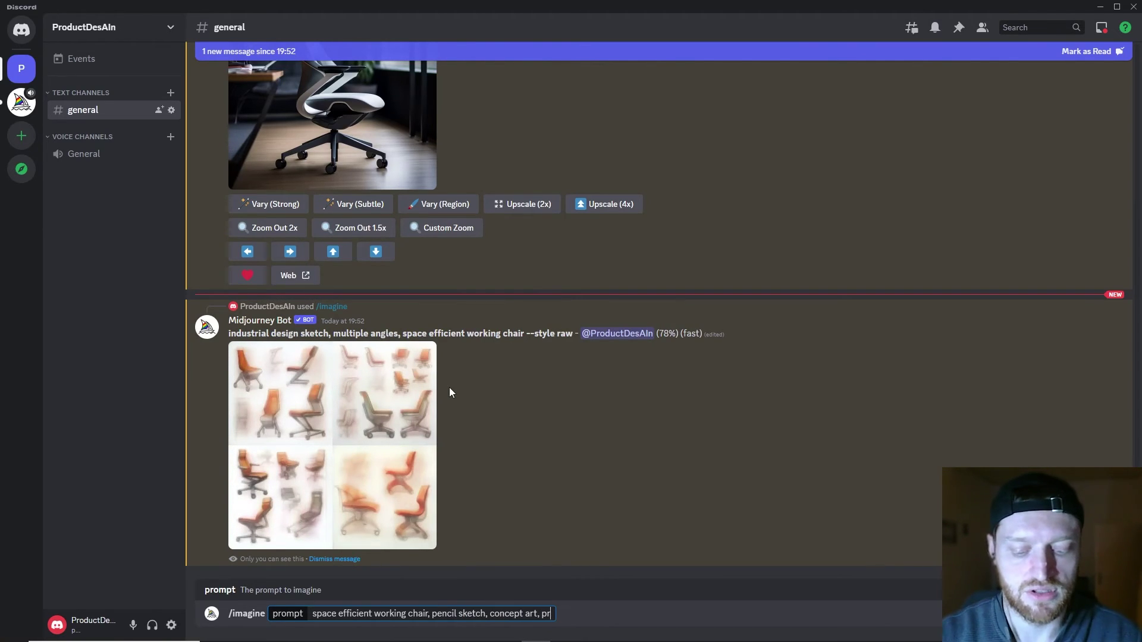
{"action": "type", "text": "oduct design, 2d sketch"}
{"action": "key", "text": "Return"}
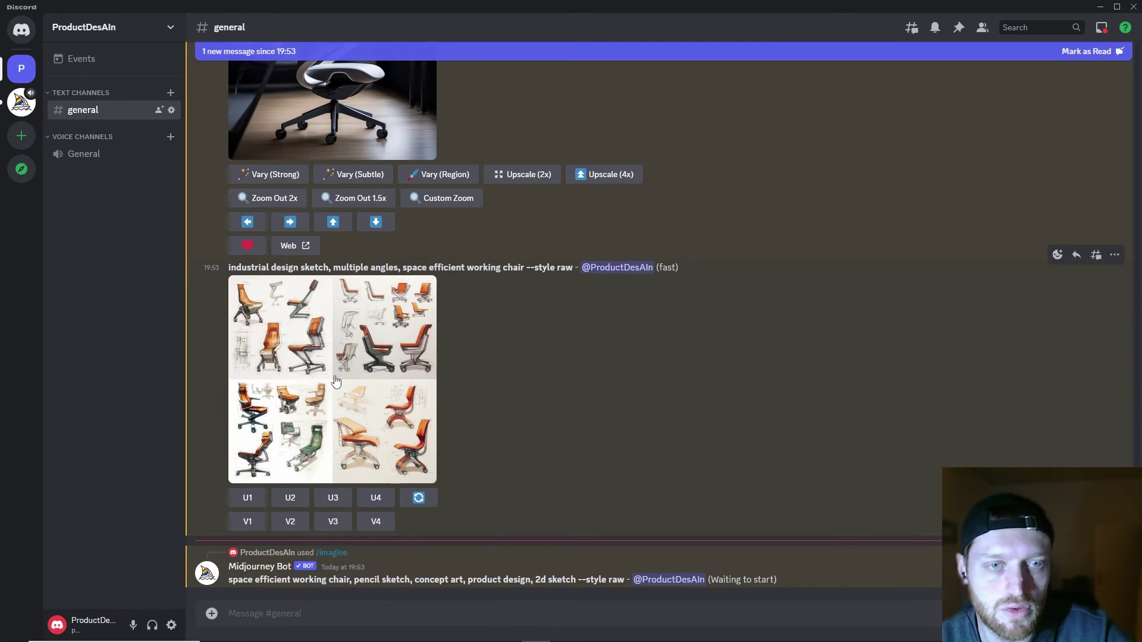
Enlarge and inspect the industrial design sketch grid, the new pencil sketch grid and the orange chair grid
{"action": "left_click", "coordinate": [373, 352]}
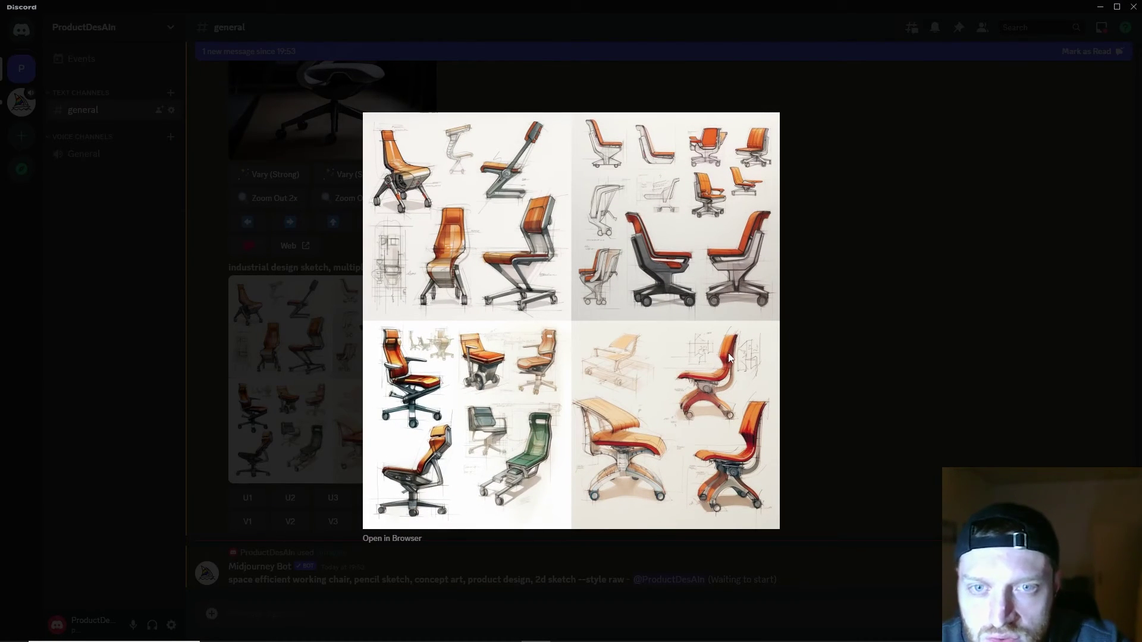
{"action": "key", "text": "Escape"}
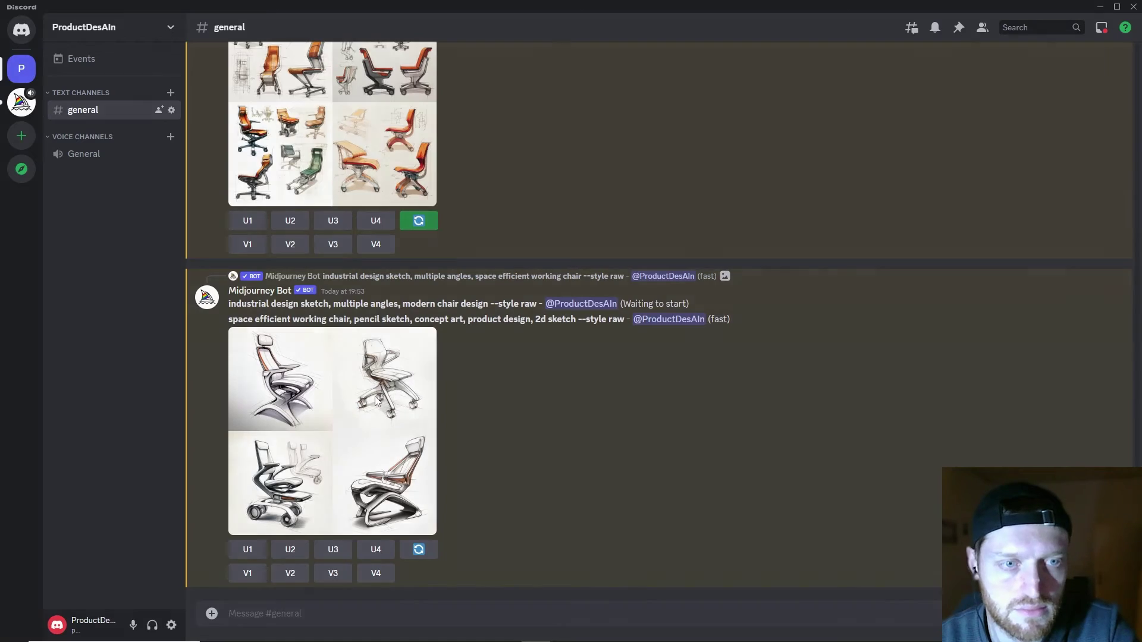
{"action": "left_click", "coordinate": [375, 396]}
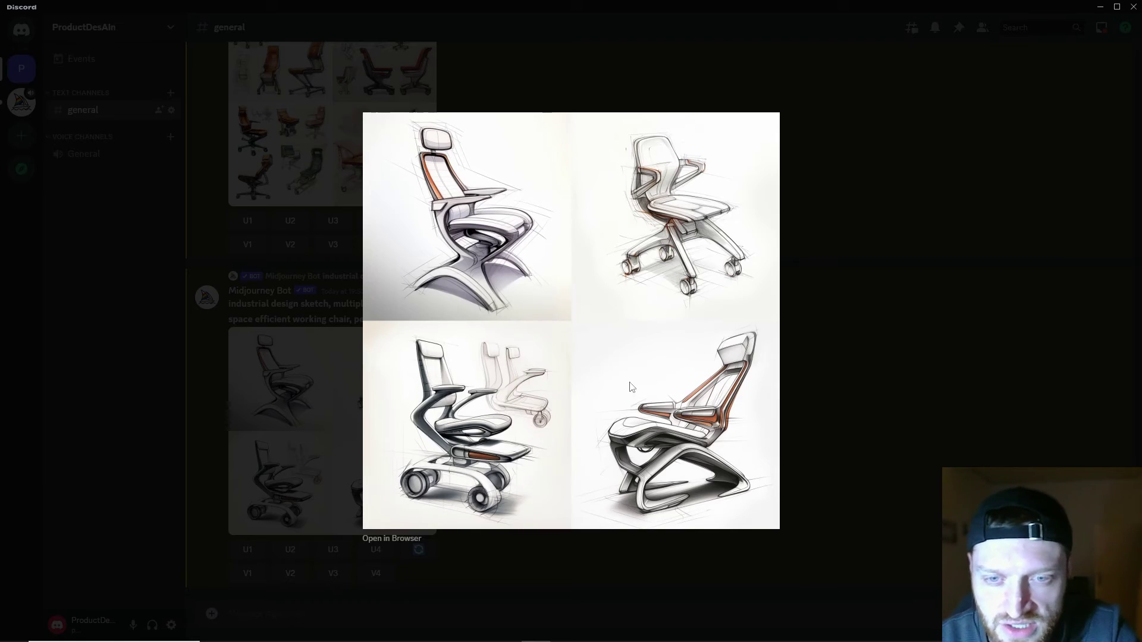
{"action": "left_click", "coordinate": [835, 429]}
{"action": "left_click", "coordinate": [385, 368]}
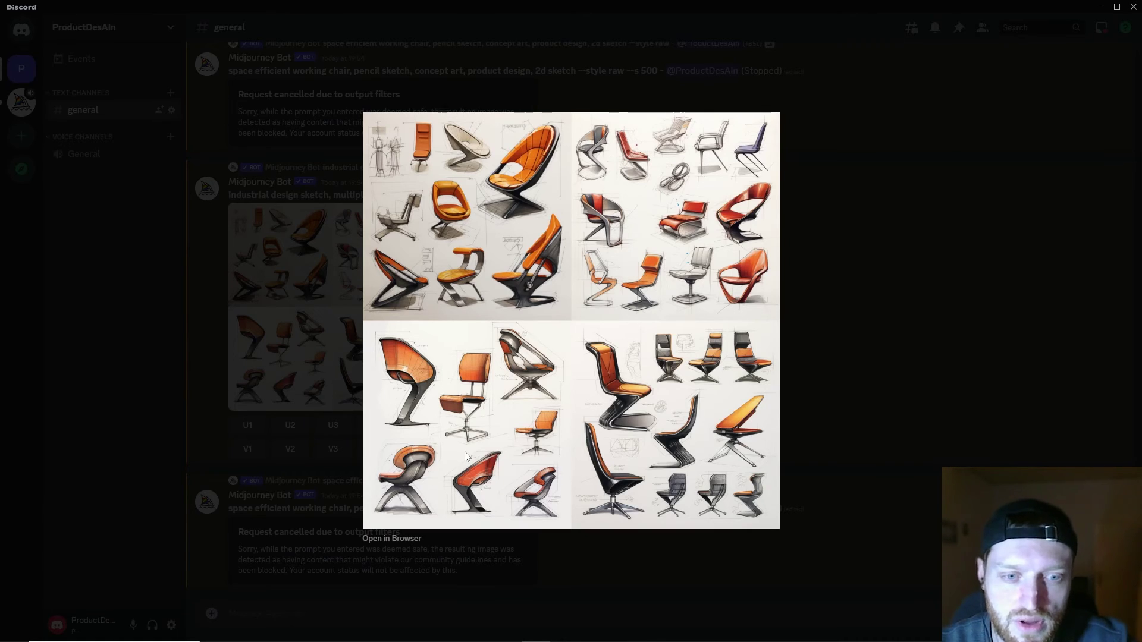
Run /settings and switch the model to Niji Model V5
{"action": "key", "text": "Escape"}
{"action": "type", "text": "/"}
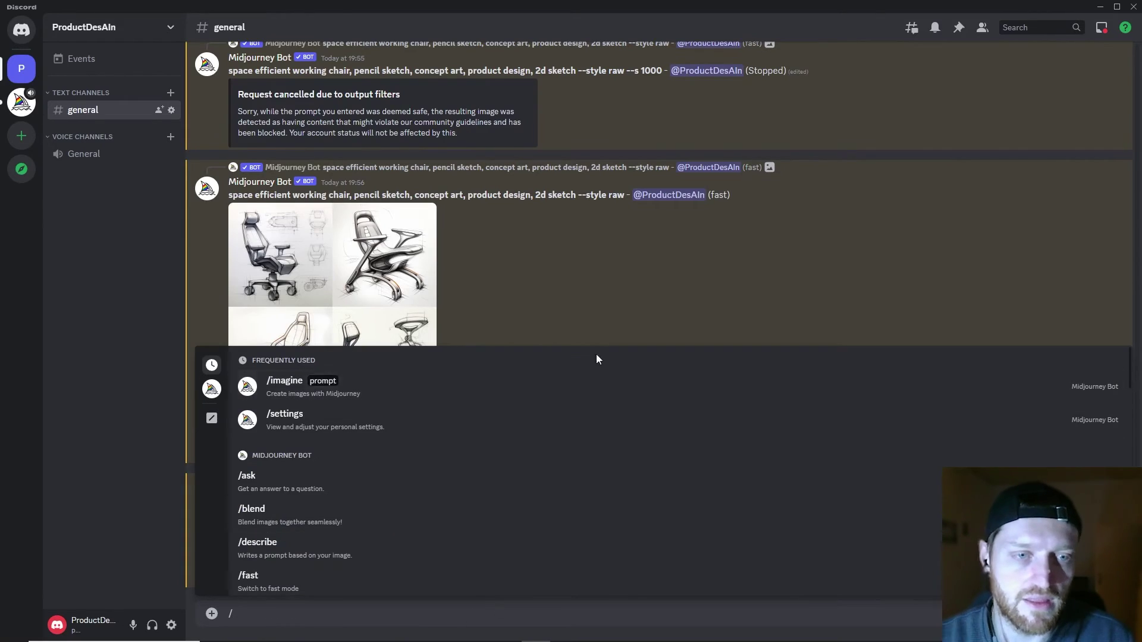
{"action": "left_click", "coordinate": [458, 417]}
{"action": "key", "text": "Return"}
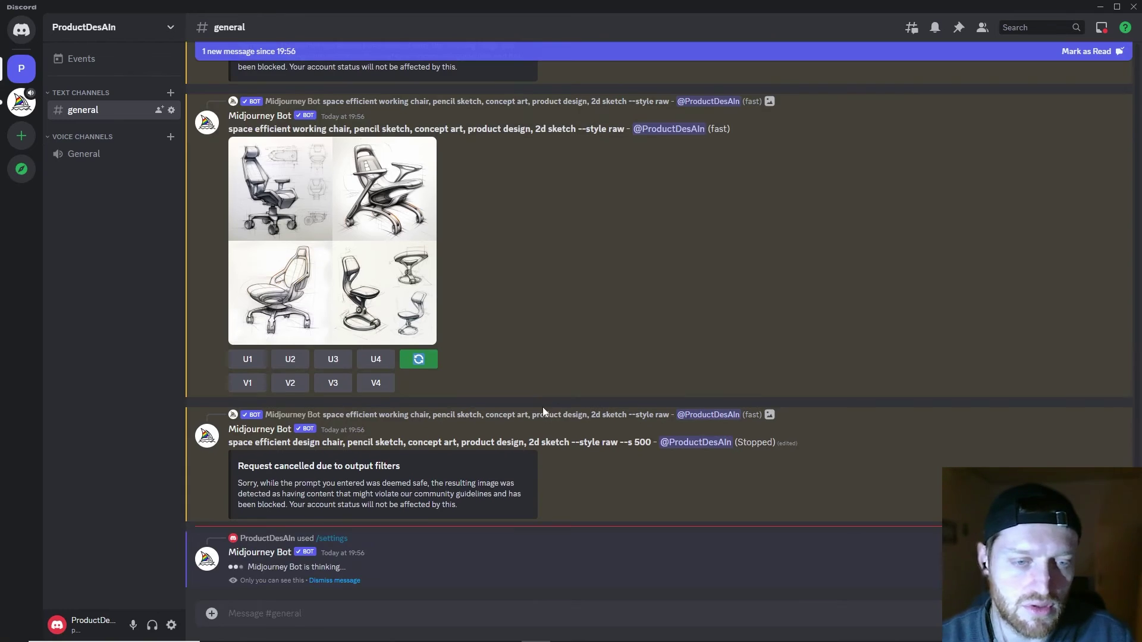
{"action": "left_click", "coordinate": [450, 478]}
{"action": "left_click", "coordinate": [321, 585]}
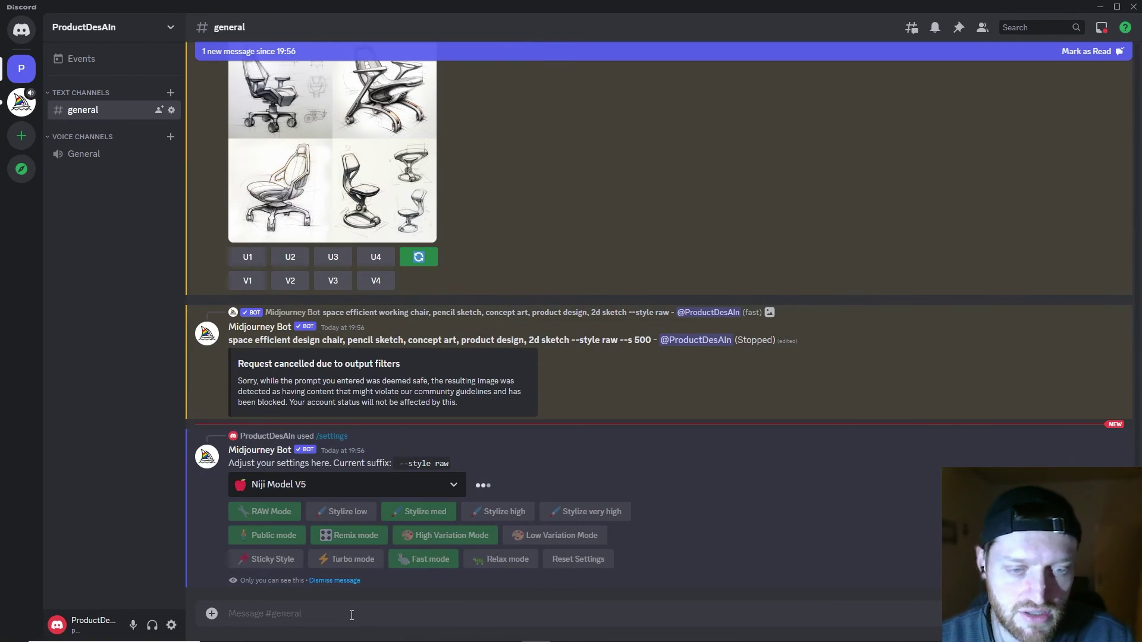
Generate 'space efficient working chair' with /imagine in Niji mode
{"action": "type", "text": "/"}
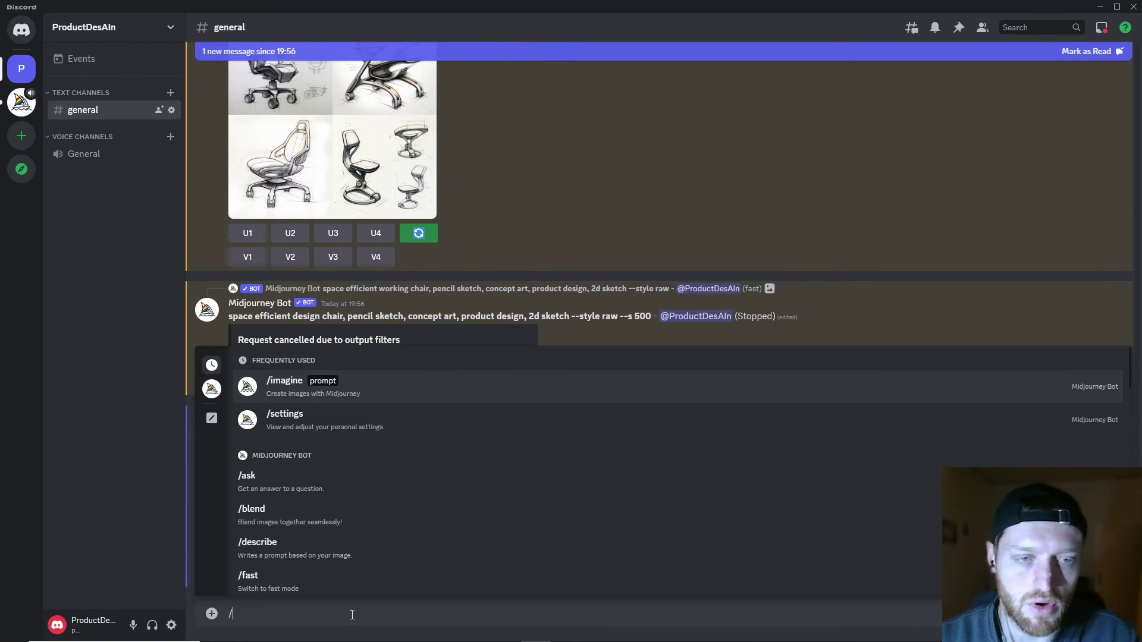
{"action": "left_click", "coordinate": [417, 391]}
{"action": "type", "text": "space efficient working chair"}
{"action": "key", "text": "Return"}
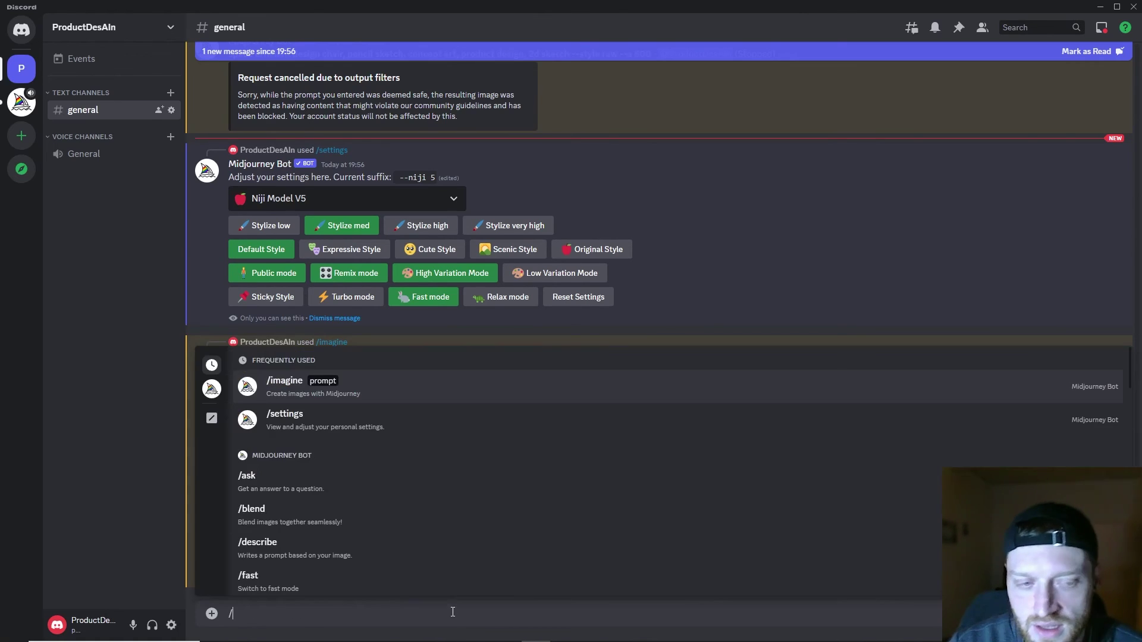
Write the /imagine prompt 'space efficient working chair, bauhaus' for Niji mode
{"action": "left_click", "coordinate": [507, 395]}
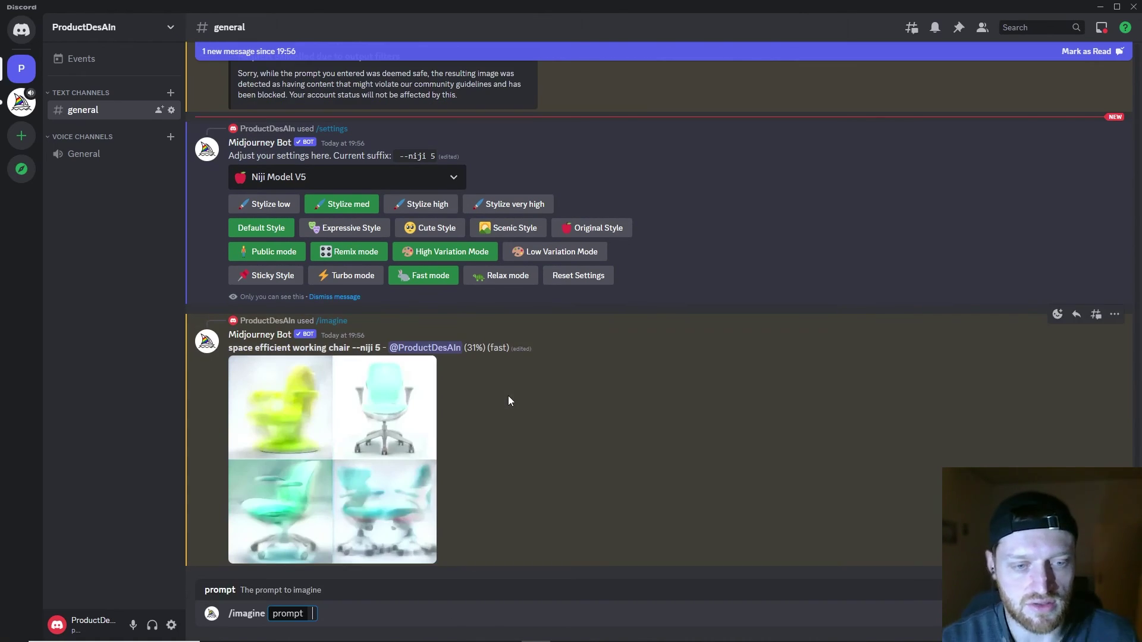
{"action": "type", "text": "space efficient working chair"}
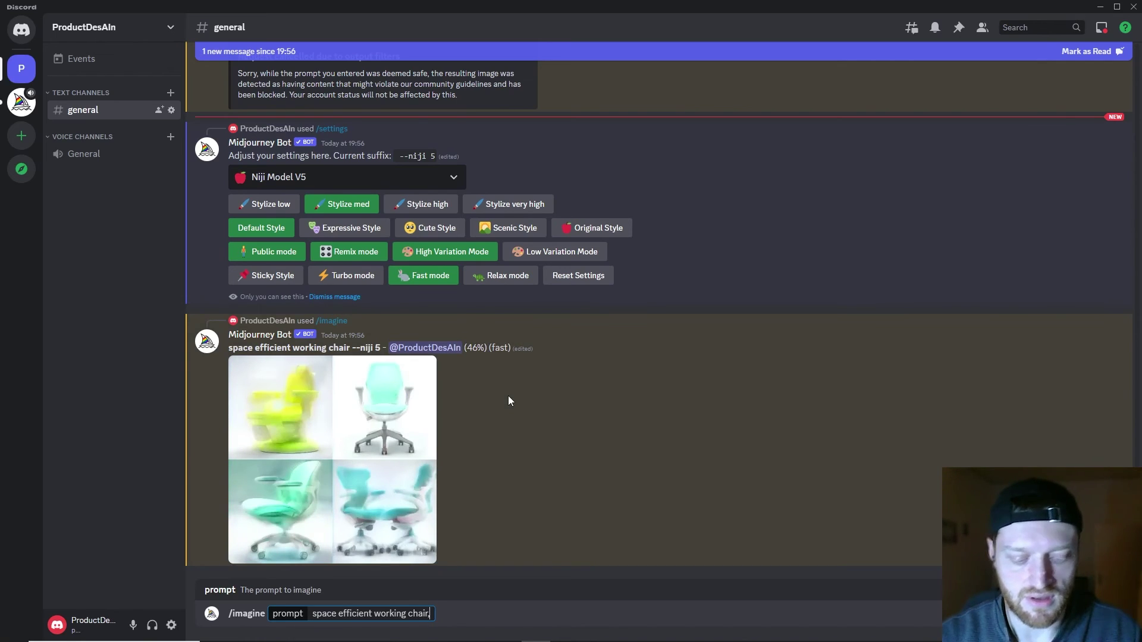
{"action": "type", "text": ", bauhaus"}
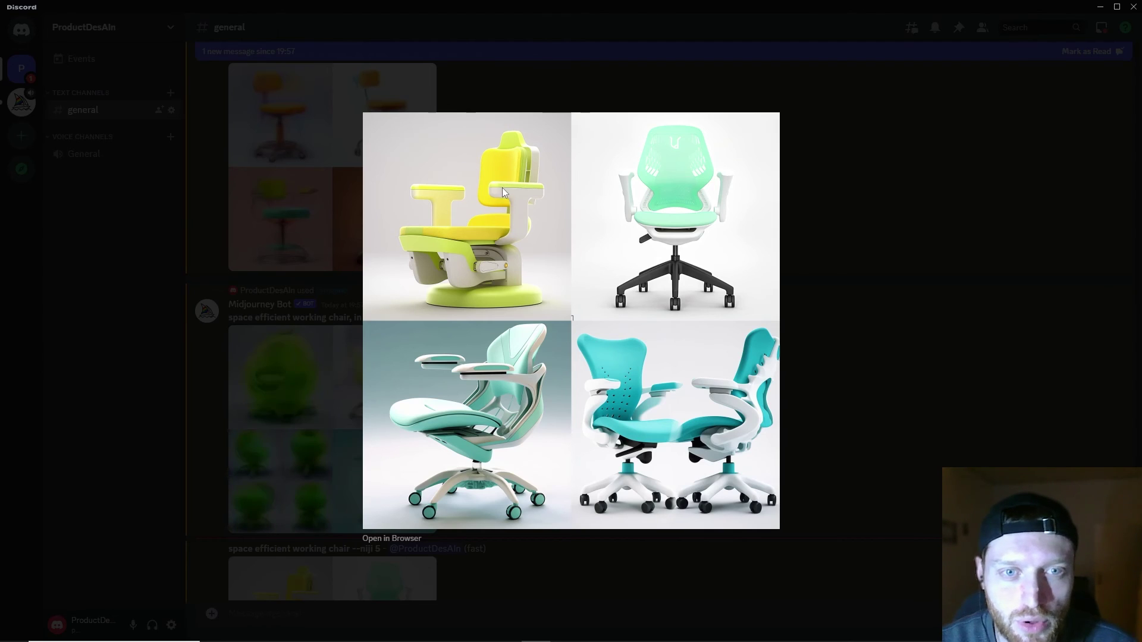
Enlarge and review the finished Niji chair grid and the Bauhaus chair grid
{"action": "left_click", "coordinate": [808, 252]}
{"action": "left_click", "coordinate": [361, 396]}
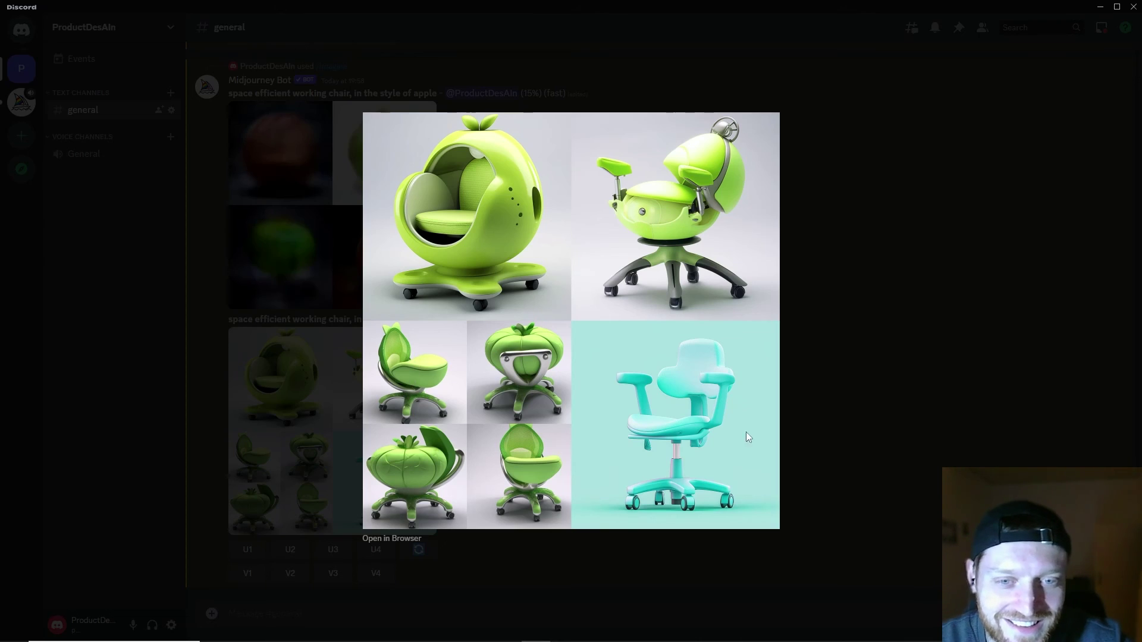
{"action": "left_click", "coordinate": [775, 433]}
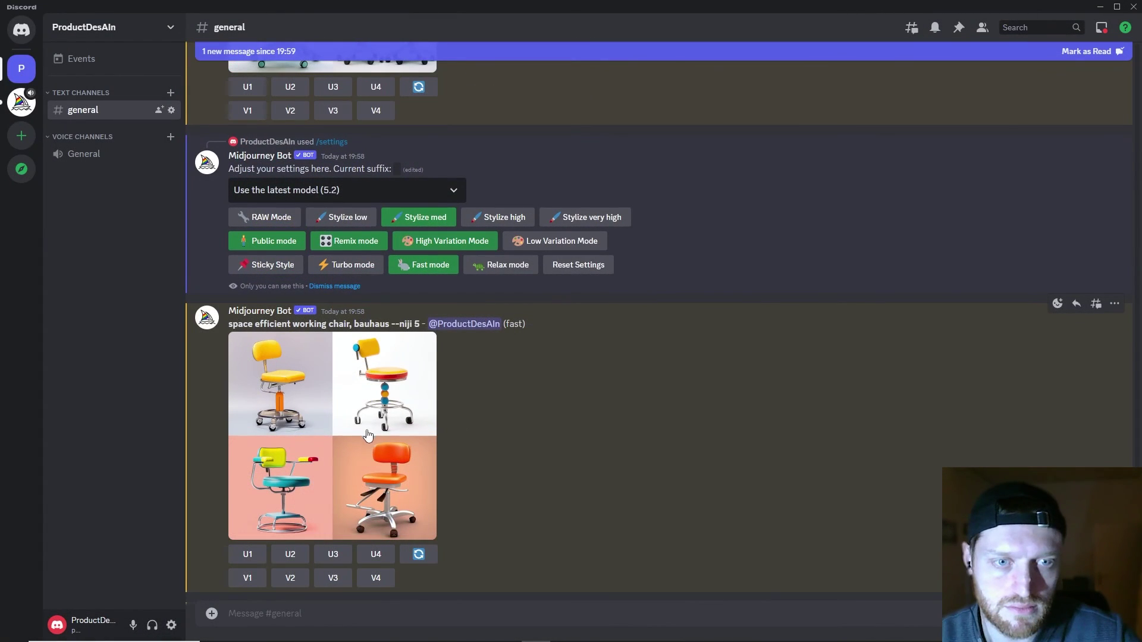
{"action": "left_click", "coordinate": [365, 427]}
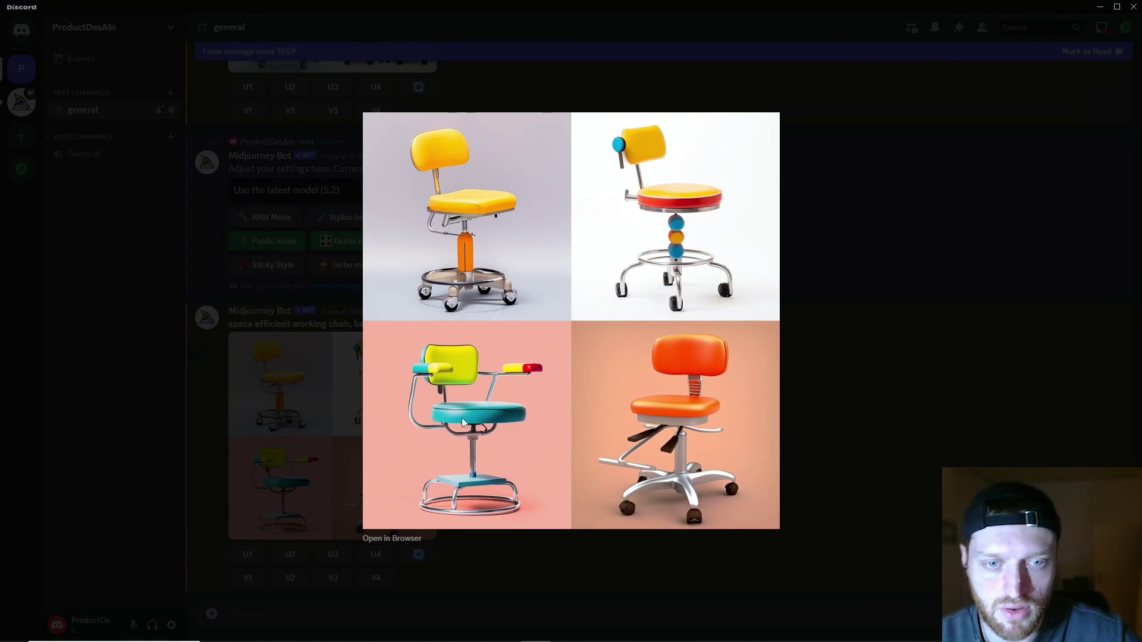
{"action": "left_click", "coordinate": [819, 415]}
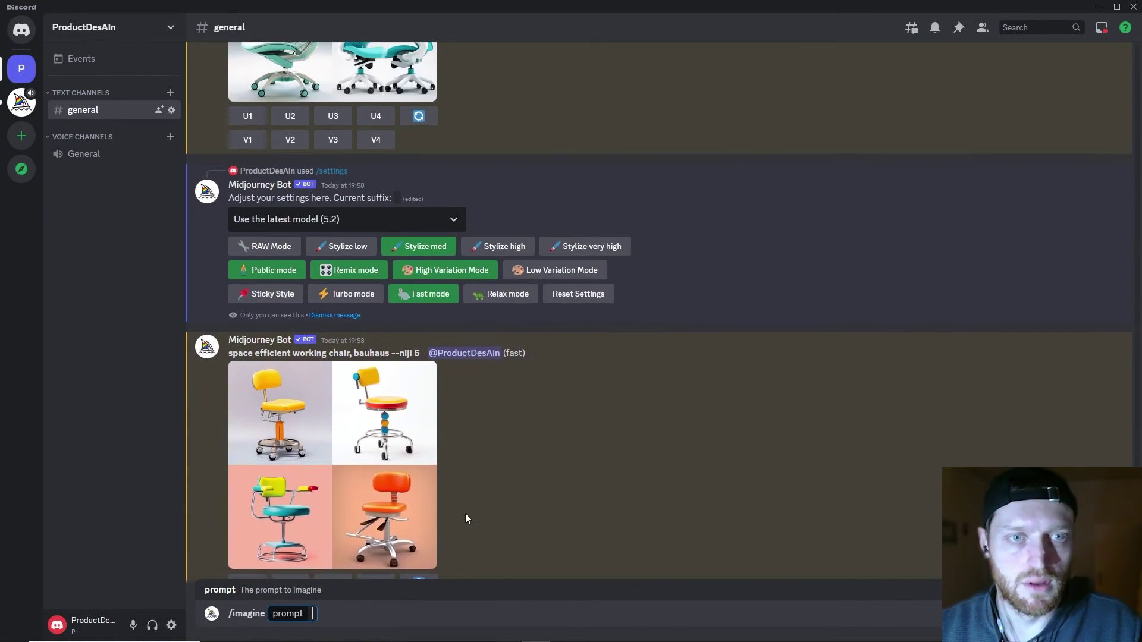
Scroll up to the earlier armrest and co-working chair grids, then back down to the Dieter Rams grid
{"action": "scroll", "coordinate": [465, 518], "scroll_direction": "up", "scroll_amount": 15}
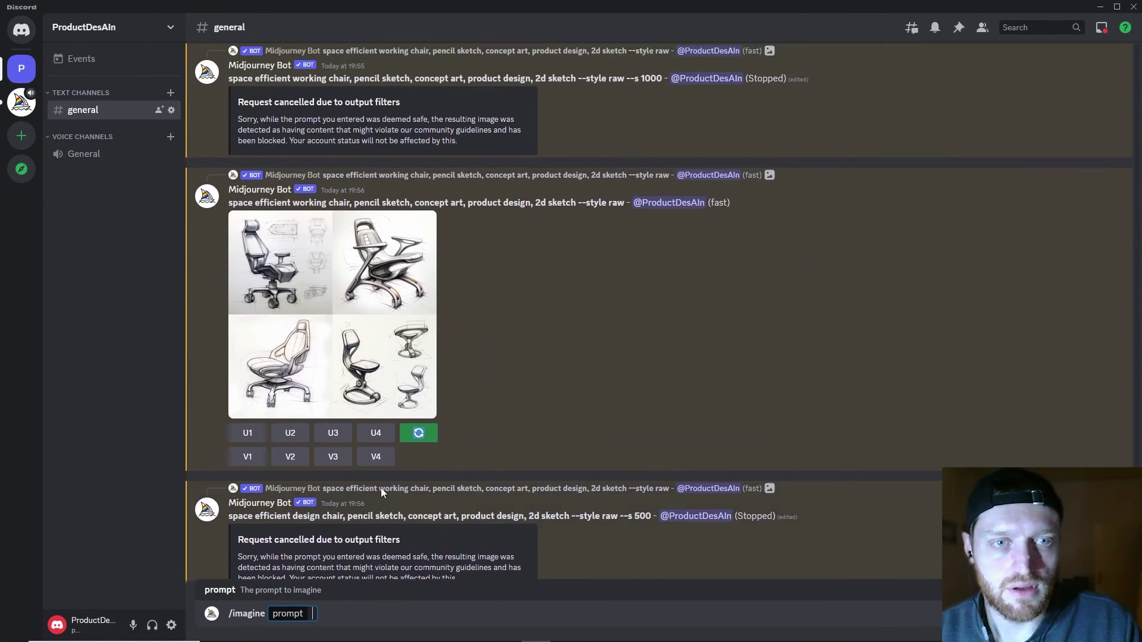
{"action": "scroll", "coordinate": [381, 488], "scroll_direction": "up", "scroll_amount": 15}
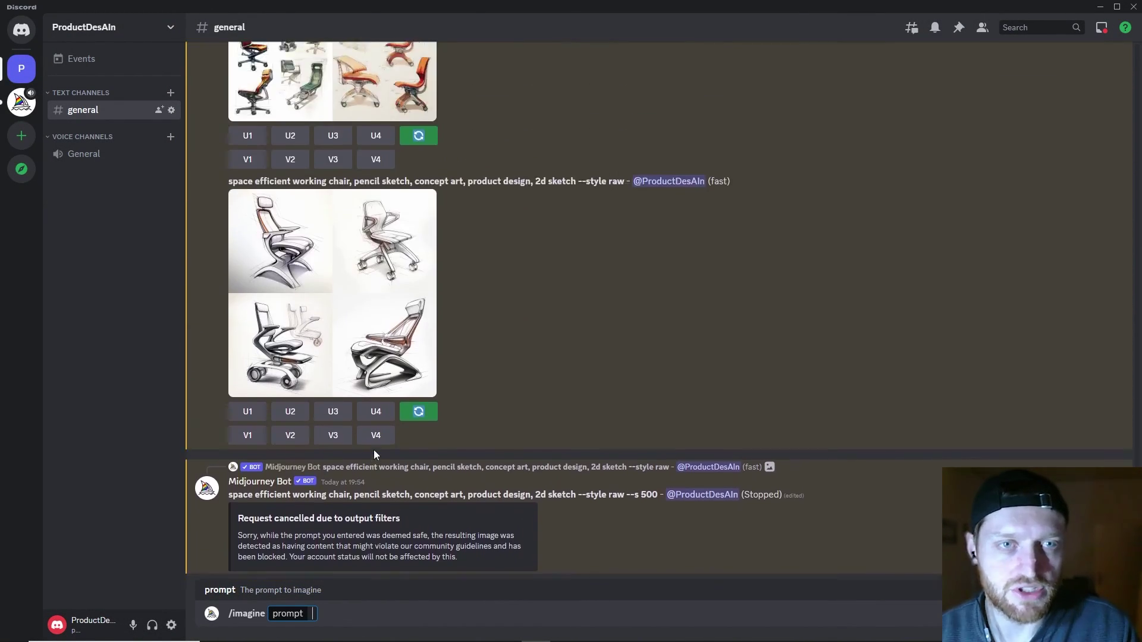
{"action": "scroll", "coordinate": [373, 454], "scroll_direction": "up", "scroll_amount": 10}
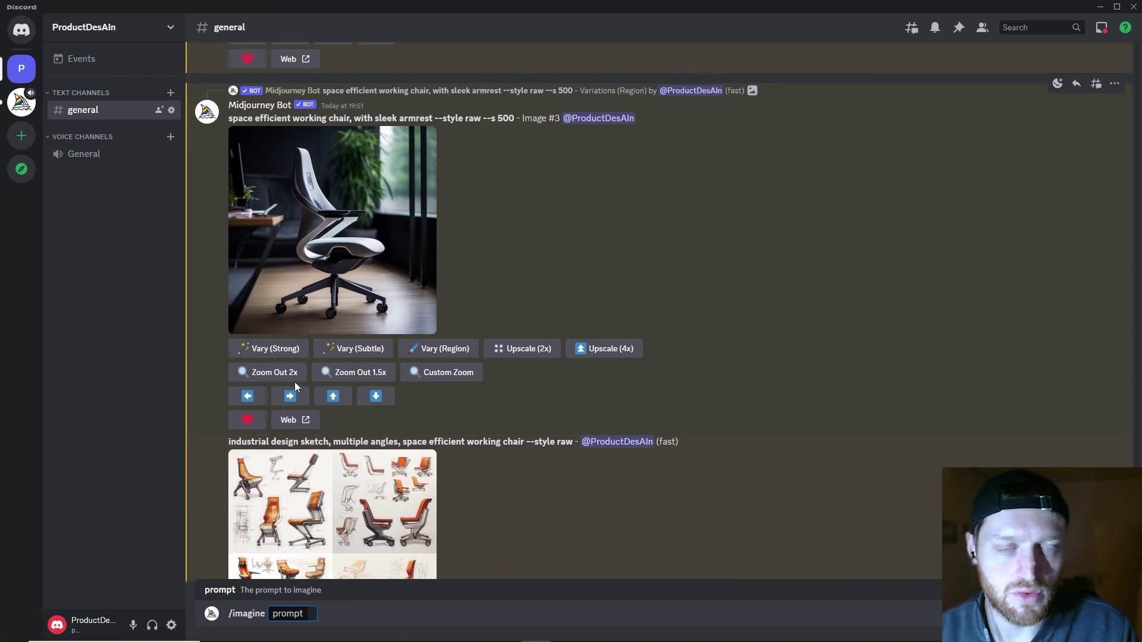
{"action": "scroll", "coordinate": [296, 387], "scroll_direction": "up", "scroll_amount": 15}
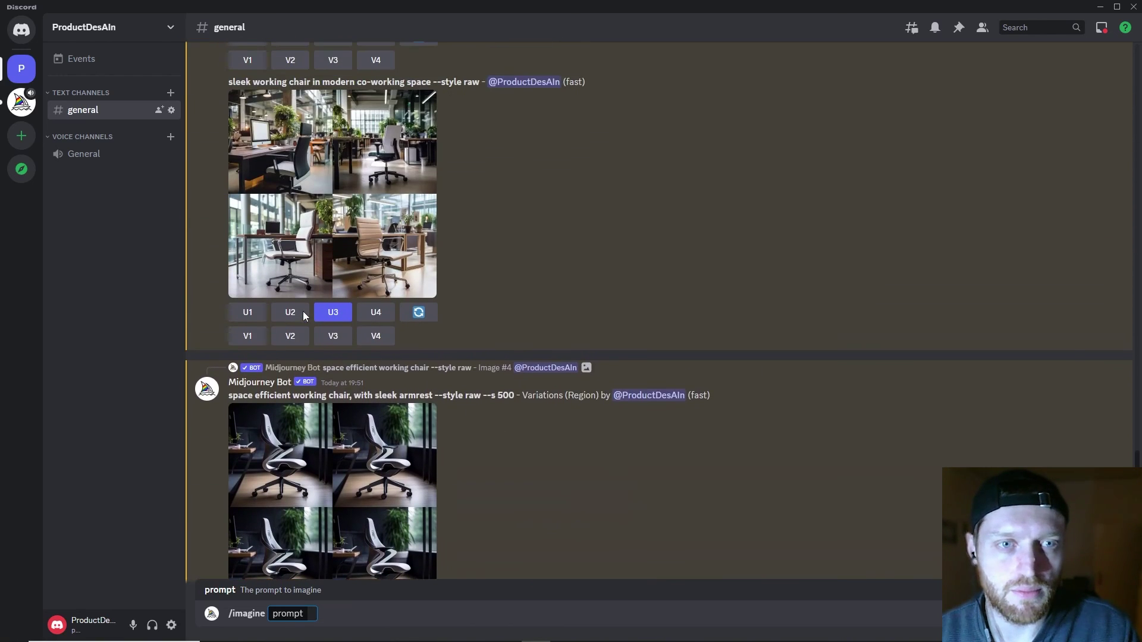
{"action": "scroll", "coordinate": [303, 316], "scroll_direction": "up", "scroll_amount": 15}
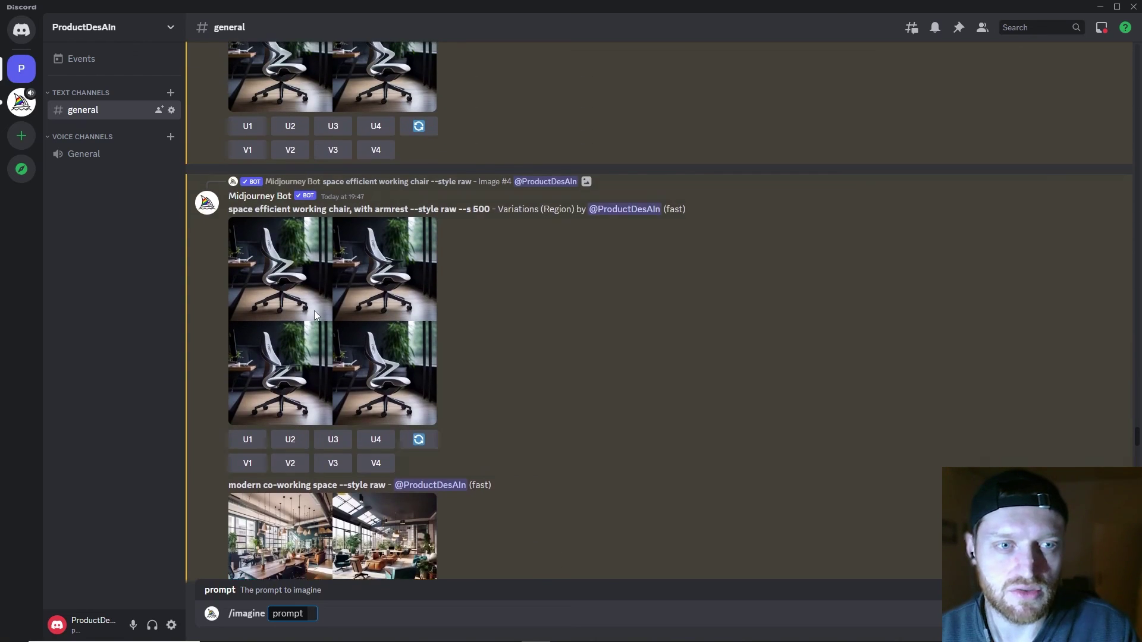
{"action": "scroll", "coordinate": [314, 310], "scroll_direction": "up", "scroll_amount": 4}
{"action": "scroll", "coordinate": [926, 359], "scroll_direction": "down", "scroll_amount": 5}
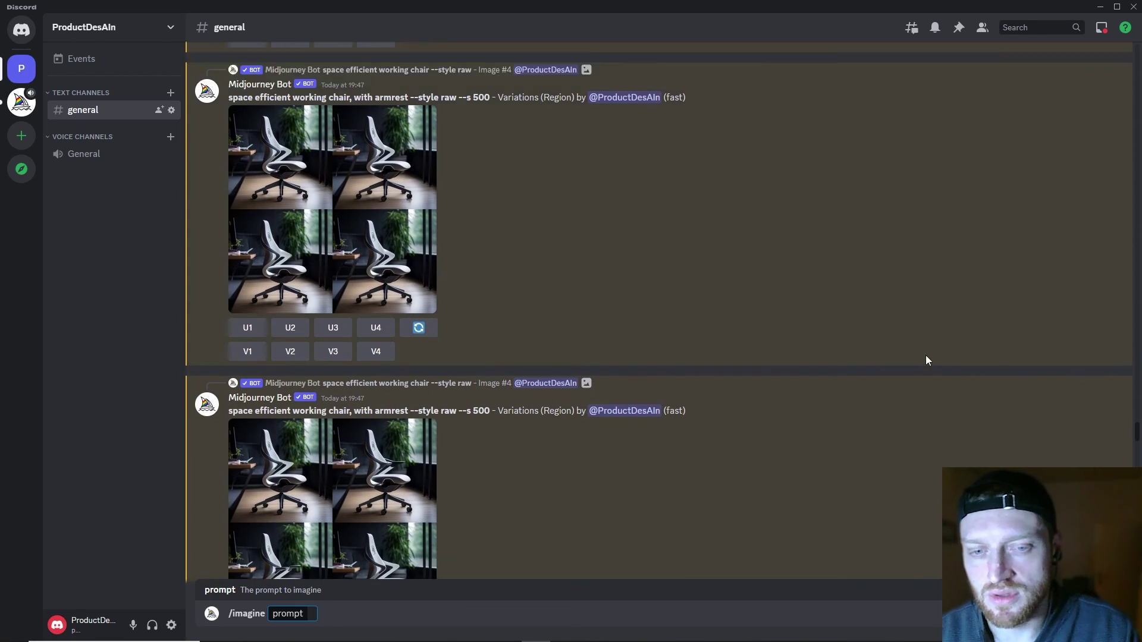
{"action": "scroll", "coordinate": [1135, 448], "scroll_direction": "down", "scroll_amount": 3}
{"action": "scroll", "coordinate": [659, 313], "scroll_direction": "down", "scroll_amount": 10}
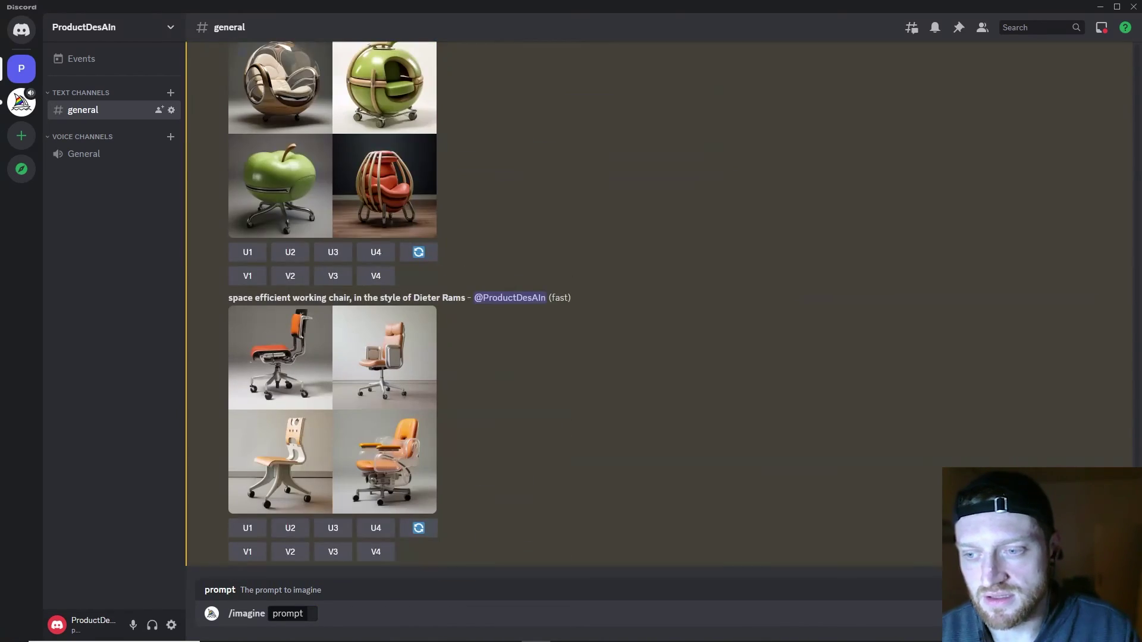